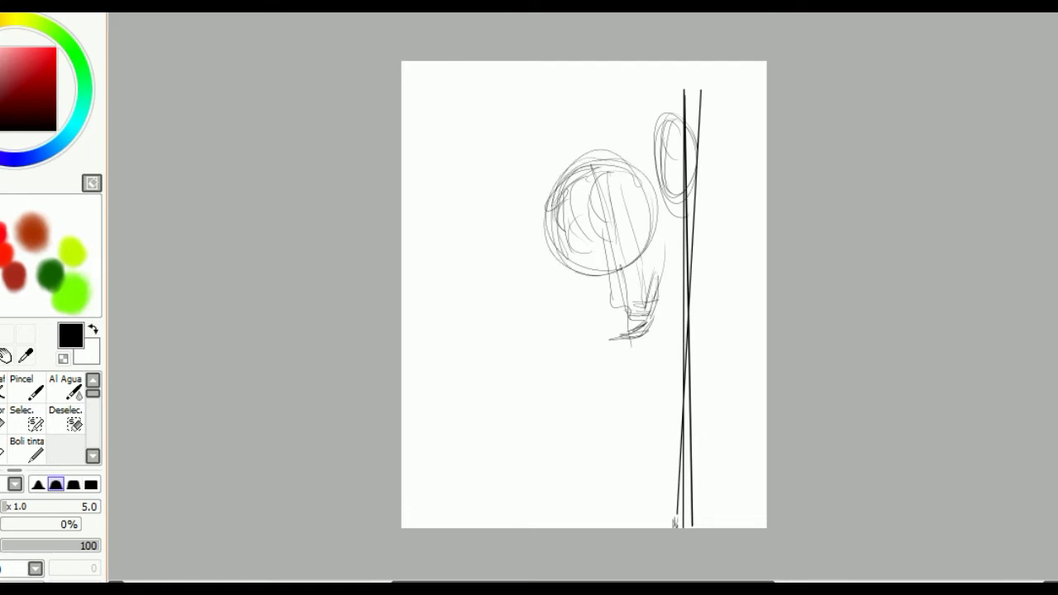
- Sketch the fingers gripping the upper part of the pole and the rounded cap with its circular badge
{"action": "mouse_move", "coordinate": [672, 134]}
{"action": "left_mouse_down"}
{"action": "mouse_move", "coordinate": [700, 190]}
{"action": "mouse_move", "coordinate": [682, 219]}
{"action": "left_mouse_up"}
{"action": "mouse_move", "coordinate": [596, 165]}
{"action": "left_mouse_down"}
{"action": "mouse_move", "coordinate": [571, 111]}
{"action": "mouse_move", "coordinate": [537, 260]}
{"action": "left_mouse_up"}
{"action": "left_click_drag", "start_coordinate": [562, 99], "coordinate": [657, 194]}
{"action": "mouse_move", "coordinate": [653, 124]}
{"action": "left_mouse_down"}
{"action": "mouse_move", "coordinate": [545, 273]}
{"action": "mouse_move", "coordinate": [514, 186]}
{"action": "left_mouse_up"}
{"action": "left_click_drag", "start_coordinate": [521, 207], "coordinate": [582, 107]}
{"action": "left_click_drag", "start_coordinate": [537, 280], "coordinate": [556, 235]}
{"action": "mouse_move", "coordinate": [541, 241]}
{"action": "left_mouse_down"}
{"action": "mouse_move", "coordinate": [608, 173]}
{"action": "mouse_move", "coordinate": [670, 186]}
{"action": "left_mouse_up"}
{"action": "left_click_drag", "start_coordinate": [603, 148], "coordinate": [579, 170]}
- Build up the cap's curved brim and side edge with repeated strokes and outline the face down to the jaw
{"action": "left_click_drag", "start_coordinate": [536, 241], "coordinate": [606, 162]}
{"action": "left_click_drag", "start_coordinate": [544, 196], "coordinate": [655, 186]}
{"action": "left_click_drag", "start_coordinate": [537, 235], "coordinate": [654, 177]}
{"action": "left_click_drag", "start_coordinate": [537, 255], "coordinate": [595, 169]}
{"action": "left_click_drag", "start_coordinate": [600, 200], "coordinate": [659, 164]}
{"action": "left_click_drag", "start_coordinate": [529, 221], "coordinate": [552, 278]}
{"action": "left_click_drag", "start_coordinate": [665, 217], "coordinate": [636, 329]}
- Sketch the neck, shoulder, bent upper arm and forearm below the head, reaching toward the pole
{"action": "left_click_drag", "start_coordinate": [630, 365], "coordinate": [622, 426]}
{"action": "left_click_drag", "start_coordinate": [653, 327], "coordinate": [589, 388]}
{"action": "left_click_drag", "start_coordinate": [595, 382], "coordinate": [665, 494]}
{"action": "left_click_drag", "start_coordinate": [674, 324], "coordinate": [607, 376]}
{"action": "left_click_drag", "start_coordinate": [583, 376], "coordinate": [547, 476]}
{"action": "left_click_drag", "start_coordinate": [554, 458], "coordinate": [644, 513]}
{"action": "left_click_drag", "start_coordinate": [611, 476], "coordinate": [661, 512]}
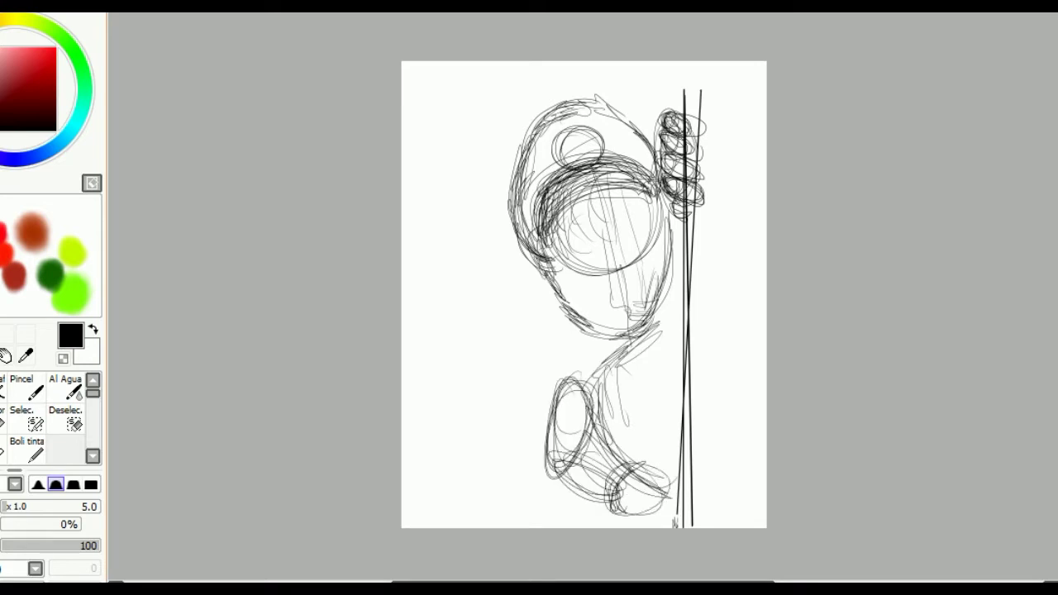
- Sketch a round lower hand at the pole and reinforce the arm and chest lines
{"action": "left_click_drag", "start_coordinate": [652, 446], "coordinate": [629, 504]}
{"action": "left_click_drag", "start_coordinate": [661, 438], "coordinate": [694, 479]}
{"action": "left_click_drag", "start_coordinate": [661, 327], "coordinate": [595, 438]}
{"action": "mouse_move", "coordinate": [603, 363]}
{"action": "left_mouse_down"}
{"action": "mouse_move", "coordinate": [554, 459]}
{"action": "mouse_move", "coordinate": [620, 486]}
{"action": "left_mouse_up"}
{"action": "left_click_drag", "start_coordinate": [619, 431], "coordinate": [578, 461]}
{"action": "left_click_drag", "start_coordinate": [611, 372], "coordinate": [582, 459]}
- Sketch the facial features: two oval eyes, a round nose, a drooping moustache and a frowning mouth
{"action": "mouse_move", "coordinate": [544, 281]}
{"action": "left_mouse_down"}
{"action": "mouse_move", "coordinate": [603, 247]}
{"action": "mouse_move", "coordinate": [610, 224]}
{"action": "mouse_move", "coordinate": [572, 205]}
{"action": "left_mouse_up"}
{"action": "left_click_drag", "start_coordinate": [624, 187], "coordinate": [572, 244]}
{"action": "left_click_drag", "start_coordinate": [622, 193], "coordinate": [613, 233]}
{"action": "left_click_drag", "start_coordinate": [570, 197], "coordinate": [616, 294]}
{"action": "mouse_move", "coordinate": [671, 242]}
{"action": "left_mouse_down"}
{"action": "mouse_move", "coordinate": [621, 281]}
{"action": "mouse_move", "coordinate": [620, 271]}
{"action": "left_mouse_up"}
{"action": "left_click_drag", "start_coordinate": [663, 251], "coordinate": [617, 281]}
{"action": "left_click_drag", "start_coordinate": [610, 298], "coordinate": [623, 308]}
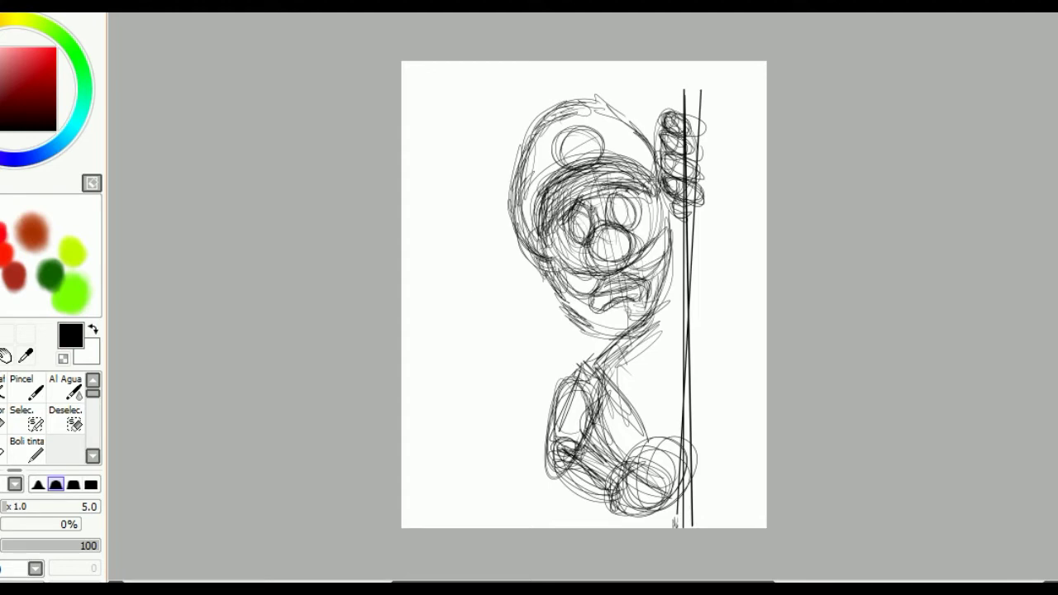
- Sketch the chin and the overall strap across the chest, and rework the shoulder and forearm lines
{"action": "left_click_drag", "start_coordinate": [661, 299], "coordinate": [583, 425]}
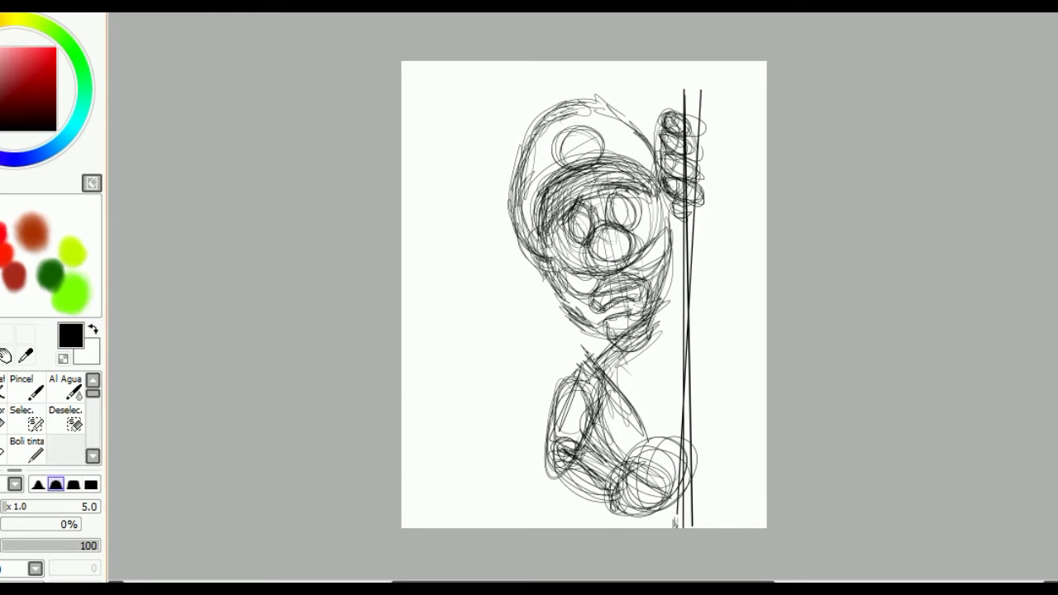
{"action": "left_click_drag", "start_coordinate": [595, 339], "coordinate": [662, 397]}
{"action": "left_click_drag", "start_coordinate": [612, 357], "coordinate": [568, 363]}
{"action": "mouse_move", "coordinate": [674, 410]}
{"action": "left_mouse_down"}
{"action": "mouse_move", "coordinate": [624, 508]}
{"action": "mouse_move", "coordinate": [603, 511]}
{"action": "left_mouse_up"}
{"action": "left_click_drag", "start_coordinate": [629, 443], "coordinate": [616, 500]}
{"action": "left_click_drag", "start_coordinate": [597, 362], "coordinate": [562, 445]}
{"action": "left_click_drag", "start_coordinate": [589, 382], "coordinate": [618, 447]}
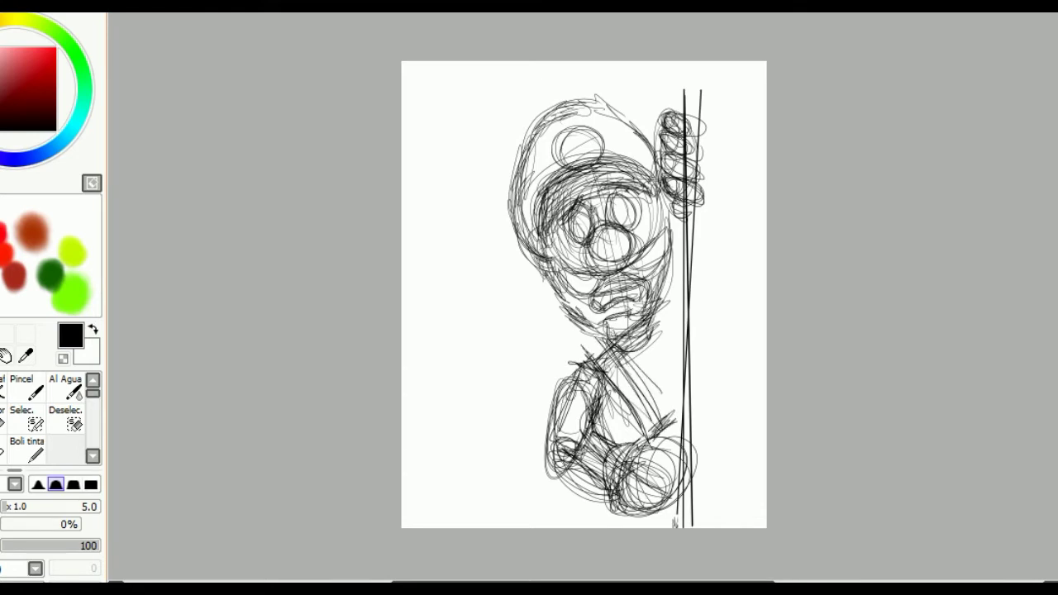
- Draw the lower hand's fingers wrapped around the pole and add the rounded elbow and outer shoulder curve
{"action": "mouse_move", "coordinate": [712, 501]}
{"action": "left_mouse_down"}
{"action": "mouse_move", "coordinate": [653, 519]}
{"action": "mouse_move", "coordinate": [665, 453]}
{"action": "mouse_move", "coordinate": [717, 448]}
{"action": "left_mouse_up"}
{"action": "left_click_drag", "start_coordinate": [716, 462], "coordinate": [661, 484]}
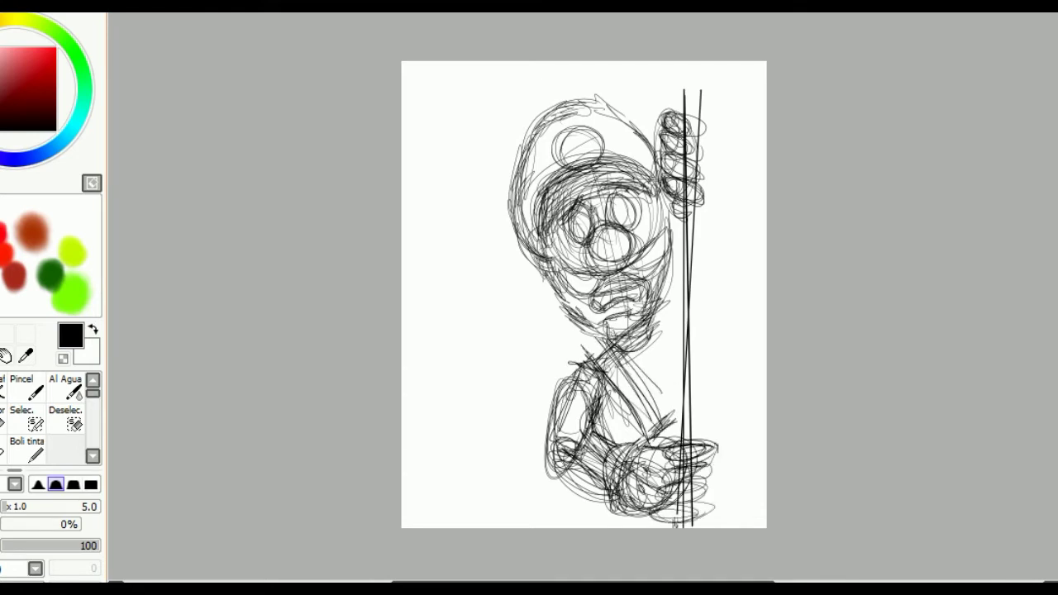
{"action": "mouse_move", "coordinate": [591, 463]}
{"action": "left_mouse_down"}
{"action": "mouse_move", "coordinate": [529, 450]}
{"action": "mouse_move", "coordinate": [520, 496]}
{"action": "left_mouse_up"}
{"action": "left_click_drag", "start_coordinate": [529, 450], "coordinate": [550, 367]}
{"action": "left_click_drag", "start_coordinate": [578, 322], "coordinate": [537, 425]}
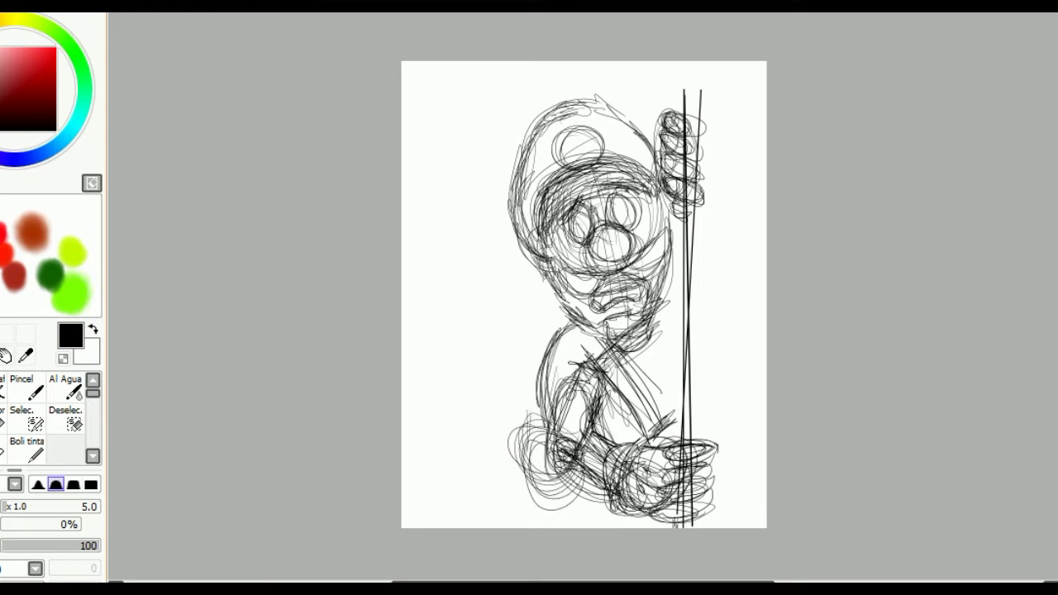
- Sketch the back's outline and a flashlight behind the shoulder with a round head and ribbed handle
{"action": "left_click_drag", "start_coordinate": [546, 281], "coordinate": [505, 434]}
{"action": "left_click_drag", "start_coordinate": [529, 260], "coordinate": [475, 310]}
{"action": "left_click_drag", "start_coordinate": [463, 273], "coordinate": [529, 272]}
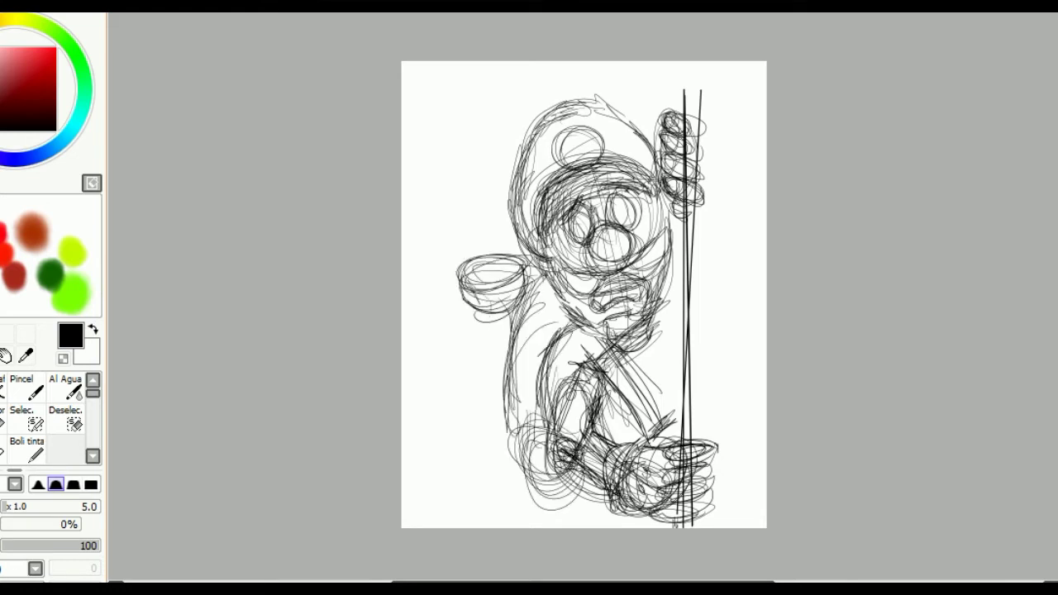
{"action": "left_click_drag", "start_coordinate": [479, 352], "coordinate": [509, 404]}
{"action": "left_click_drag", "start_coordinate": [519, 342], "coordinate": [506, 390]}
{"action": "left_click_drag", "start_coordinate": [488, 393], "coordinate": [471, 451]}
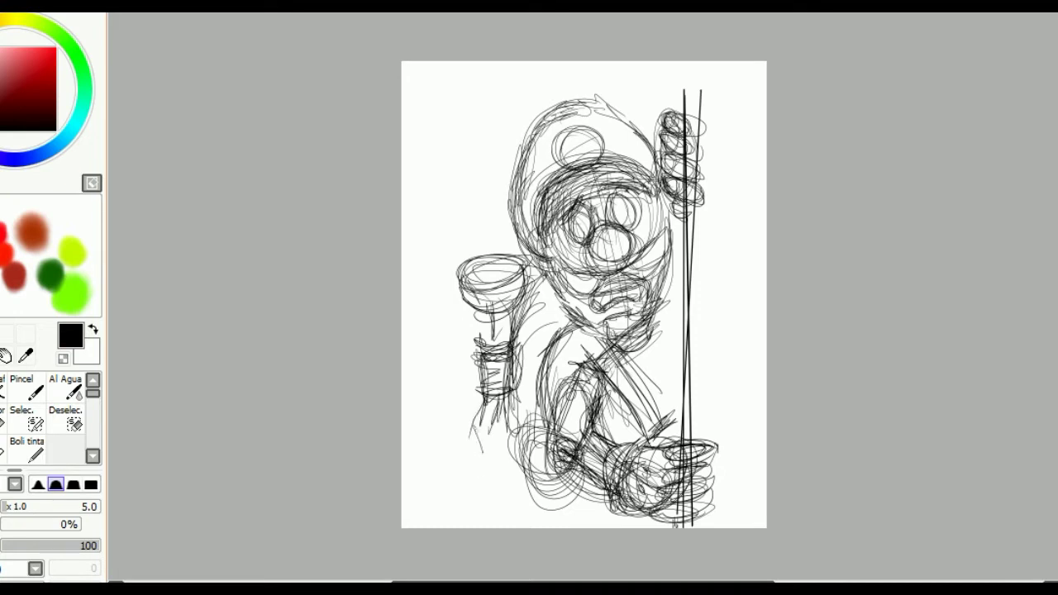
- Extend the lower part of the flashlight and sketch a looping hose curving around beneath it
{"action": "left_click_drag", "start_coordinate": [491, 412], "coordinate": [505, 472]}
{"action": "left_click_drag", "start_coordinate": [506, 395], "coordinate": [477, 463]}
{"action": "left_click_drag", "start_coordinate": [478, 353], "coordinate": [496, 510]}
{"action": "left_click_drag", "start_coordinate": [463, 380], "coordinate": [533, 496]}
- Define the overall straps across the chest and add a round button near the pole
{"action": "left_click_drag", "start_coordinate": [579, 367], "coordinate": [612, 488]}
{"action": "left_click_drag", "start_coordinate": [673, 382], "coordinate": [628, 355]}
{"action": "left_click_drag", "start_coordinate": [661, 395], "coordinate": [657, 423]}
{"action": "left_click_drag", "start_coordinate": [675, 345], "coordinate": [670, 393]}
- Reinforce the collar, shoulder, back and chin lines of the sketch
{"action": "left_click_drag", "start_coordinate": [662, 306], "coordinate": [562, 387]}
{"action": "left_click_drag", "start_coordinate": [583, 315], "coordinate": [556, 392]}
{"action": "left_click_drag", "start_coordinate": [555, 287], "coordinate": [518, 360]}
{"action": "left_click_drag", "start_coordinate": [541, 309], "coordinate": [518, 367]}
{"action": "left_click_drag", "start_coordinate": [547, 293], "coordinate": [514, 389]}
{"action": "left_click_drag", "start_coordinate": [658, 273], "coordinate": [623, 331]}
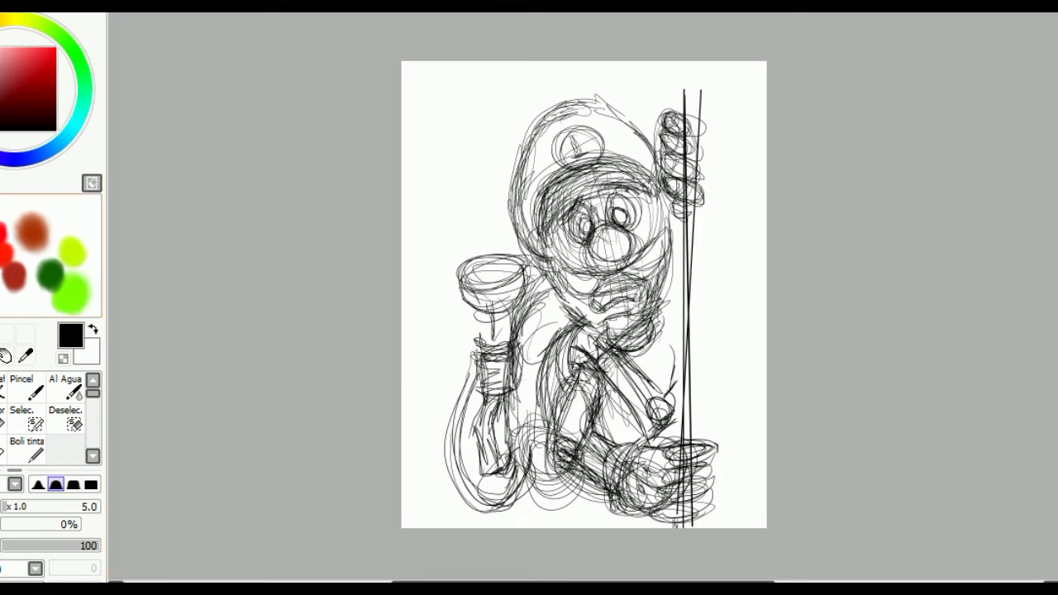
- Paint soft black shadows under the cap brim, under the nose and down the body beside the pole with the Pincel brush
{"action": "scroll", "coordinate": [584, 294], "scroll_direction": "up", "scroll_amount": 4}
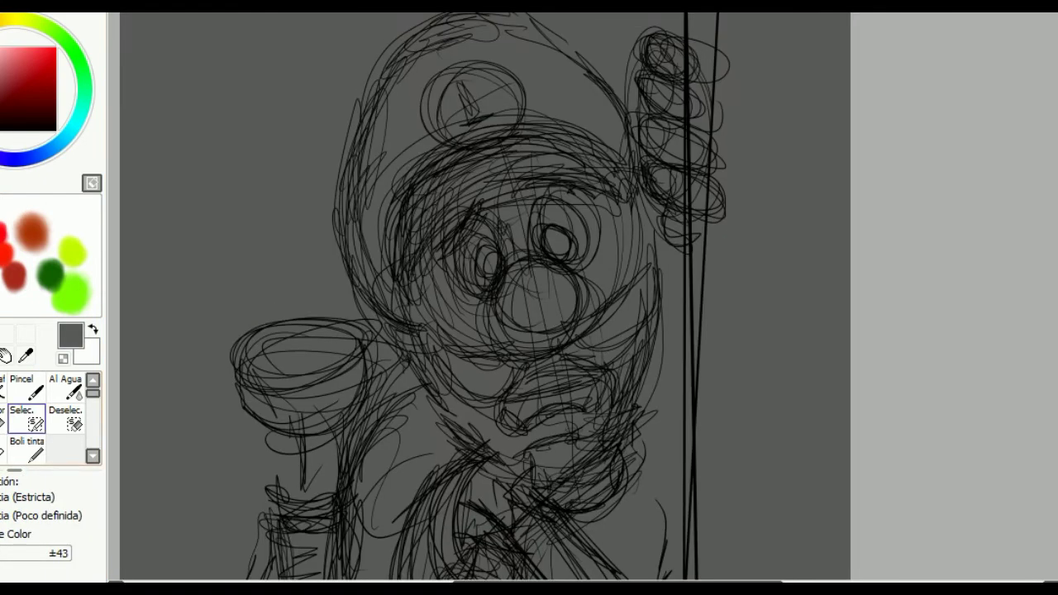
{"action": "key", "text": "b"}
{"action": "mouse_move", "coordinate": [496, 178]}
{"action": "left_mouse_down"}
{"action": "mouse_move", "coordinate": [443, 205]}
{"action": "mouse_move", "coordinate": [508, 156]}
{"action": "mouse_move", "coordinate": [427, 221]}
{"action": "mouse_move", "coordinate": [579, 178]}
{"action": "mouse_move", "coordinate": [628, 192]}
{"action": "mouse_move", "coordinate": [686, 124]}
{"action": "mouse_move", "coordinate": [679, 192]}
{"action": "mouse_move", "coordinate": [690, 236]}
{"action": "mouse_move", "coordinate": [654, 207]}
{"action": "left_mouse_up"}
{"action": "scroll", "coordinate": [661, 199], "scroll_direction": "down", "scroll_amount": 3}
{"action": "mouse_move", "coordinate": [657, 326]}
{"action": "left_mouse_down"}
{"action": "mouse_move", "coordinate": [667, 348]}
{"action": "mouse_move", "coordinate": [674, 256]}
{"action": "mouse_move", "coordinate": [674, 336]}
{"action": "left_mouse_up"}
{"action": "mouse_move", "coordinate": [682, 427]}
{"action": "left_mouse_down"}
{"action": "mouse_move", "coordinate": [612, 367]}
{"action": "mouse_move", "coordinate": [665, 426]}
{"action": "mouse_move", "coordinate": [644, 351]}
{"action": "mouse_move", "coordinate": [599, 421]}
{"action": "mouse_move", "coordinate": [615, 419]}
{"action": "left_mouse_up"}
{"action": "mouse_move", "coordinate": [574, 351]}
{"action": "left_mouse_down"}
{"action": "mouse_move", "coordinate": [542, 413]}
{"action": "mouse_move", "coordinate": [529, 463]}
{"action": "mouse_move", "coordinate": [537, 486]}
{"action": "mouse_move", "coordinate": [499, 414]}
{"action": "mouse_move", "coordinate": [496, 285]}
{"action": "mouse_move", "coordinate": [516, 267]}
{"action": "mouse_move", "coordinate": [636, 261]}
{"action": "mouse_move", "coordinate": [501, 294]}
{"action": "mouse_move", "coordinate": [574, 309]}
{"action": "mouse_move", "coordinate": [635, 281]}
{"action": "left_mouse_up"}
- Paint the chin, moustache and shoulder shadows in black with a size 30 brush
{"action": "scroll", "coordinate": [516, 268], "scroll_direction": "up", "scroll_amount": 1}
{"action": "scroll", "coordinate": [516, 268], "scroll_direction": "up", "scroll_amount": 1}
{"action": "key", "text": "bracketleft"}
{"action": "mouse_move", "coordinate": [628, 385]}
{"action": "left_mouse_down"}
{"action": "mouse_move", "coordinate": [559, 371]}
{"action": "mouse_move", "coordinate": [628, 442]}
{"action": "mouse_move", "coordinate": [644, 390]}
{"action": "left_mouse_up"}
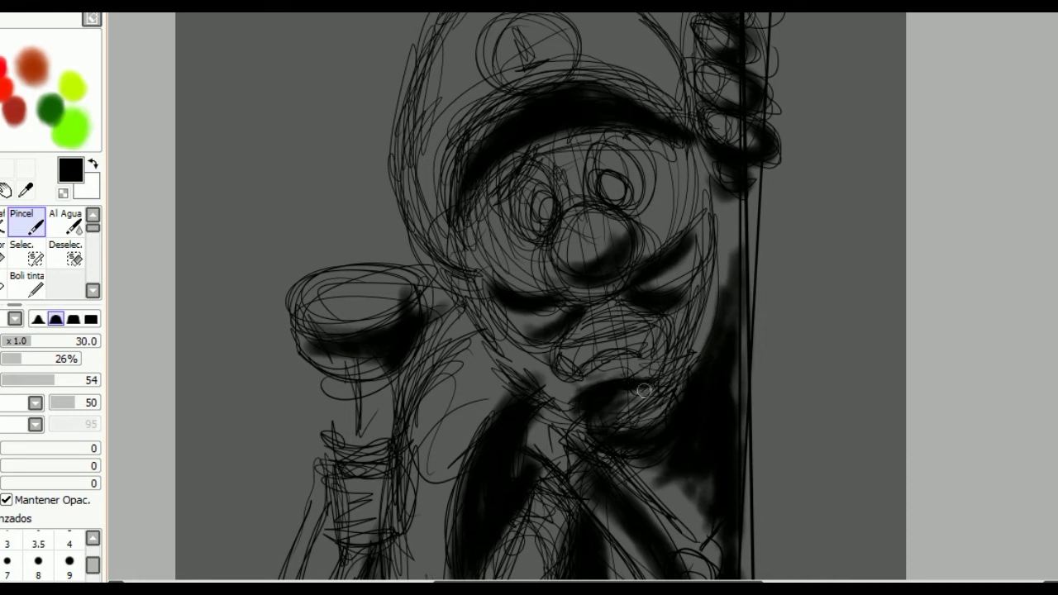
{"action": "mouse_move", "coordinate": [553, 298]}
{"action": "left_mouse_down"}
{"action": "mouse_move", "coordinate": [619, 295]}
{"action": "mouse_move", "coordinate": [698, 256]}
{"action": "mouse_move", "coordinate": [673, 285]}
{"action": "left_mouse_up"}
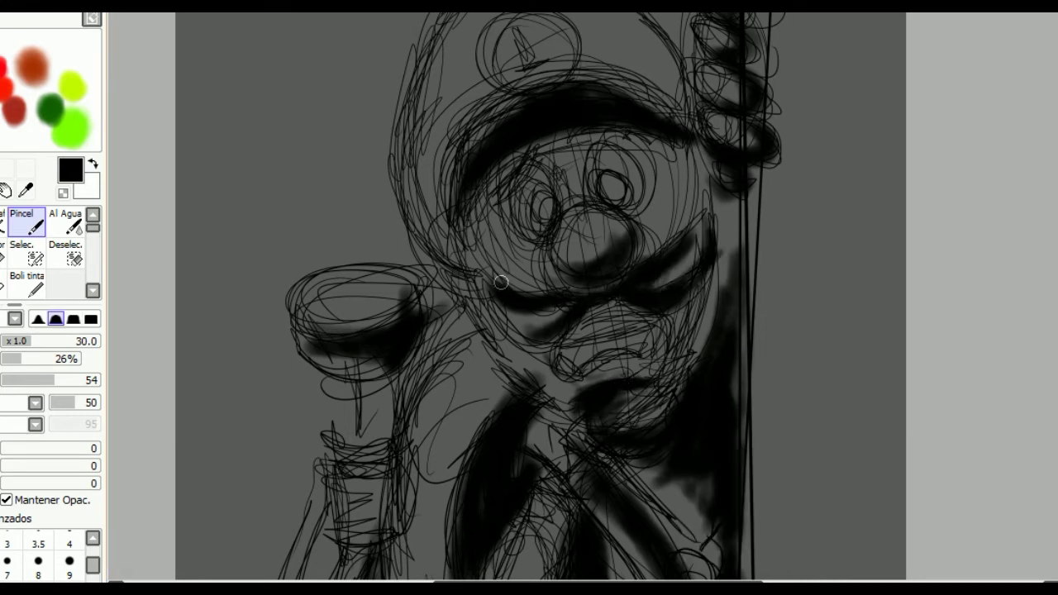
{"action": "left_click_drag", "start_coordinate": [512, 343], "coordinate": [533, 318]}
{"action": "mouse_move", "coordinate": [520, 371]}
{"action": "left_mouse_down"}
{"action": "mouse_move", "coordinate": [413, 417]}
{"action": "mouse_move", "coordinate": [478, 339]}
{"action": "mouse_move", "coordinate": [426, 430]}
{"action": "left_mouse_up"}
- Shade the flashlight, its hose and the lower body in black with a size 40 brush
{"action": "scroll", "coordinate": [463, 389], "scroll_direction": "down", "scroll_amount": 3}
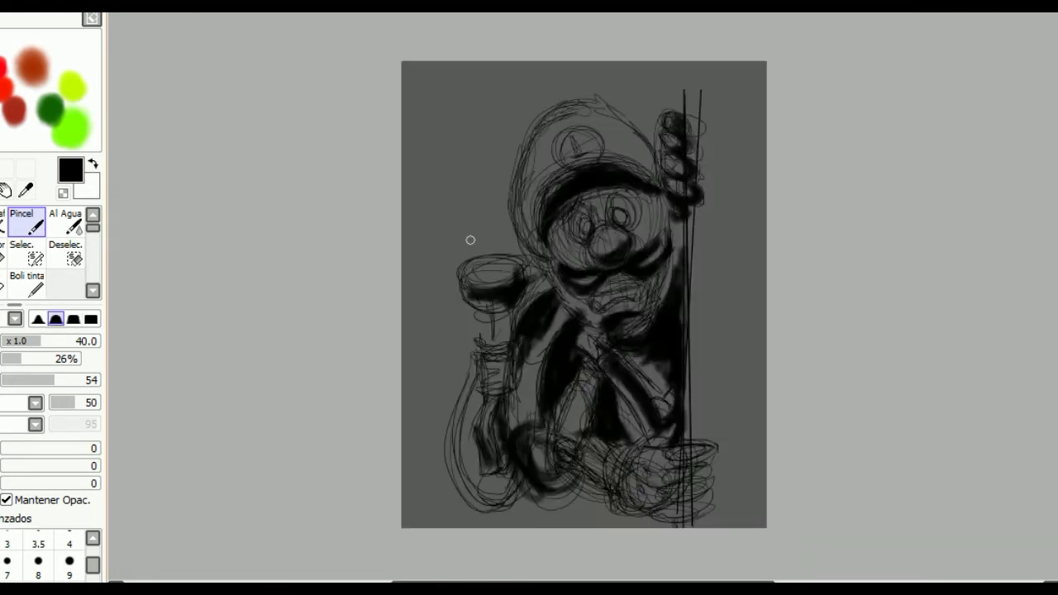
{"action": "left_click_drag", "start_coordinate": [504, 311], "coordinate": [494, 312]}
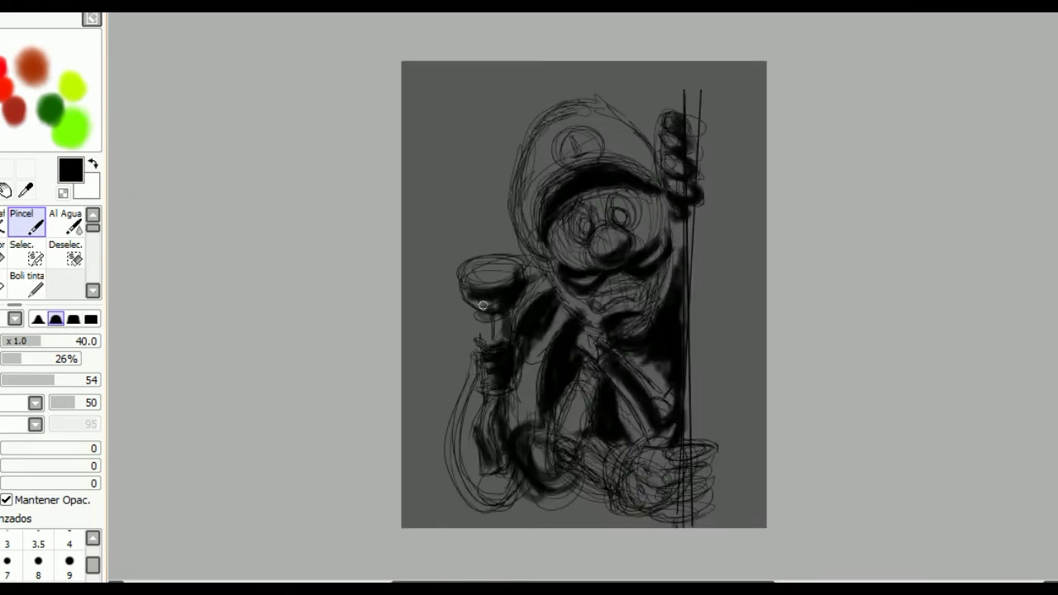
{"action": "mouse_move", "coordinate": [477, 416]}
{"action": "left_mouse_down"}
{"action": "mouse_move", "coordinate": [461, 372]}
{"action": "mouse_move", "coordinate": [478, 492]}
{"action": "mouse_move", "coordinate": [518, 451]}
{"action": "left_mouse_up"}
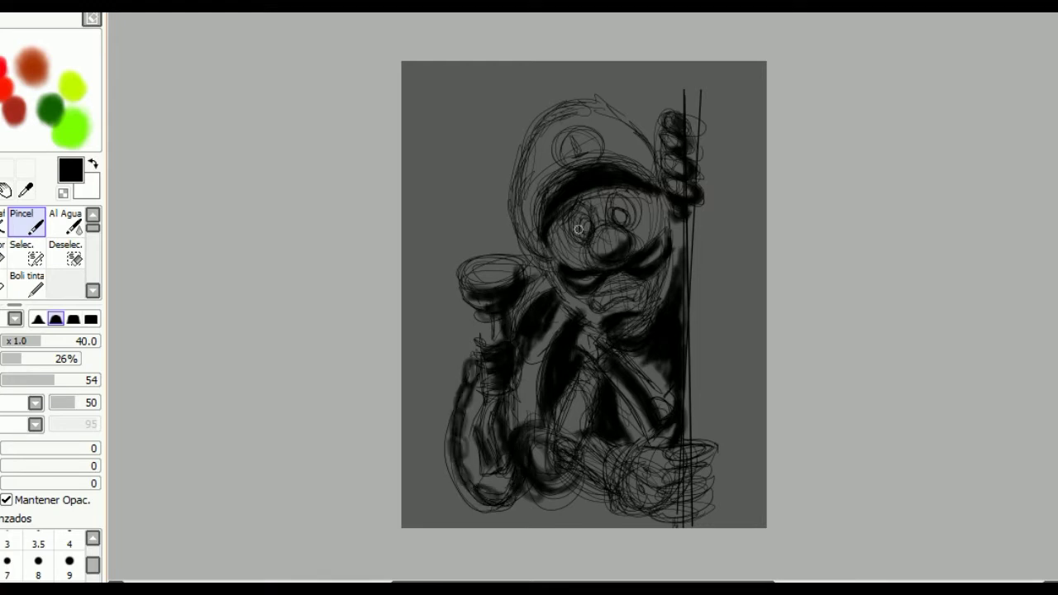
{"action": "mouse_move", "coordinate": [630, 387]}
{"action": "left_mouse_down"}
{"action": "mouse_move", "coordinate": [621, 496]}
{"action": "mouse_move", "coordinate": [678, 506]}
{"action": "mouse_move", "coordinate": [703, 463]}
{"action": "mouse_move", "coordinate": [682, 513]}
{"action": "mouse_move", "coordinate": [690, 467]}
{"action": "left_mouse_up"}
- Paint the cap dark green and add a bright green highlight across its crown
{"action": "scroll", "coordinate": [537, 406], "scroll_direction": "up", "scroll_amount": 2}
{"action": "right_click", "coordinate": [52, 109]}
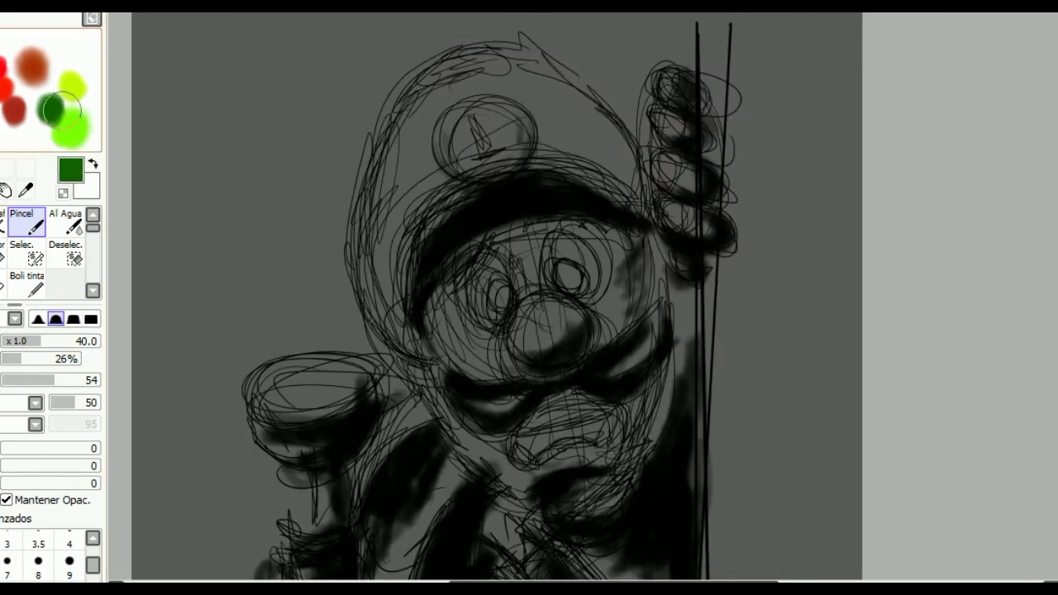
{"action": "mouse_move", "coordinate": [405, 331]}
{"action": "left_mouse_down"}
{"action": "mouse_move", "coordinate": [365, 233]}
{"action": "mouse_move", "coordinate": [406, 220]}
{"action": "left_mouse_up"}
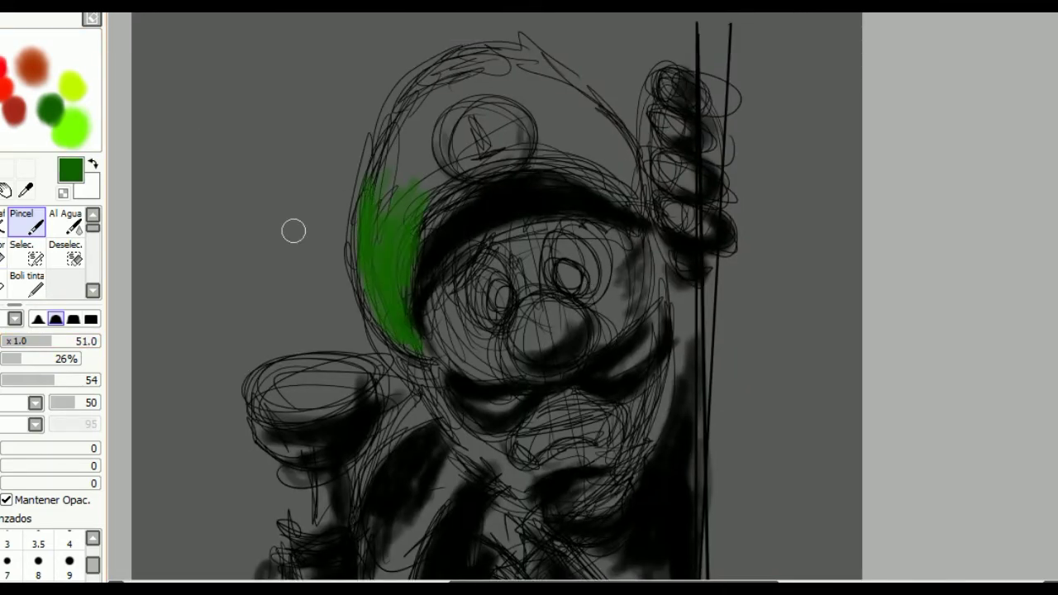
{"action": "mouse_move", "coordinate": [414, 122]}
{"action": "left_mouse_down"}
{"action": "mouse_move", "coordinate": [380, 201]}
{"action": "mouse_move", "coordinate": [435, 185]}
{"action": "left_mouse_up"}
{"action": "mouse_move", "coordinate": [600, 122]}
{"action": "left_mouse_down"}
{"action": "mouse_move", "coordinate": [619, 180]}
{"action": "mouse_move", "coordinate": [541, 130]}
{"action": "mouse_move", "coordinate": [547, 81]}
{"action": "left_mouse_up"}
{"action": "right_click", "coordinate": [73, 124]}
{"action": "mouse_move", "coordinate": [463, 75]}
{"action": "left_mouse_down"}
{"action": "mouse_move", "coordinate": [532, 66]}
{"action": "mouse_move", "coordinate": [573, 115]}
{"action": "mouse_move", "coordinate": [578, 93]}
{"action": "mouse_move", "coordinate": [559, 118]}
{"action": "mouse_move", "coordinate": [564, 141]}
{"action": "mouse_move", "coordinate": [549, 132]}
{"action": "left_mouse_up"}
{"action": "mouse_move", "coordinate": [422, 342]}
{"action": "left_mouse_down"}
{"action": "mouse_move", "coordinate": [628, 157]}
{"action": "mouse_move", "coordinate": [409, 231]}
{"action": "left_mouse_up"}
- Paint a thin bright green rim along the upper edge of the cap's brim with a size 15 brush
{"action": "right_click", "coordinate": [73, 124]}
{"action": "key", "text": "bracketleft"}
{"action": "key", "text": "bracketleft"}
{"action": "key", "text": "bracketleft"}
{"action": "key", "text": "bracketleft"}
{"action": "key", "text": "bracketleft"}
{"action": "key", "text": "bracketleft"}
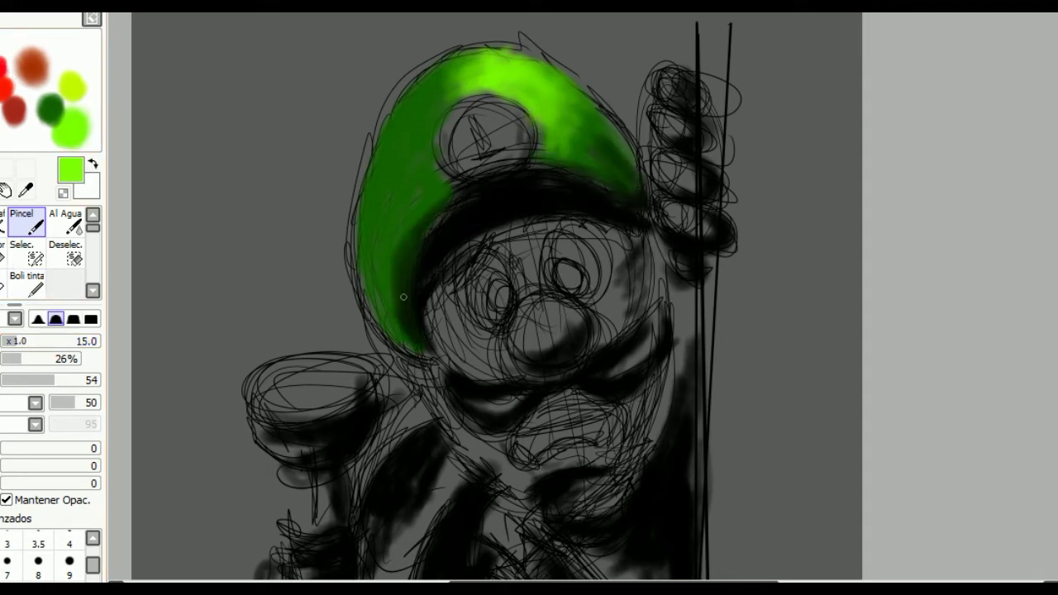
{"action": "right_click", "coordinate": [63, 106]}
{"action": "right_click", "coordinate": [467, 116]}
{"action": "mouse_move", "coordinate": [595, 175]}
{"action": "left_mouse_down"}
{"action": "mouse_move", "coordinate": [459, 201]}
{"action": "mouse_move", "coordinate": [413, 315]}
{"action": "left_mouse_up"}
{"action": "mouse_move", "coordinate": [457, 204]}
{"action": "left_mouse_down"}
{"action": "mouse_move", "coordinate": [630, 178]}
{"action": "mouse_move", "coordinate": [483, 186]}
{"action": "mouse_move", "coordinate": [589, 197]}
{"action": "left_mouse_up"}
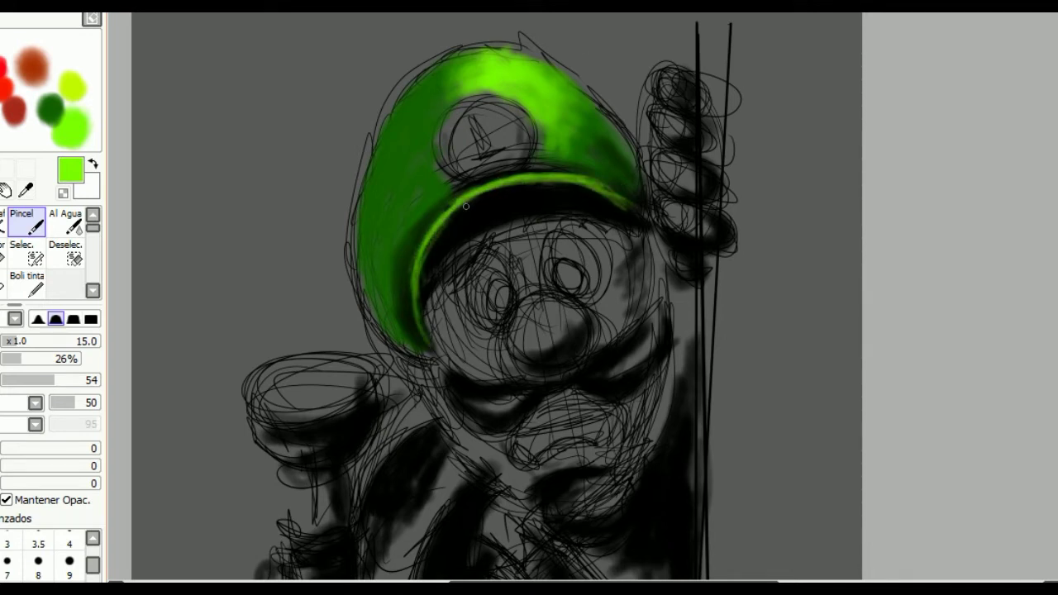
{"action": "left_click_drag", "start_coordinate": [419, 313], "coordinate": [442, 221]}
- Paint the cap badge white with a dark green L and yellowish tint, and outline it in black at brush size 11
{"action": "right_click", "coordinate": [388, 248]}
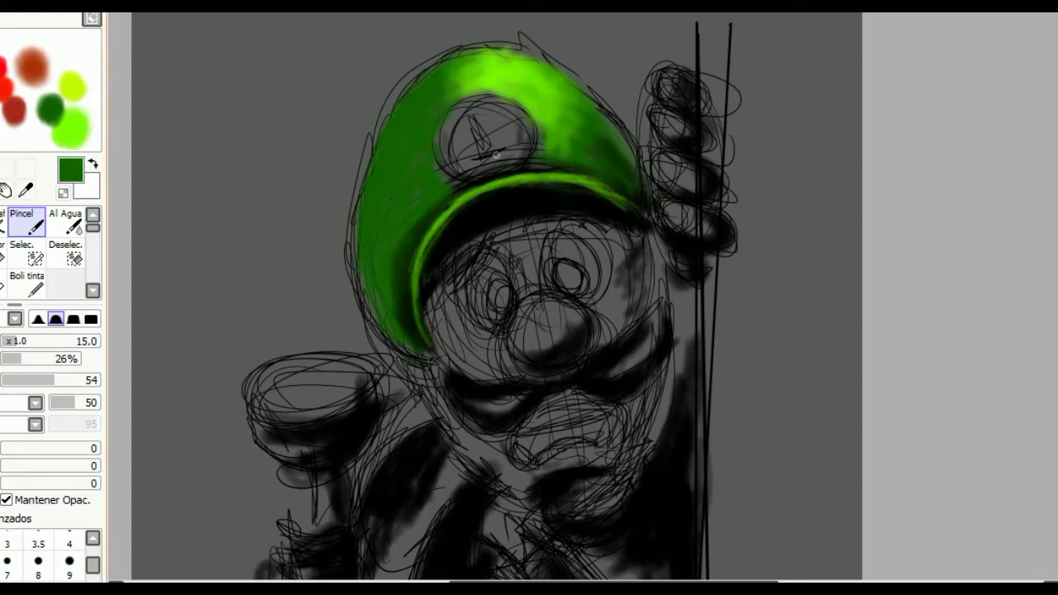
{"action": "right_click", "coordinate": [35, 85]}
{"action": "mouse_move", "coordinate": [459, 174]}
{"action": "left_mouse_down"}
{"action": "mouse_move", "coordinate": [442, 124]}
{"action": "mouse_move", "coordinate": [525, 124]}
{"action": "mouse_move", "coordinate": [451, 161]}
{"action": "mouse_move", "coordinate": [467, 112]}
{"action": "mouse_move", "coordinate": [521, 132]}
{"action": "mouse_move", "coordinate": [465, 174]}
{"action": "mouse_move", "coordinate": [446, 124]}
{"action": "left_mouse_up"}
{"action": "left_click_drag", "start_coordinate": [529, 120], "coordinate": [511, 117]}
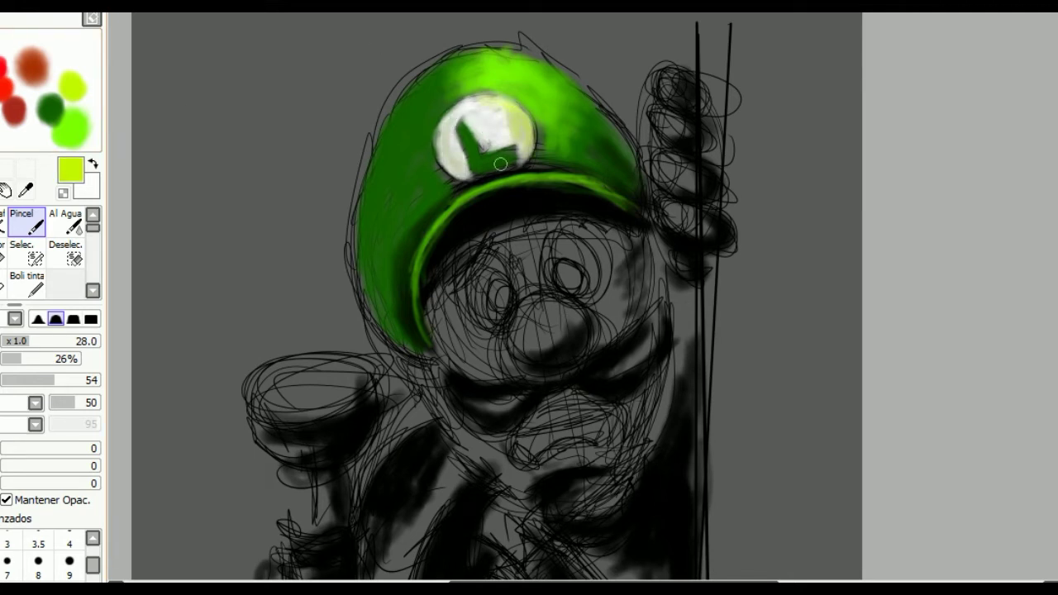
{"action": "key", "text": "d"}
{"action": "key", "text": "bracketleft"}
{"action": "key", "text": "bracketleft"}
{"action": "key", "text": "bracketleft"}
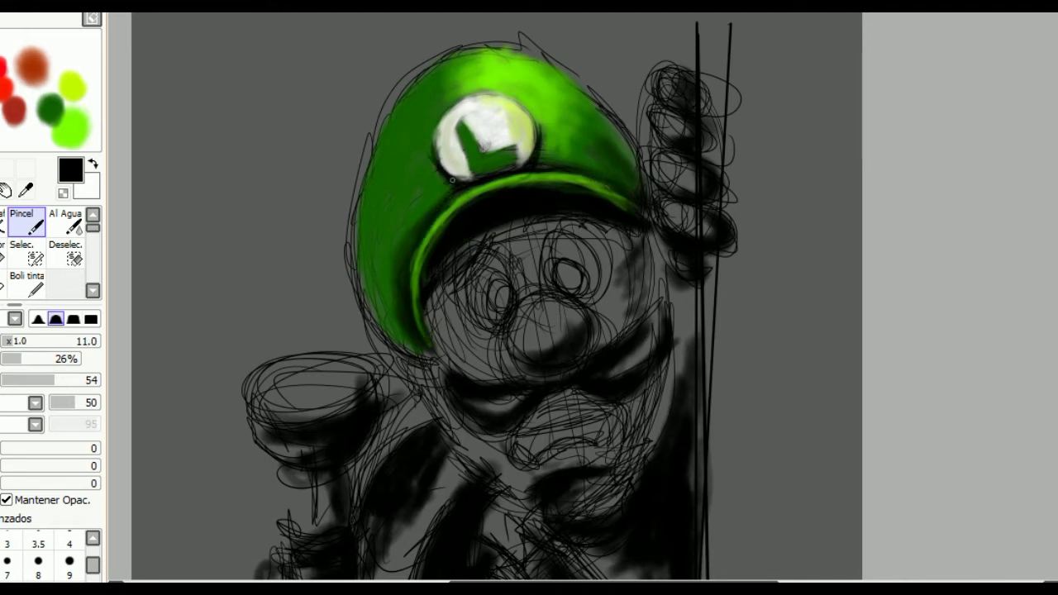
- Refine the badge's letter L with dark and bright greens sampled from the cap
{"action": "left_click", "coordinate": [432, 152], "text": "alt"}
{"action": "left_click", "coordinate": [469, 134], "text": "alt"}
{"action": "key", "text": "bracketright"}
{"action": "key", "text": "bracketright"}
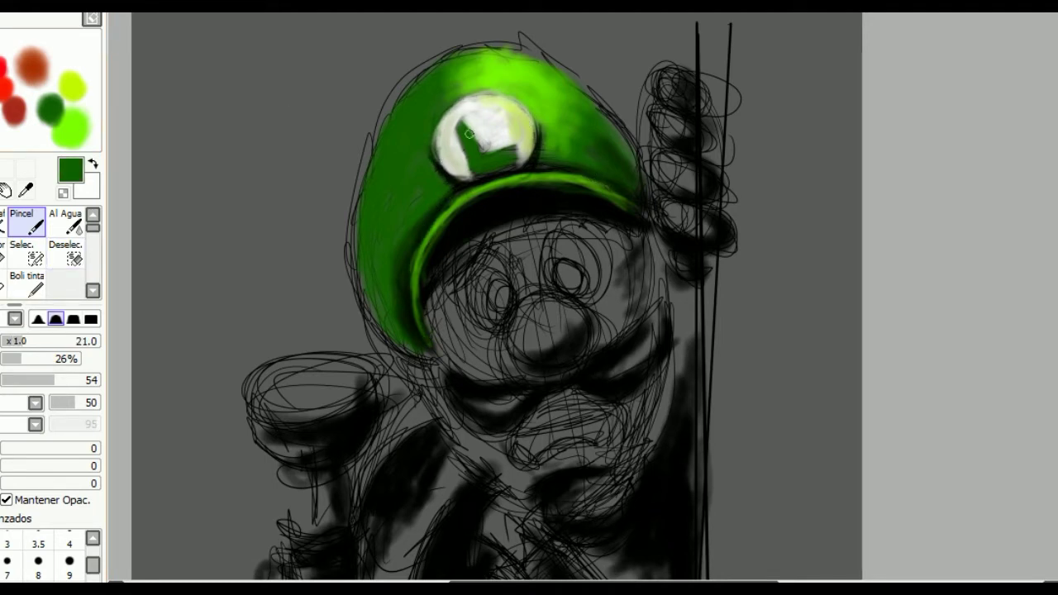
{"action": "left_click", "coordinate": [488, 66], "text": "alt"}
{"action": "left_click_drag", "start_coordinate": [474, 154], "coordinate": [513, 152]}
{"action": "left_click", "coordinate": [506, 139], "text": "alt"}
- Blend the cap's green shading and deepen the black shadow under the brim over the forehead with a size 46 brush
{"action": "mouse_move", "coordinate": [397, 289]}
{"action": "left_mouse_down"}
{"action": "mouse_move", "coordinate": [370, 268]}
{"action": "mouse_move", "coordinate": [408, 53]}
{"action": "mouse_move", "coordinate": [513, 45]}
{"action": "mouse_move", "coordinate": [620, 199]}
{"action": "mouse_move", "coordinate": [578, 157]}
{"action": "left_mouse_up"}
{"action": "left_click", "coordinate": [378, 267], "text": "alt"}
{"action": "key", "text": "bracketright"}
{"action": "key", "text": "bracketright"}
{"action": "key", "text": "bracketright"}
{"action": "mouse_move", "coordinate": [521, 194]}
{"action": "left_mouse_down"}
{"action": "mouse_move", "coordinate": [473, 148]}
{"action": "mouse_move", "coordinate": [579, 397]}
{"action": "mouse_move", "coordinate": [628, 331]}
{"action": "mouse_move", "coordinate": [600, 150]}
{"action": "left_mouse_up"}
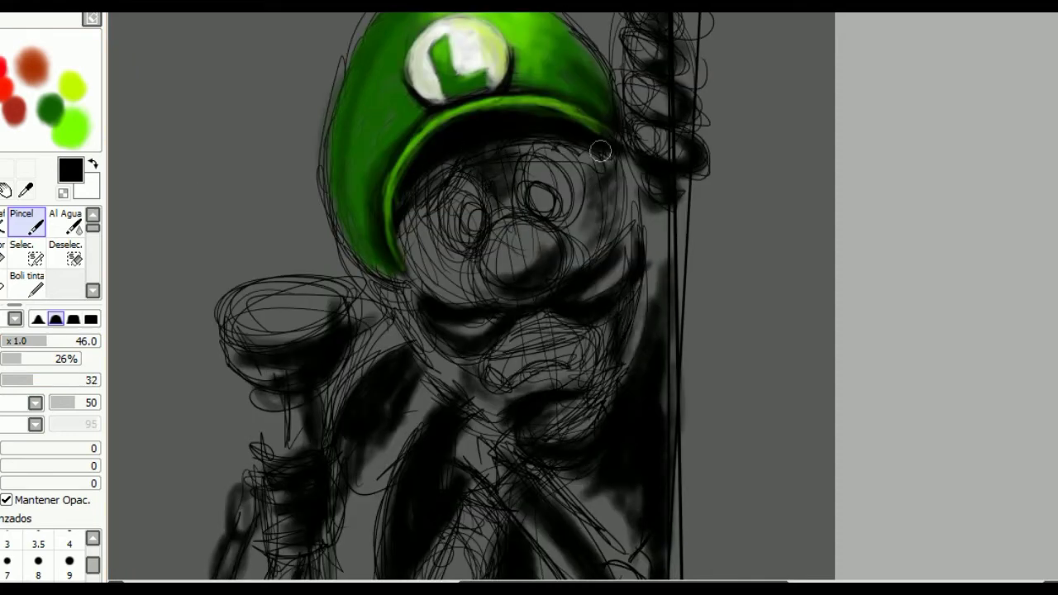
- Set the brush density to 47 and paint the whites of both eyes in pale grey tones
{"action": "left_click", "coordinate": [438, 78], "text": "alt"}
{"action": "left_click_drag", "start_coordinate": [33, 379], "coordinate": [48, 379]}
{"action": "mouse_move", "coordinate": [467, 207]}
{"action": "left_mouse_down"}
{"action": "mouse_move", "coordinate": [451, 190]}
{"action": "mouse_move", "coordinate": [453, 248]}
{"action": "left_mouse_up"}
{"action": "scroll", "coordinate": [21, 99], "scroll_direction": "up", "scroll_amount": 3}
{"action": "left_click", "coordinate": [16, 124]}
{"action": "scroll", "coordinate": [1, 134], "scroll_direction": "down", "scroll_amount": 3}
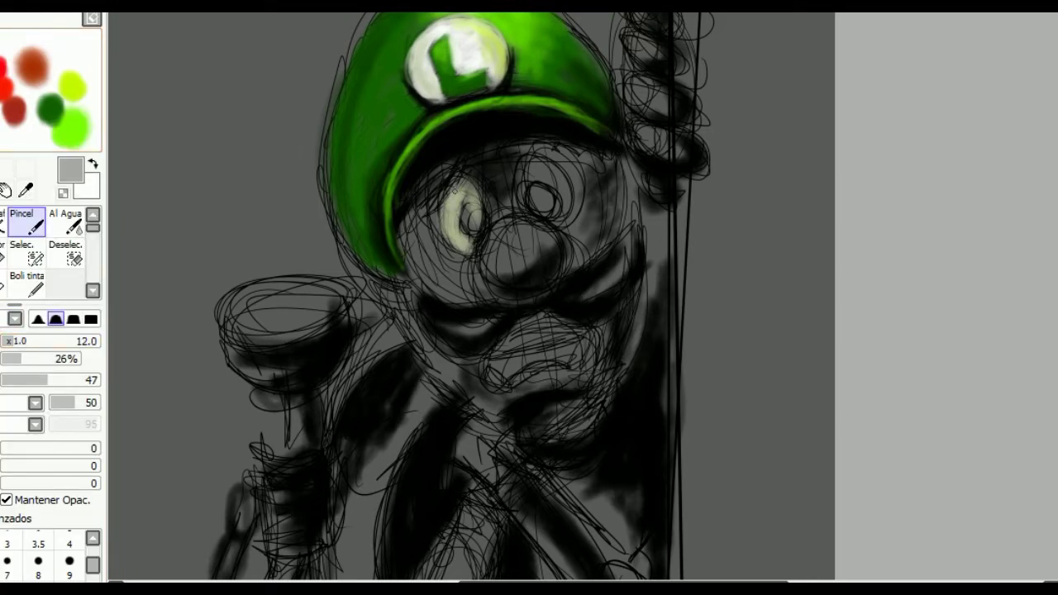
{"action": "mouse_move", "coordinate": [534, 188]}
{"action": "left_mouse_down"}
{"action": "mouse_move", "coordinate": [555, 211]}
{"action": "mouse_move", "coordinate": [550, 198]}
{"action": "left_mouse_up"}
- Shade the upper part of both eyes in black and paint the dark pupils
{"action": "left_click", "coordinate": [348, 79], "text": "alt"}
{"action": "left_click_drag", "start_coordinate": [457, 188], "coordinate": [472, 192]}
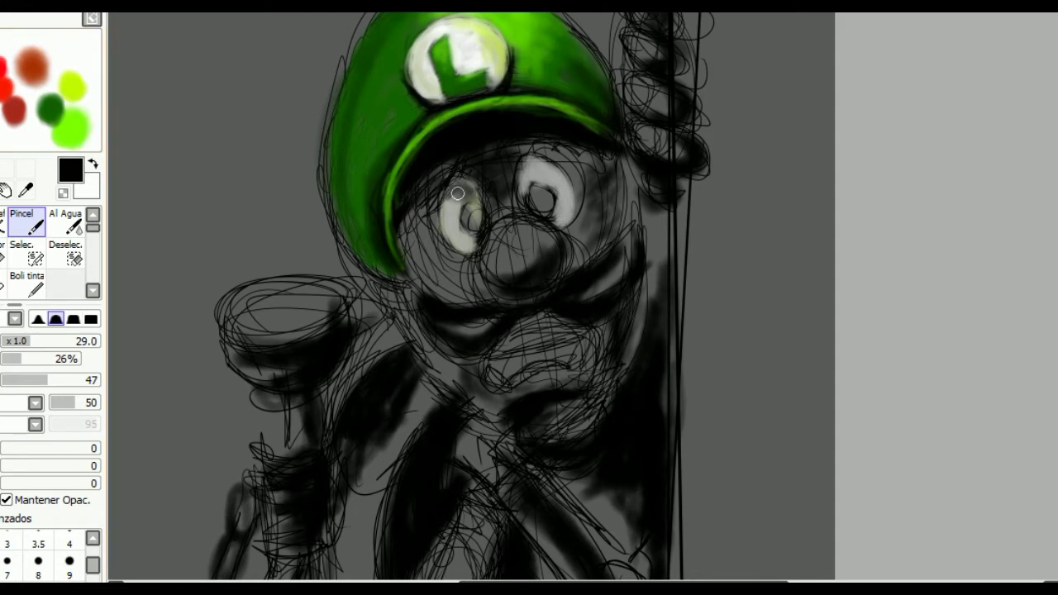
{"action": "mouse_move", "coordinate": [560, 180]}
{"action": "left_mouse_down"}
{"action": "mouse_move", "coordinate": [539, 175]}
{"action": "mouse_move", "coordinate": [573, 203]}
{"action": "left_mouse_up"}
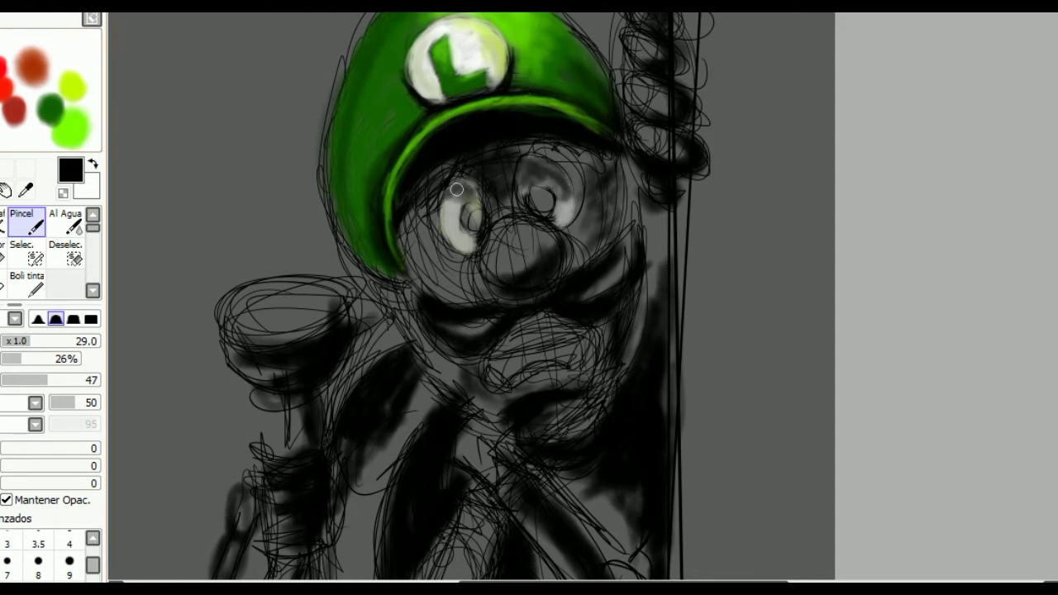
{"action": "left_click_drag", "start_coordinate": [558, 198], "coordinate": [533, 211]}
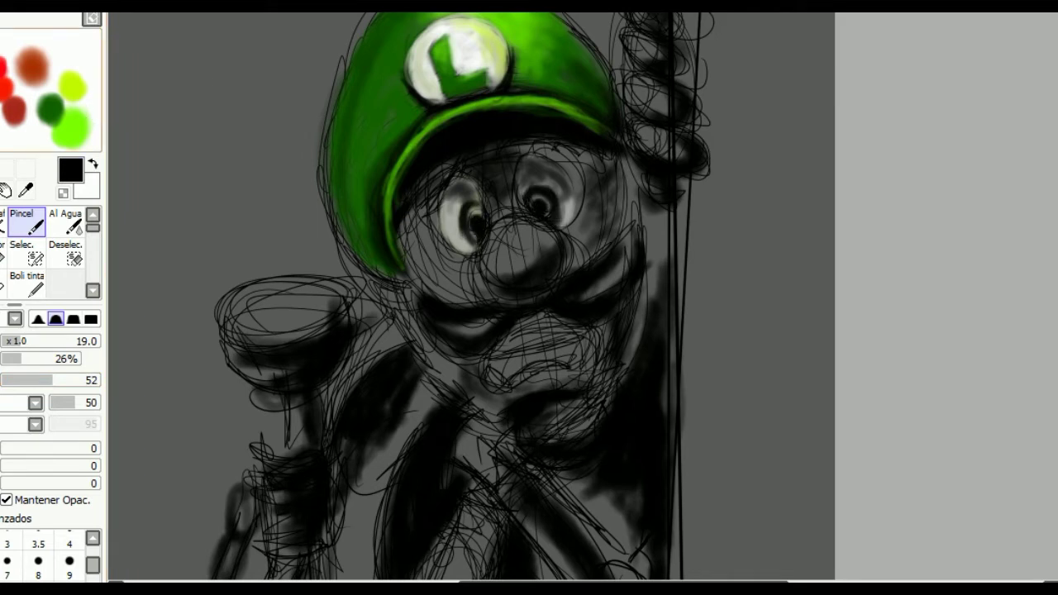
- Paint cyan irises in both eyes and add white highlights above them
{"action": "scroll", "coordinate": [15, 145], "scroll_direction": "down", "scroll_amount": 5}
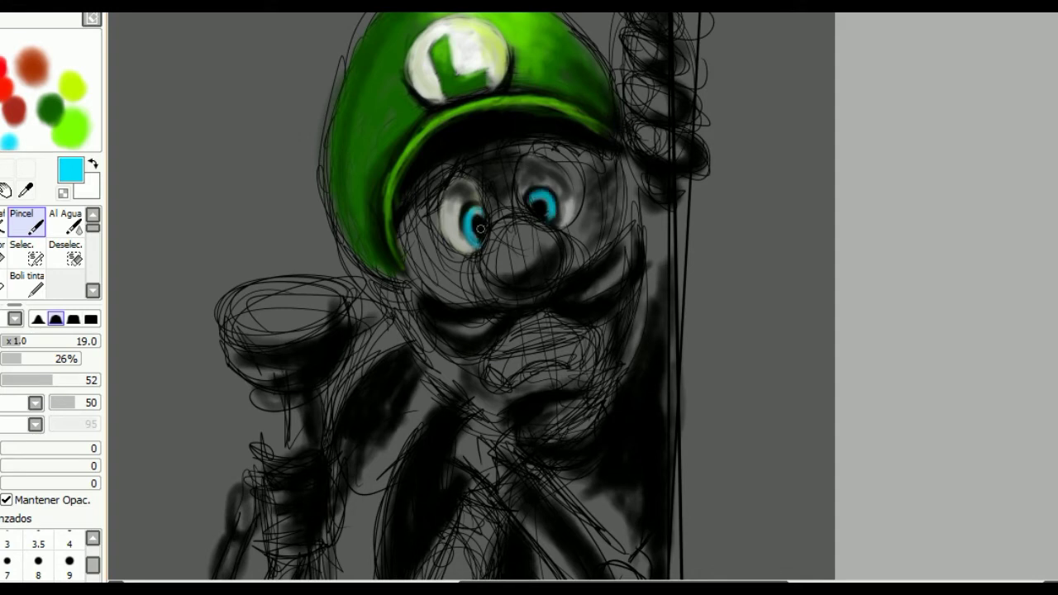
{"action": "left_click", "coordinate": [395, 141], "text": "alt"}
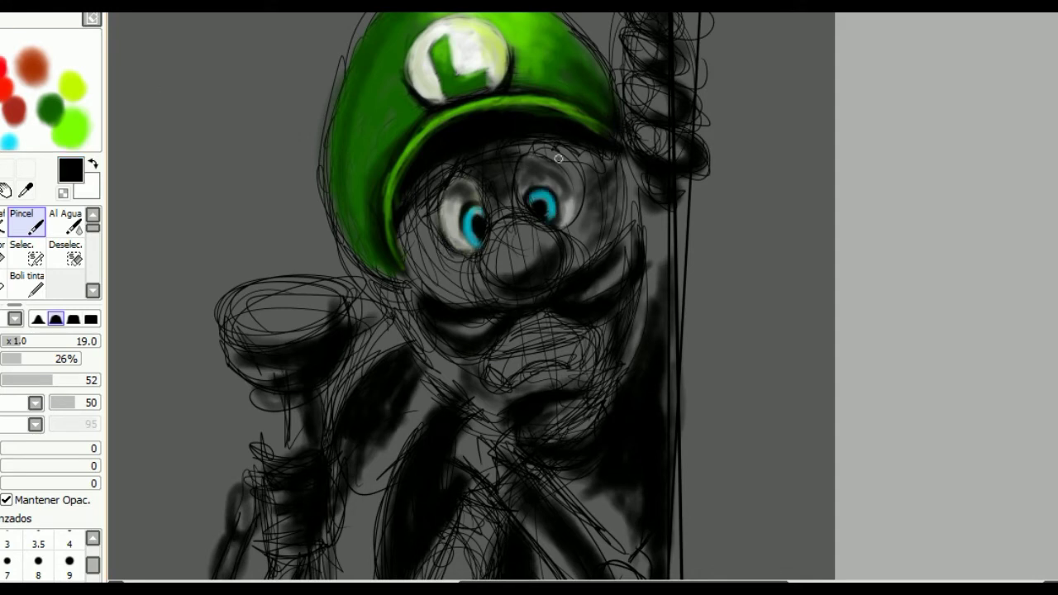
{"action": "key", "text": "x"}
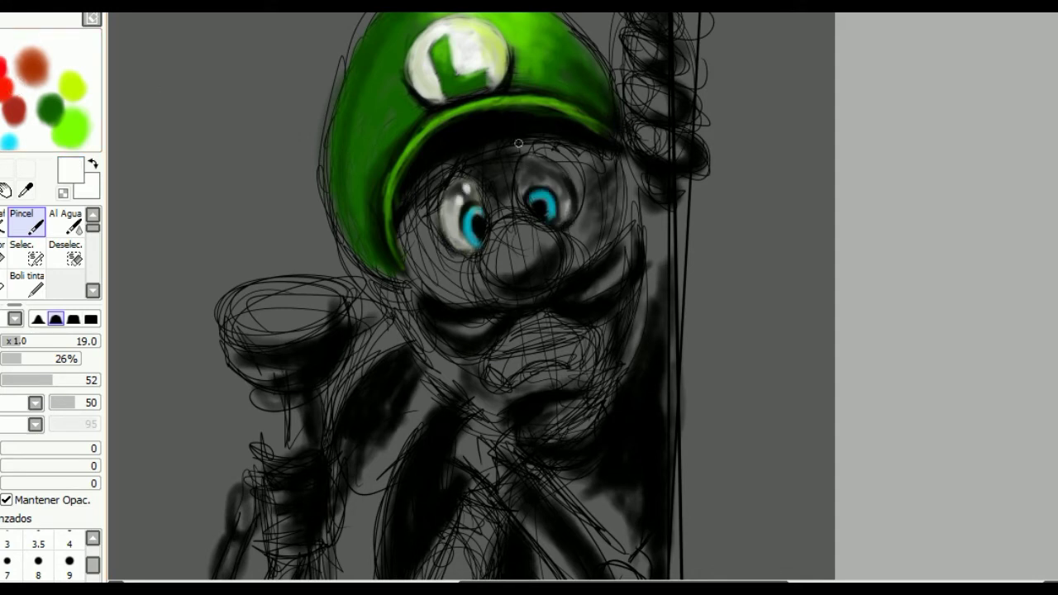
{"action": "key", "text": "x"}
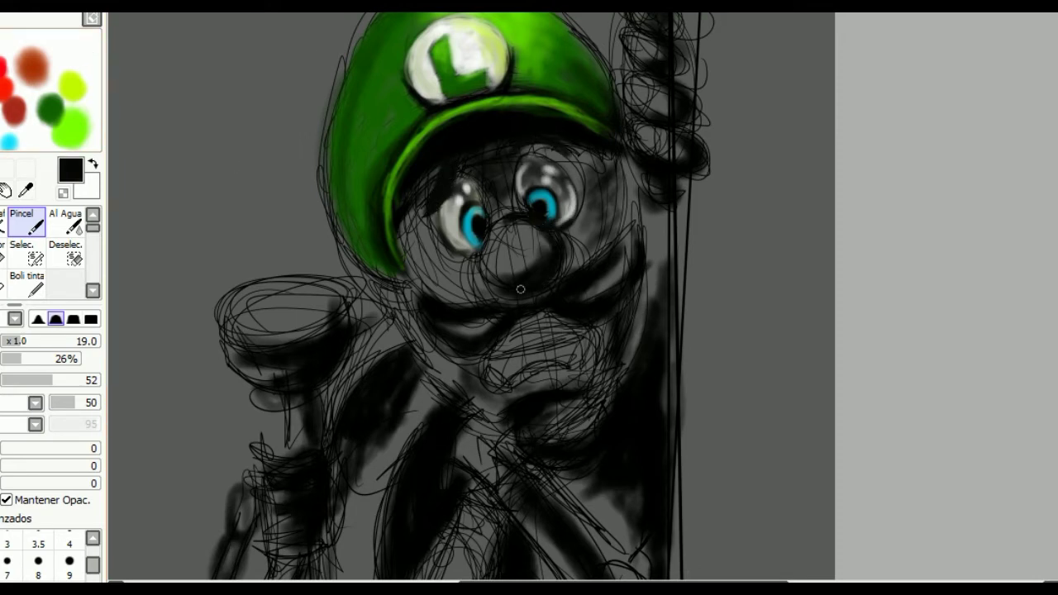
- Draw the dark upper edge of the mouth, undo the last stroke and repaint the area in dark grey
{"action": "left_click_drag", "start_coordinate": [507, 358], "coordinate": [520, 347]}
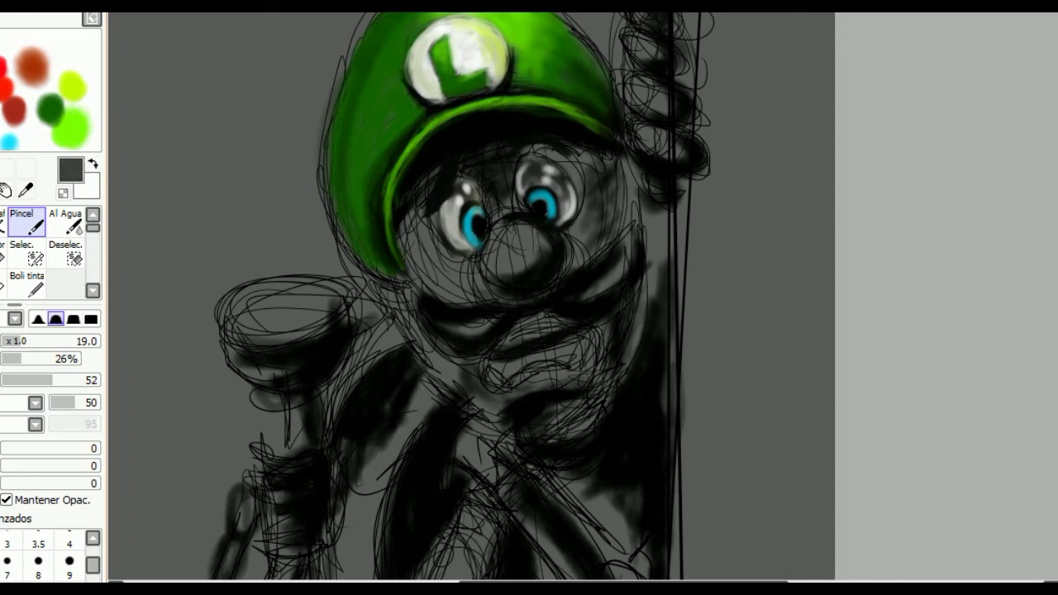
{"action": "key", "text": "ctrl+z"}
{"action": "left_click_drag", "start_coordinate": [519, 361], "coordinate": [584, 335]}
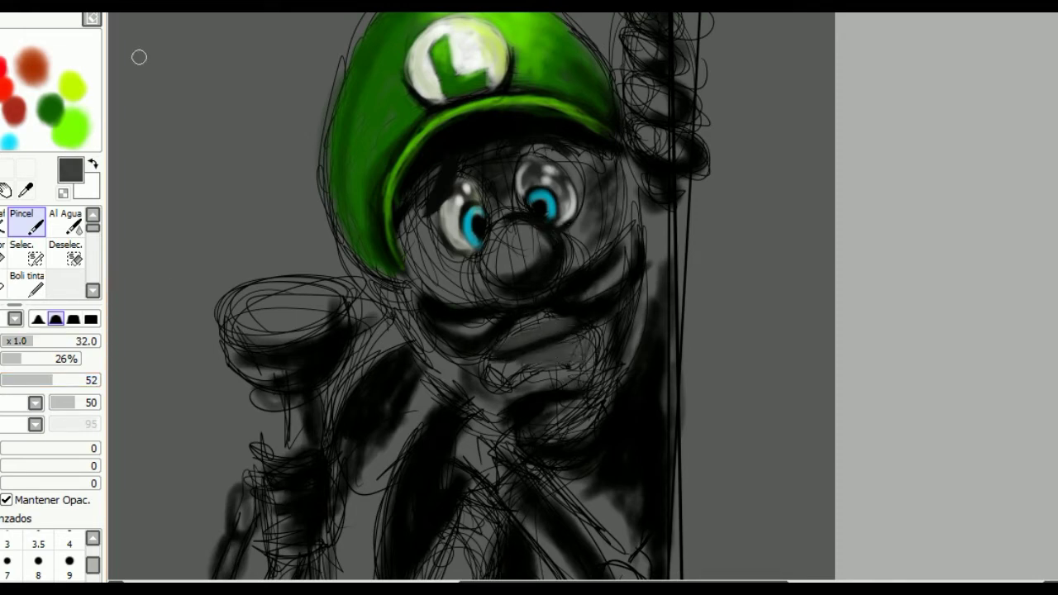
- Paint the first teeth in white along the lower part of the mouth with an 18-size brush
{"action": "key", "text": "x"}
{"action": "key", "text": "bracketleft"}
{"action": "key", "text": "bracketleft"}
{"action": "left_click_drag", "start_coordinate": [499, 376], "coordinate": [501, 351]}
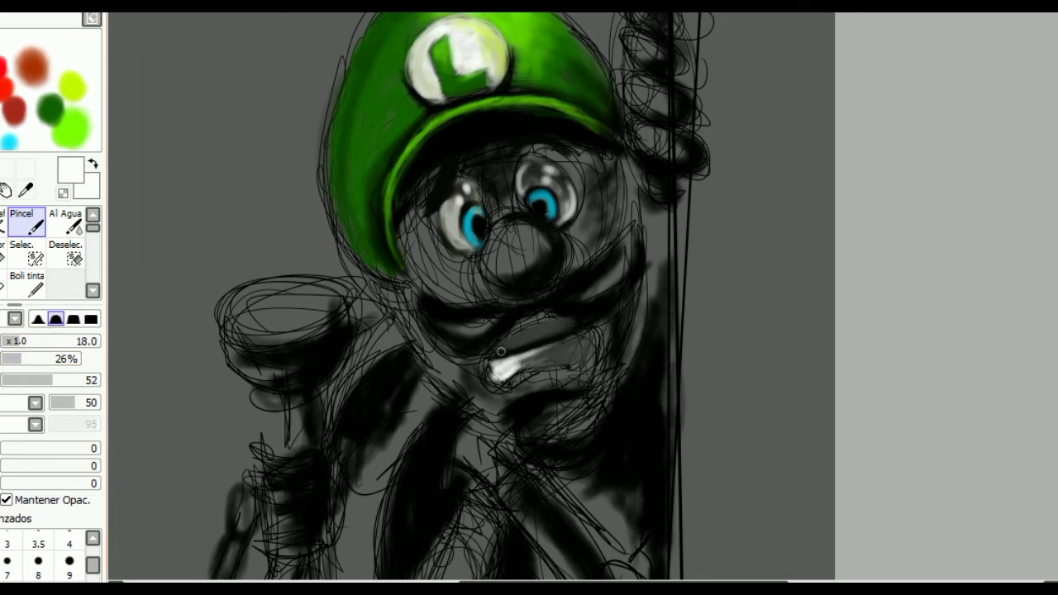
- Choose a light peach skin tone and paint the cheeks and the nose
{"action": "left_click", "coordinate": [17, 48]}
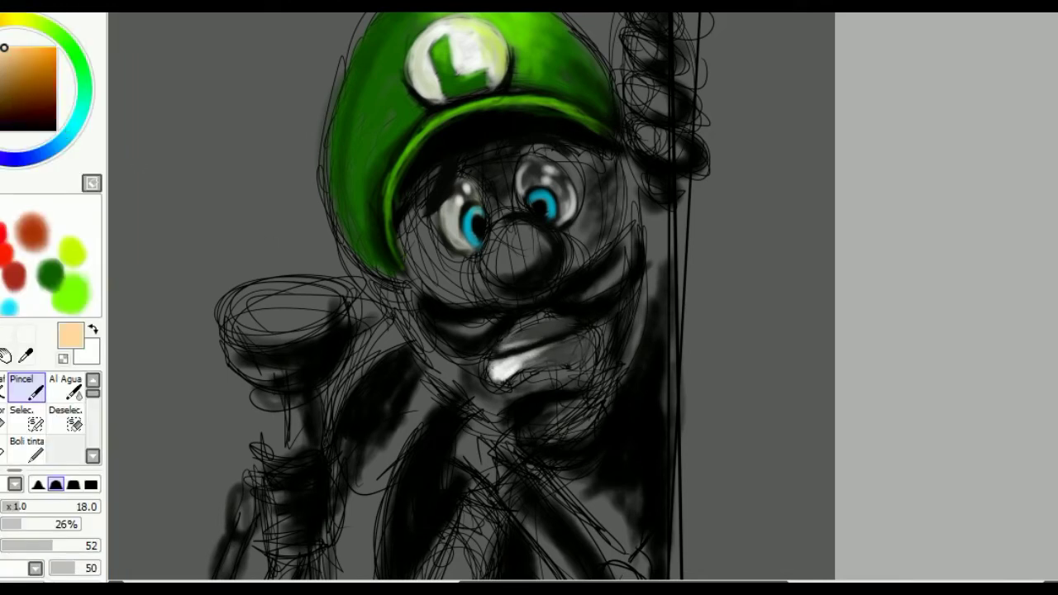
{"action": "mouse_move", "coordinate": [430, 272]}
{"action": "left_mouse_down"}
{"action": "mouse_move", "coordinate": [410, 215]}
{"action": "mouse_move", "coordinate": [417, 235]}
{"action": "mouse_move", "coordinate": [462, 267]}
{"action": "mouse_move", "coordinate": [471, 297]}
{"action": "mouse_move", "coordinate": [409, 236]}
{"action": "mouse_move", "coordinate": [463, 302]}
{"action": "mouse_move", "coordinate": [443, 254]}
{"action": "left_mouse_up"}
{"action": "mouse_move", "coordinate": [552, 288]}
{"action": "left_mouse_down"}
{"action": "mouse_move", "coordinate": [509, 248]}
{"action": "mouse_move", "coordinate": [533, 264]}
{"action": "mouse_move", "coordinate": [537, 240]}
{"action": "mouse_move", "coordinate": [490, 268]}
{"action": "mouse_move", "coordinate": [541, 247]}
{"action": "mouse_move", "coordinate": [516, 294]}
{"action": "mouse_move", "coordinate": [574, 178]}
{"action": "mouse_move", "coordinate": [571, 230]}
{"action": "mouse_move", "coordinate": [579, 248]}
{"action": "mouse_move", "coordinate": [583, 239]}
{"action": "left_mouse_up"}
- Mix a brown, dab it on the palette and shade the forehead and the far side of the face at brush size 34
{"action": "scroll", "coordinate": [50, 165], "scroll_direction": "up", "scroll_amount": 3}
{"action": "left_click", "coordinate": [29, 70]}
{"action": "scroll", "coordinate": [50, 165], "scroll_direction": "down", "scroll_amount": 3}
{"action": "left_click", "coordinate": [86, 45]}
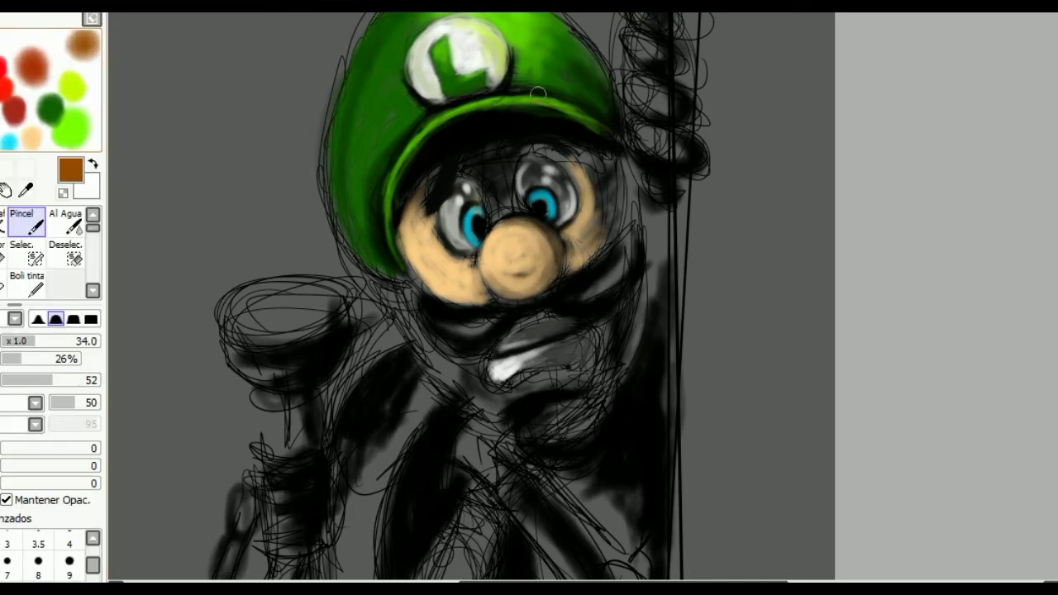
{"action": "mouse_move", "coordinate": [509, 186]}
{"action": "left_mouse_down"}
{"action": "mouse_move", "coordinate": [471, 157]}
{"action": "mouse_move", "coordinate": [413, 215]}
{"action": "mouse_move", "coordinate": [482, 261]}
{"action": "left_mouse_up"}
{"action": "mouse_move", "coordinate": [596, 209]}
{"action": "left_mouse_down"}
{"action": "mouse_move", "coordinate": [588, 159]}
{"action": "mouse_move", "coordinate": [602, 238]}
{"action": "left_mouse_up"}
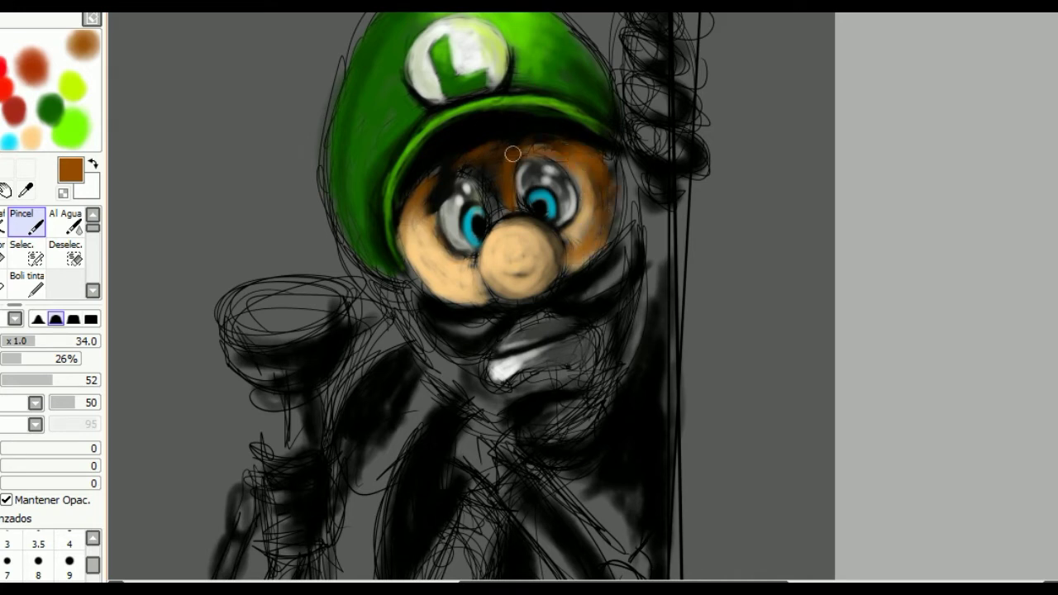
- Sample the peach skin tone and blend it around the eyes and over both cheeks
{"action": "left_click", "coordinate": [509, 277], "text": "alt"}
{"action": "mouse_move", "coordinate": [489, 169]}
{"action": "left_mouse_down"}
{"action": "mouse_move", "coordinate": [496, 211]}
{"action": "mouse_move", "coordinate": [471, 181]}
{"action": "left_mouse_up"}
{"action": "left_click_drag", "start_coordinate": [453, 270], "coordinate": [413, 232]}
{"action": "mouse_move", "coordinate": [575, 248]}
{"action": "left_mouse_down"}
{"action": "mouse_move", "coordinate": [616, 235]}
{"action": "mouse_move", "coordinate": [580, 263]}
{"action": "mouse_move", "coordinate": [599, 219]}
{"action": "left_mouse_up"}
- Paint the jaw and the area around the mouth in peach and shade the chin in brown
{"action": "mouse_move", "coordinate": [476, 359]}
{"action": "left_mouse_down"}
{"action": "mouse_move", "coordinate": [474, 387]}
{"action": "mouse_move", "coordinate": [570, 385]}
{"action": "mouse_move", "coordinate": [459, 364]}
{"action": "mouse_move", "coordinate": [463, 351]}
{"action": "mouse_move", "coordinate": [457, 359]}
{"action": "mouse_move", "coordinate": [479, 389]}
{"action": "mouse_move", "coordinate": [571, 380]}
{"action": "mouse_move", "coordinate": [600, 331]}
{"action": "mouse_move", "coordinate": [553, 312]}
{"action": "left_mouse_up"}
{"action": "left_click", "coordinate": [472, 301], "text": "alt"}
{"action": "left_click", "coordinate": [618, 320], "text": "alt"}
{"action": "mouse_move", "coordinate": [543, 404]}
{"action": "left_mouse_down"}
{"action": "mouse_move", "coordinate": [579, 390]}
{"action": "mouse_move", "coordinate": [542, 400]}
{"action": "mouse_move", "coordinate": [581, 427]}
{"action": "mouse_move", "coordinate": [605, 395]}
{"action": "mouse_move", "coordinate": [608, 351]}
{"action": "mouse_move", "coordinate": [597, 403]}
{"action": "mouse_move", "coordinate": [539, 413]}
{"action": "left_mouse_up"}
- Mix a dark red and an orange-brown and dab both onto the palette
{"action": "scroll", "coordinate": [49, 248], "scroll_direction": "up", "scroll_amount": 5}
{"action": "left_click", "coordinate": [27, 98]}
{"action": "scroll", "coordinate": [49, 248], "scroll_direction": "down", "scroll_amount": 5}
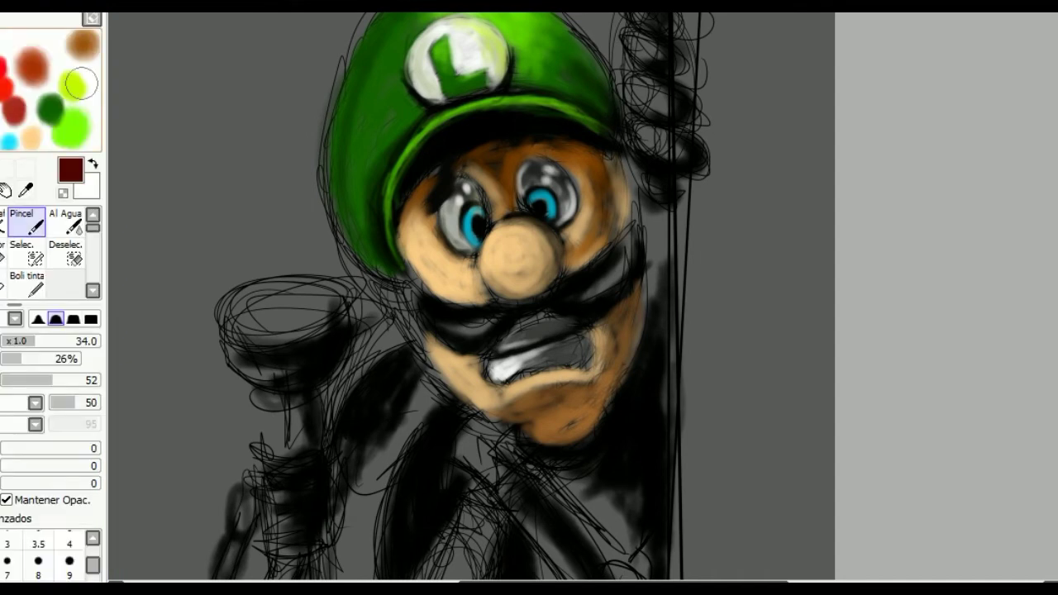
{"action": "left_click", "coordinate": [54, 41]}
{"action": "scroll", "coordinate": [50, 248], "scroll_direction": "up", "scroll_amount": 4}
{"action": "left_click", "coordinate": [28, 74]}
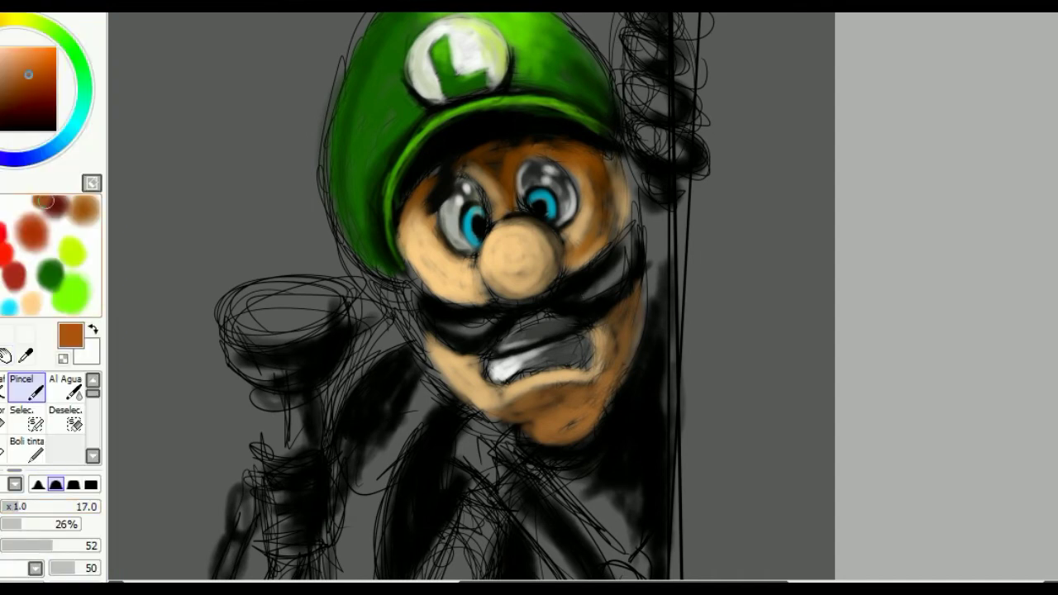
{"action": "scroll", "coordinate": [45, 201], "scroll_direction": "down", "scroll_amount": 4}
- Paint the sideburn below the hat in dark red and darken its outer edge in black
{"action": "left_click", "coordinate": [423, 281], "text": "alt"}
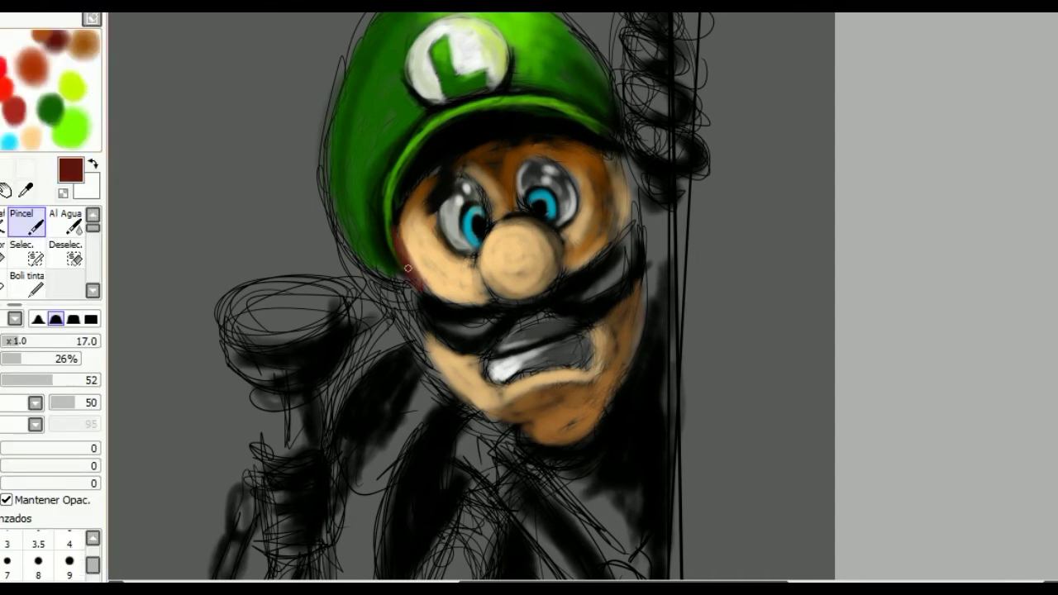
{"action": "left_click", "coordinate": [404, 264], "text": "alt"}
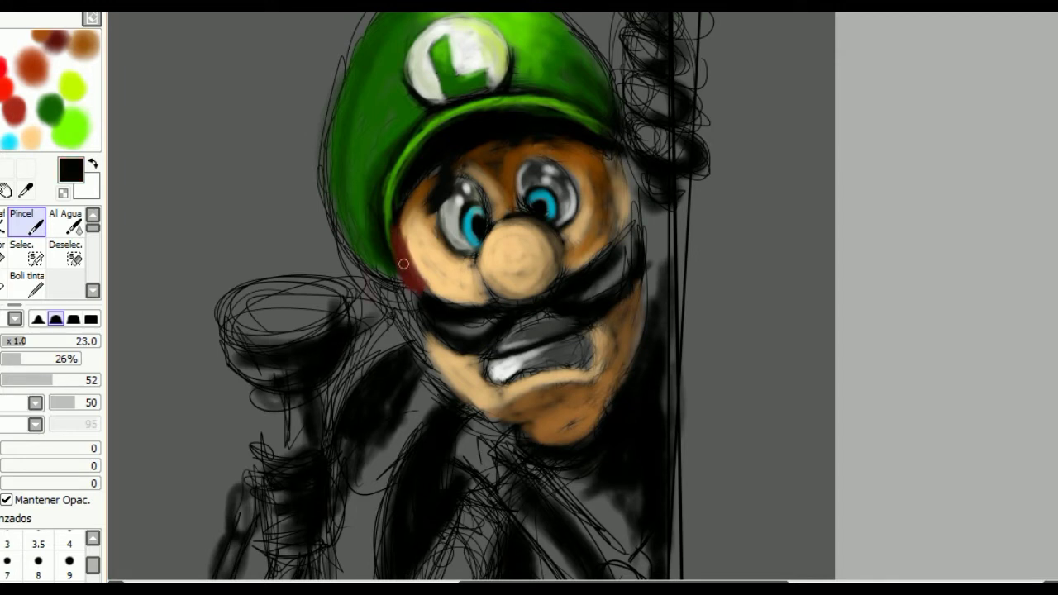
{"action": "left_click_drag", "start_coordinate": [391, 278], "coordinate": [398, 211]}
{"action": "key", "text": "bracketright"}
- Paint both halves of the moustache in dark red and reddish brown
{"action": "mouse_move", "coordinate": [583, 295]}
{"action": "left_mouse_down"}
{"action": "mouse_move", "coordinate": [617, 259]}
{"action": "mouse_move", "coordinate": [587, 302]}
{"action": "left_mouse_up"}
{"action": "left_click_drag", "start_coordinate": [495, 329], "coordinate": [439, 311]}
{"action": "left_click", "coordinate": [143, 31], "text": "alt"}
{"action": "mouse_move", "coordinate": [611, 264]}
{"action": "left_mouse_down"}
{"action": "mouse_move", "coordinate": [587, 293]}
{"action": "mouse_move", "coordinate": [628, 248]}
{"action": "mouse_move", "coordinate": [579, 302]}
{"action": "mouse_move", "coordinate": [592, 244]}
{"action": "left_mouse_up"}
- Set the brush density to 34, shade the nose in brown and add pale highlights to it
{"action": "left_click", "coordinate": [34, 380]}
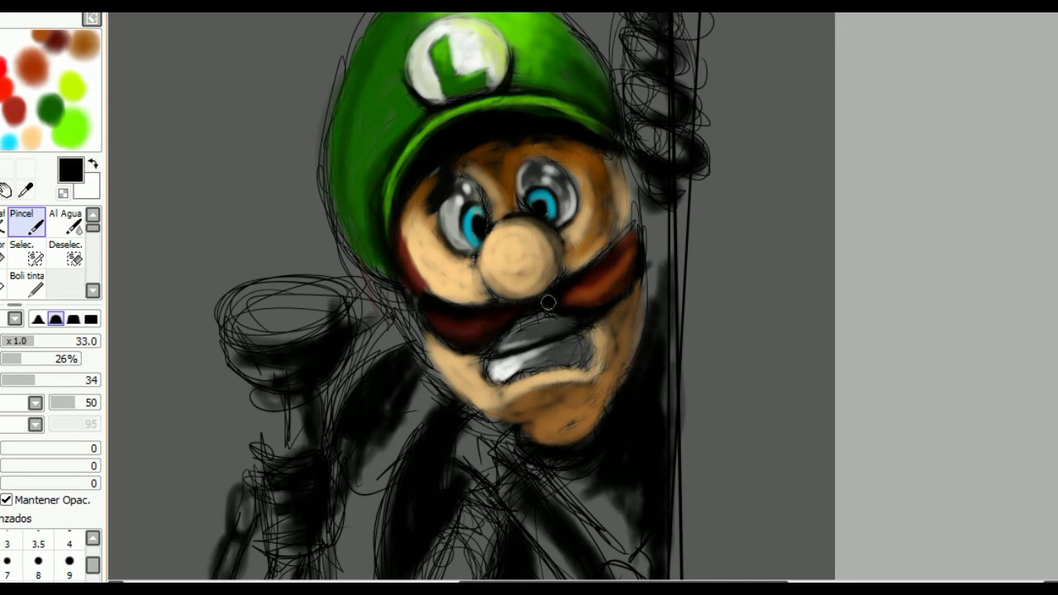
{"action": "left_click", "coordinate": [92, 46], "text": "alt"}
{"action": "mouse_move", "coordinate": [499, 296]}
{"action": "left_mouse_down"}
{"action": "mouse_move", "coordinate": [537, 272]}
{"action": "mouse_move", "coordinate": [527, 269]}
{"action": "mouse_move", "coordinate": [526, 227]}
{"action": "mouse_move", "coordinate": [522, 263]}
{"action": "mouse_move", "coordinate": [483, 284]}
{"action": "mouse_move", "coordinate": [494, 260]}
{"action": "mouse_move", "coordinate": [533, 247]}
{"action": "mouse_move", "coordinate": [524, 223]}
{"action": "mouse_move", "coordinate": [543, 236]}
{"action": "mouse_move", "coordinate": [517, 277]}
{"action": "left_mouse_up"}
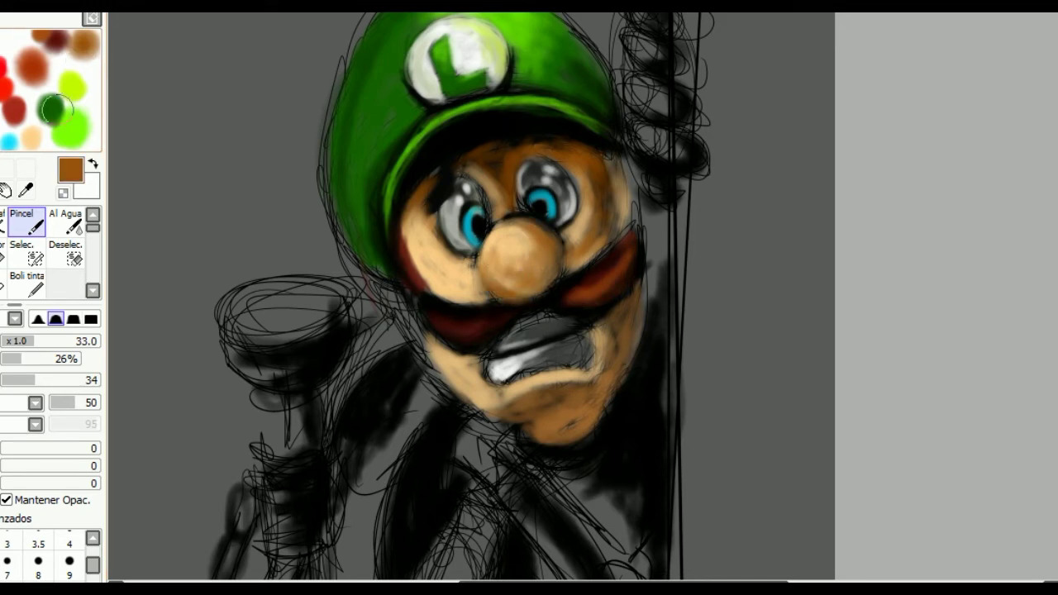
{"action": "left_click", "coordinate": [456, 203], "text": "alt"}
{"action": "left_click_drag", "start_coordinate": [495, 190], "coordinate": [460, 146]}
{"action": "mouse_move", "coordinate": [495, 244]}
{"action": "left_mouse_down"}
{"action": "mouse_move", "coordinate": [526, 235]}
{"action": "mouse_move", "coordinate": [496, 233]}
{"action": "mouse_move", "coordinate": [552, 273]}
{"action": "left_mouse_up"}
{"action": "left_click_drag", "start_coordinate": [518, 202], "coordinate": [547, 224]}
- Outline the mouth in black and darken the shadow below the lower lip
{"action": "key", "text": "x"}
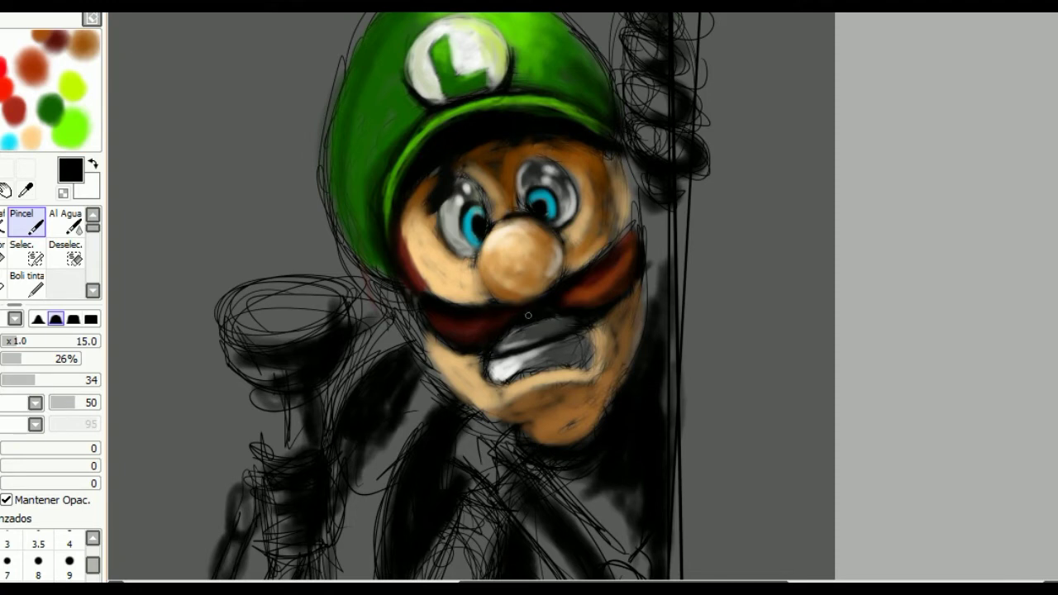
{"action": "mouse_move", "coordinate": [504, 372]}
{"action": "left_mouse_down"}
{"action": "mouse_move", "coordinate": [570, 376]}
{"action": "mouse_move", "coordinate": [550, 421]}
{"action": "mouse_move", "coordinate": [493, 410]}
{"action": "mouse_move", "coordinate": [476, 390]}
{"action": "left_mouse_up"}
{"action": "key", "text": "bracketright"}
{"action": "key", "text": "bracketright"}
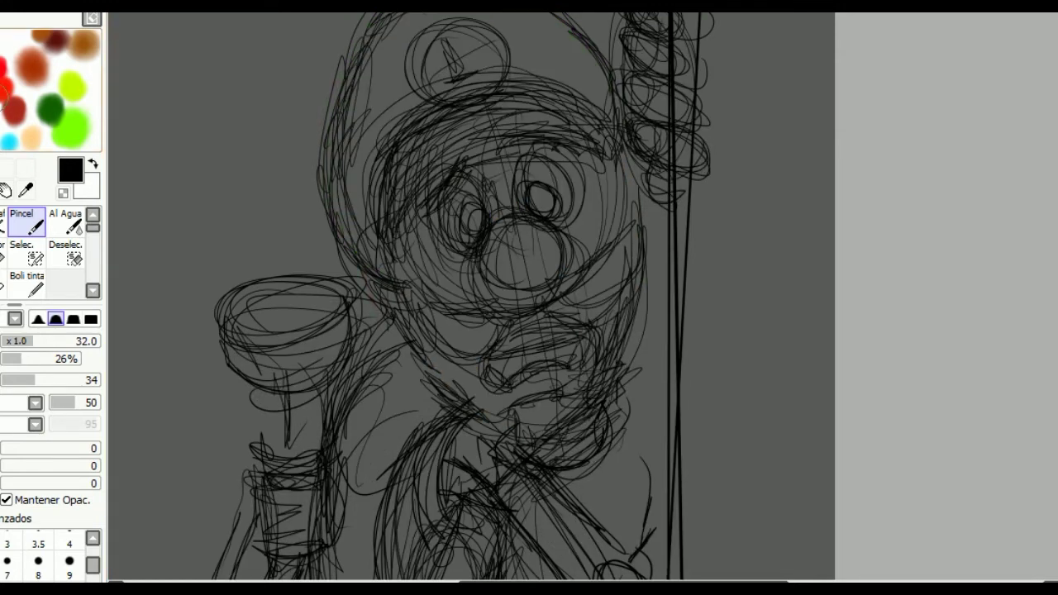
- Sketch the ear beside the hat's lower edge with a 5-size pencil
{"action": "key", "text": "n"}
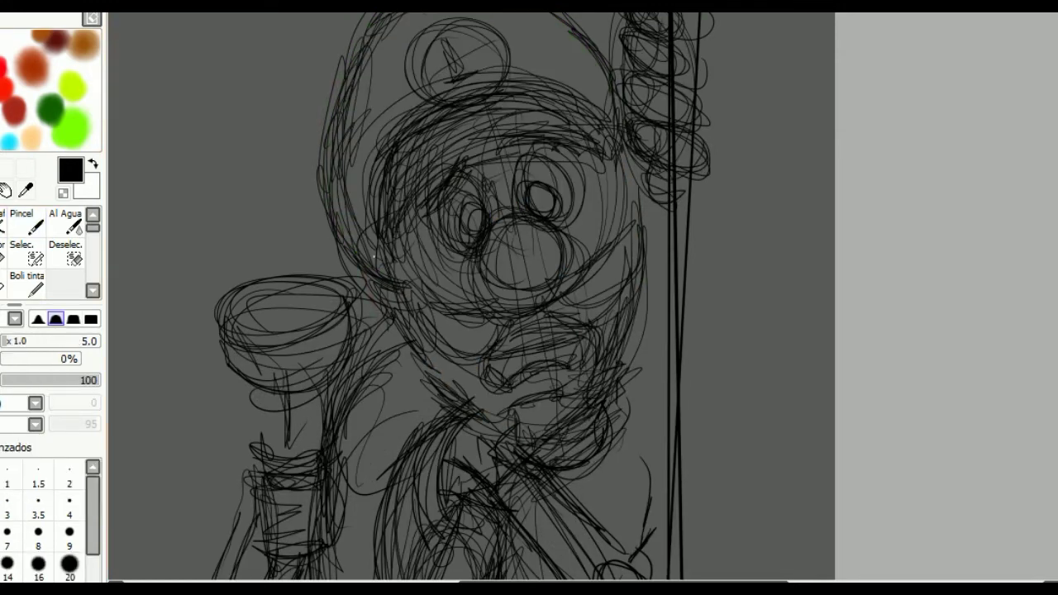
{"action": "left_click_drag", "start_coordinate": [355, 260], "coordinate": [405, 334]}
{"action": "left_click_drag", "start_coordinate": [364, 273], "coordinate": [389, 314]}
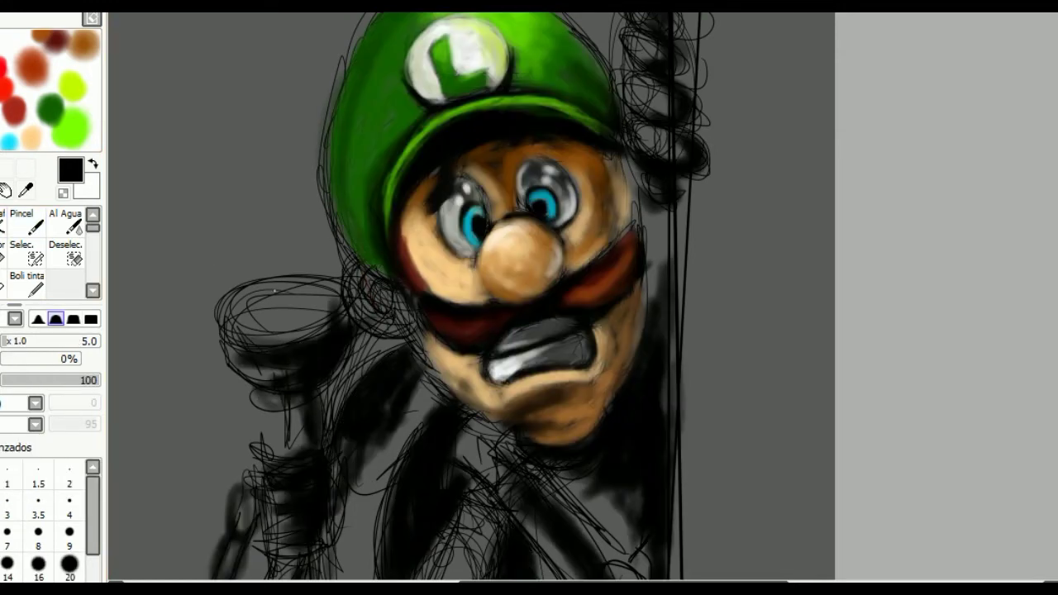
- Paint the ear in peach with brown shading in its inner folds
{"action": "key", "text": "b"}
{"action": "left_click", "coordinate": [372, 285], "text": "alt"}
{"action": "mouse_move", "coordinate": [368, 306]}
{"action": "left_mouse_down"}
{"action": "mouse_move", "coordinate": [374, 281]}
{"action": "mouse_move", "coordinate": [385, 313]}
{"action": "mouse_move", "coordinate": [372, 289]}
{"action": "mouse_move", "coordinate": [395, 296]}
{"action": "mouse_move", "coordinate": [388, 327]}
{"action": "mouse_move", "coordinate": [409, 314]}
{"action": "mouse_move", "coordinate": [364, 297]}
{"action": "mouse_move", "coordinate": [273, 221]}
{"action": "left_mouse_up"}
{"action": "left_click", "coordinate": [378, 285], "text": "alt"}
{"action": "left_click", "coordinate": [353, 269], "text": "alt"}
{"action": "mouse_move", "coordinate": [373, 286]}
{"action": "left_mouse_down"}
{"action": "mouse_move", "coordinate": [382, 321]}
{"action": "mouse_move", "coordinate": [350, 279]}
{"action": "left_mouse_up"}
{"action": "left_click", "coordinate": [386, 263], "text": "alt"}
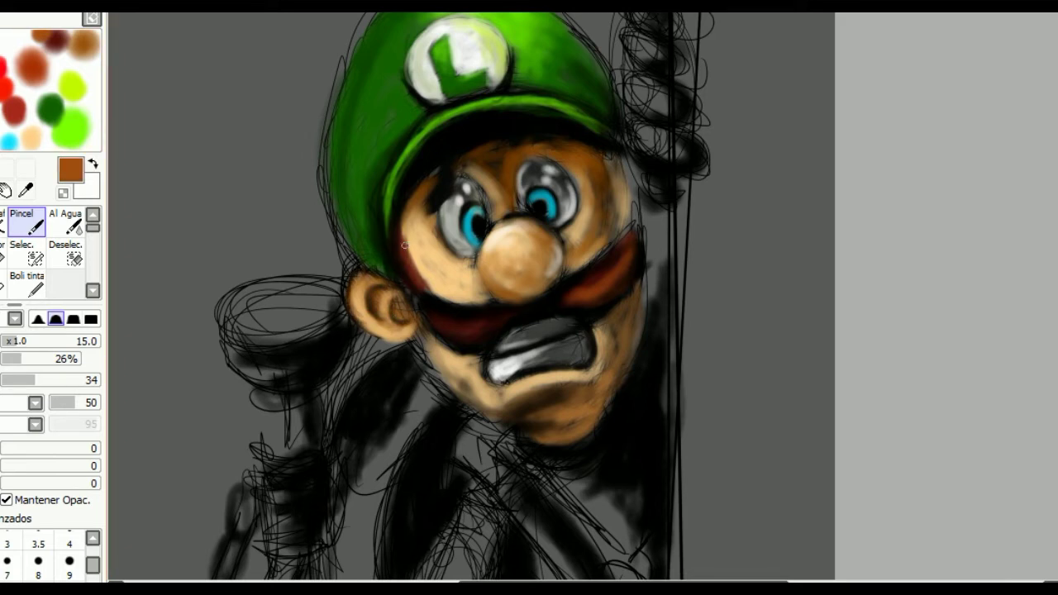
- Add soft white highlights to the moustache with a 23-size brush
{"action": "key", "text": "minus"}
{"action": "key", "text": "bracketright"}
{"action": "left_click_drag", "start_coordinate": [594, 282], "coordinate": [582, 268]}
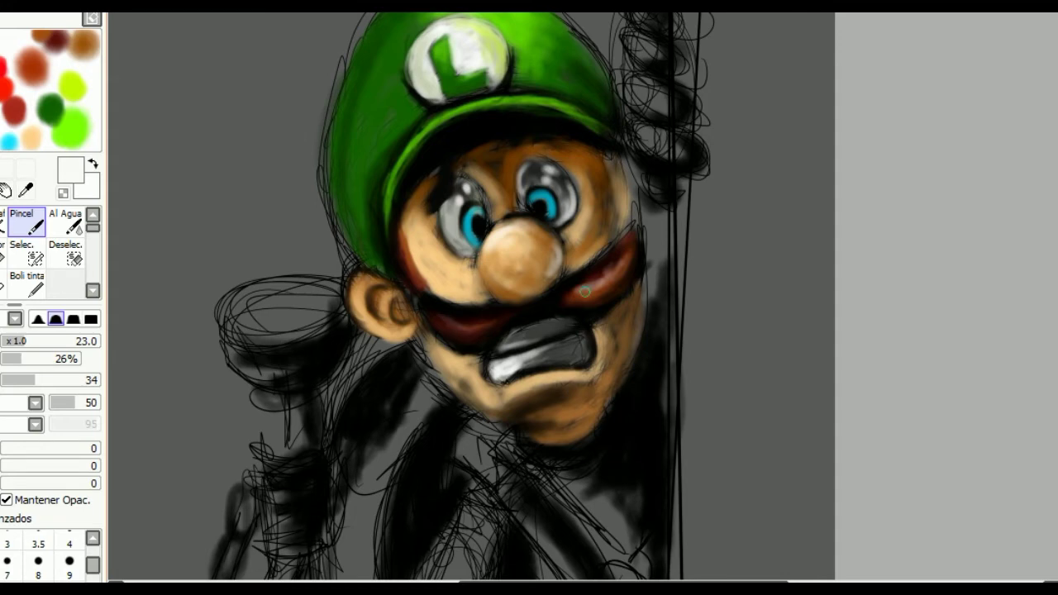
{"action": "left_click_drag", "start_coordinate": [426, 165], "coordinate": [404, 211]}
- Deepen the black shadow under the hat brim and along the face and jaw edges
{"action": "left_click", "coordinate": [404, 211], "text": "alt"}
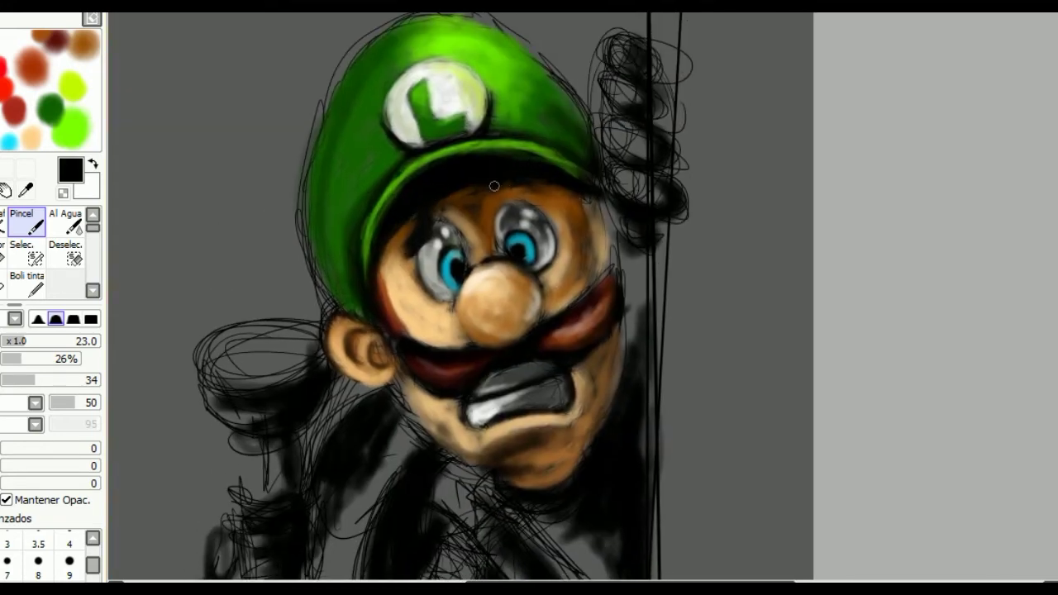
{"action": "left_click_drag", "start_coordinate": [479, 188], "coordinate": [468, 195]}
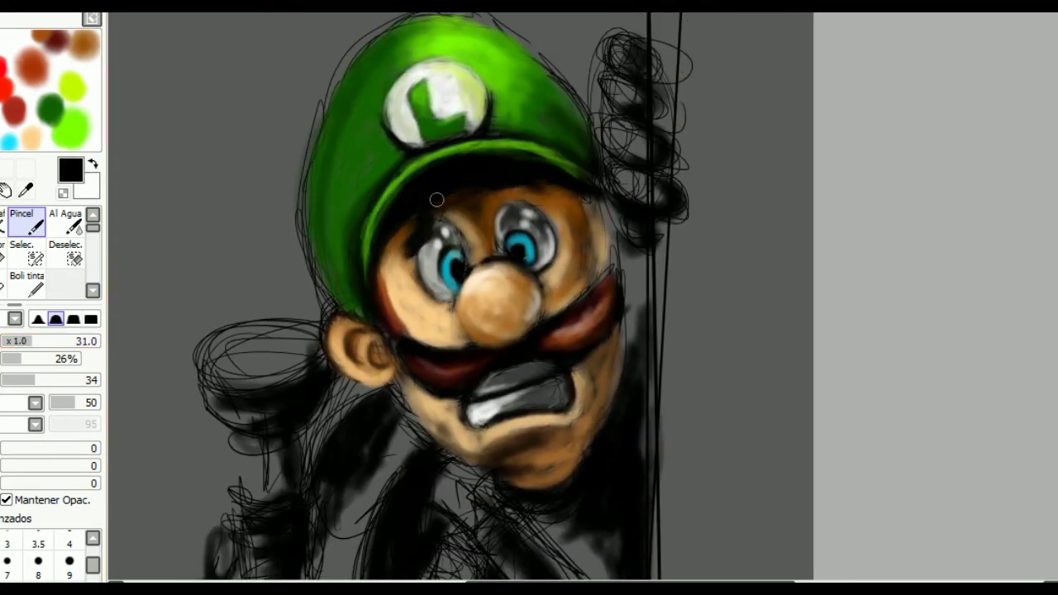
{"action": "mouse_move", "coordinate": [582, 279]}
{"action": "left_mouse_down"}
{"action": "mouse_move", "coordinate": [560, 192]}
{"action": "mouse_move", "coordinate": [572, 295]}
{"action": "mouse_move", "coordinate": [499, 305]}
{"action": "mouse_move", "coordinate": [510, 324]}
{"action": "mouse_move", "coordinate": [518, 312]}
{"action": "mouse_move", "coordinate": [487, 335]}
{"action": "mouse_move", "coordinate": [524, 314]}
{"action": "mouse_move", "coordinate": [589, 409]}
{"action": "mouse_move", "coordinate": [600, 357]}
{"action": "mouse_move", "coordinate": [603, 377]}
{"action": "mouse_move", "coordinate": [508, 450]}
{"action": "mouse_move", "coordinate": [449, 435]}
{"action": "mouse_move", "coordinate": [374, 302]}
{"action": "mouse_move", "coordinate": [388, 402]}
{"action": "mouse_move", "coordinate": [379, 359]}
{"action": "mouse_move", "coordinate": [417, 422]}
{"action": "mouse_move", "coordinate": [350, 454]}
{"action": "mouse_move", "coordinate": [391, 291]}
{"action": "mouse_move", "coordinate": [454, 438]}
{"action": "left_mouse_up"}
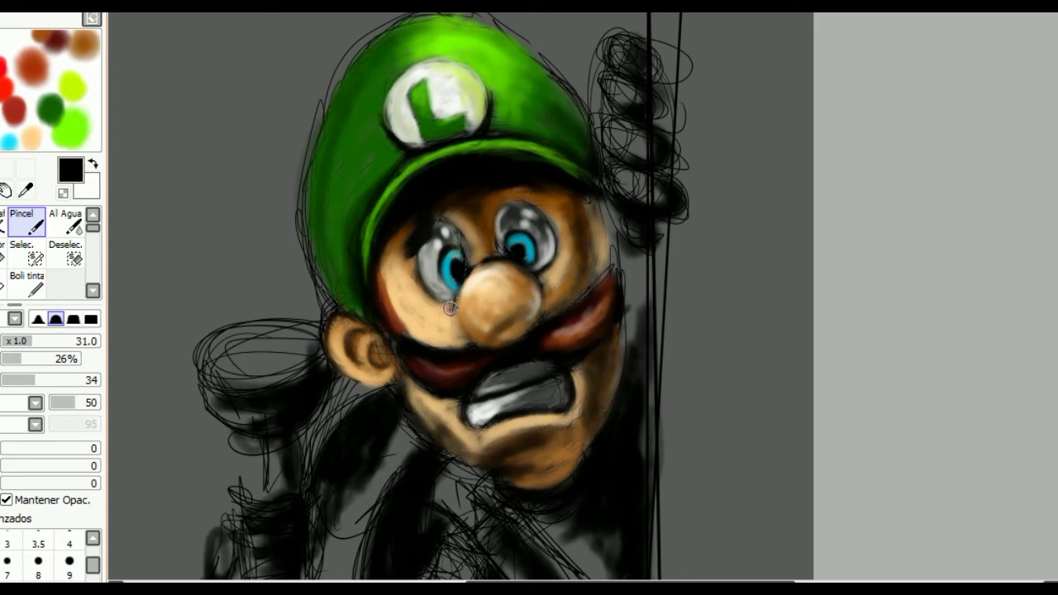
- Add small white highlights to the pupils with a 10-size brush at density 56
{"action": "scroll", "coordinate": [454, 438], "scroll_direction": "down", "scroll_amount": 2}
{"action": "left_click_drag", "start_coordinate": [496, 331], "coordinate": [467, 248]}
{"action": "left_click", "coordinate": [49, 340]}
{"action": "left_click", "coordinate": [47, 379]}
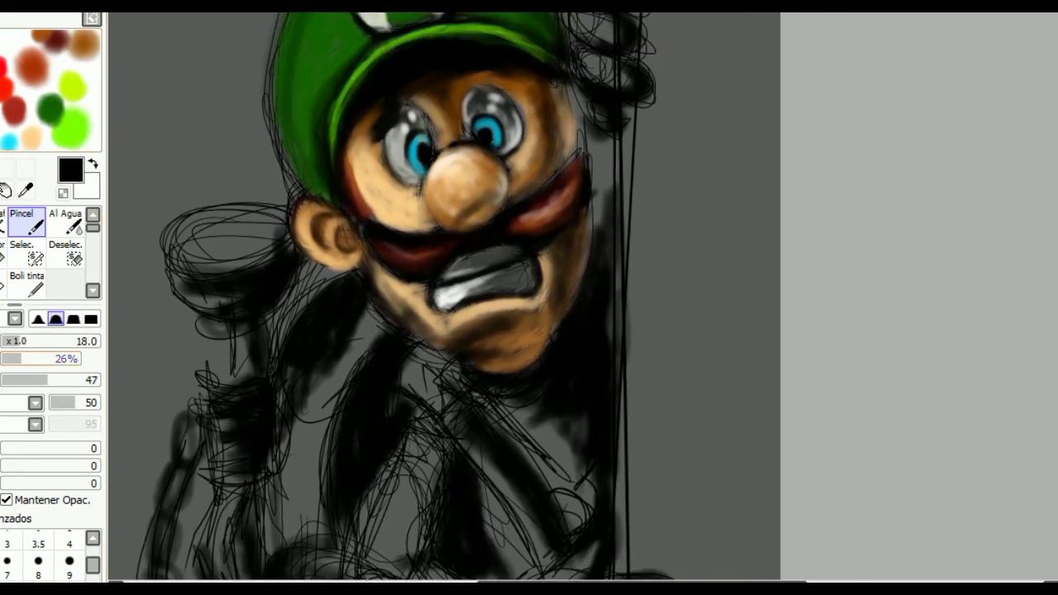
{"action": "key", "text": "x"}
{"action": "left_click", "coordinate": [56, 380]}
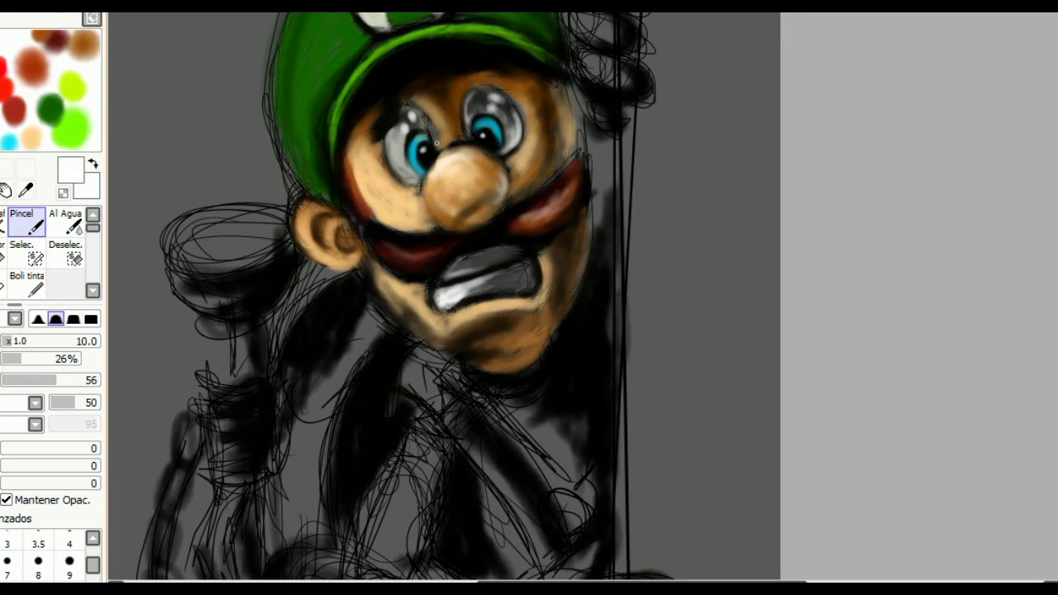
- Paint a cyan rim light along the pole-side edge of the face at brush size 24 and density 22
{"action": "left_click", "coordinate": [31, 340]}
{"action": "left_click", "coordinate": [50, 380]}
{"action": "left_click", "coordinate": [10, 139]}
{"action": "left_click", "coordinate": [26, 340]}
{"action": "left_click", "coordinate": [23, 379]}
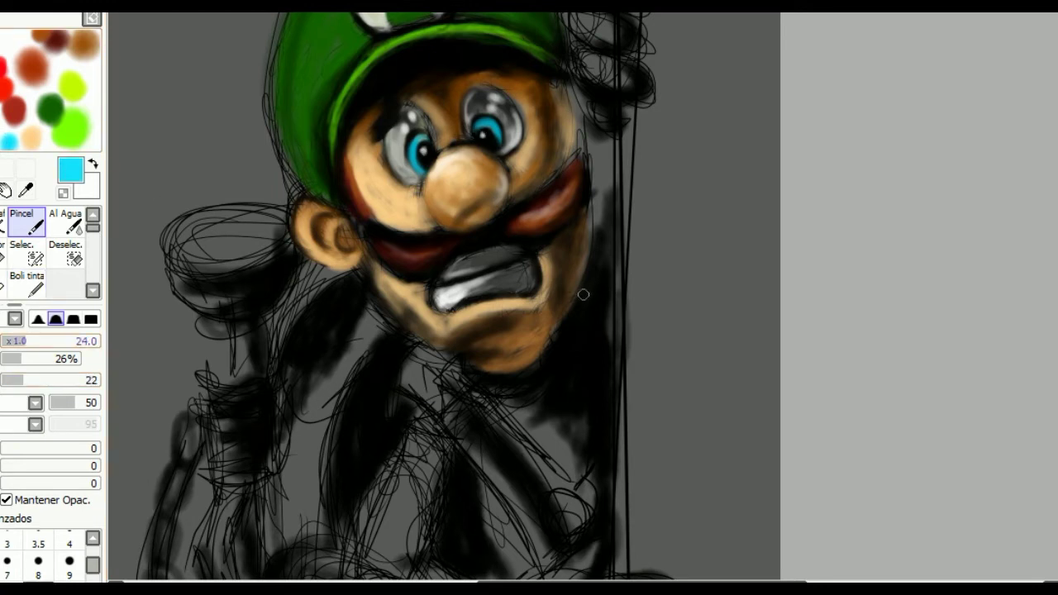
{"action": "left_click_drag", "start_coordinate": [575, 108], "coordinate": [563, 110]}
{"action": "mouse_move", "coordinate": [586, 225]}
{"action": "left_mouse_down"}
{"action": "mouse_move", "coordinate": [572, 272]}
{"action": "mouse_move", "coordinate": [584, 207]}
{"action": "left_mouse_up"}
{"action": "left_click_drag", "start_coordinate": [572, 282], "coordinate": [546, 426]}
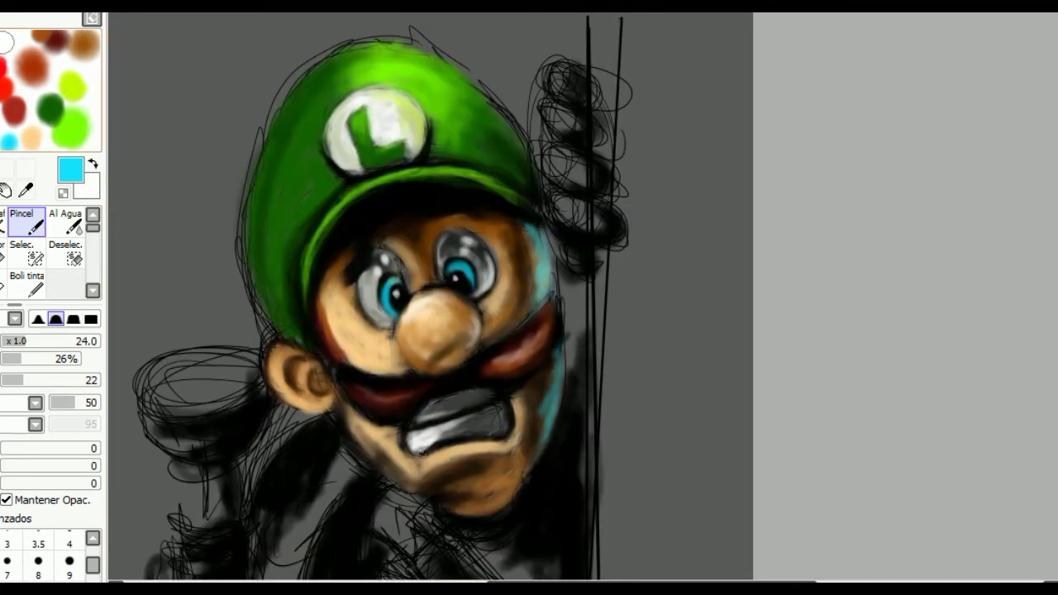
- Paint the upper hand's gloved fingers in grey, shade them in black and add white highlights
{"action": "mouse_move", "coordinate": [579, 260]}
{"action": "left_mouse_down"}
{"action": "mouse_move", "coordinate": [590, 190]}
{"action": "mouse_move", "coordinate": [584, 214]}
{"action": "mouse_move", "coordinate": [564, 211]}
{"action": "mouse_move", "coordinate": [583, 160]}
{"action": "mouse_move", "coordinate": [556, 161]}
{"action": "mouse_move", "coordinate": [595, 169]}
{"action": "mouse_move", "coordinate": [583, 125]}
{"action": "mouse_move", "coordinate": [557, 126]}
{"action": "mouse_move", "coordinate": [599, 74]}
{"action": "mouse_move", "coordinate": [569, 92]}
{"action": "mouse_move", "coordinate": [564, 73]}
{"action": "mouse_move", "coordinate": [576, 72]}
{"action": "mouse_move", "coordinate": [564, 84]}
{"action": "mouse_move", "coordinate": [582, 145]}
{"action": "left_mouse_up"}
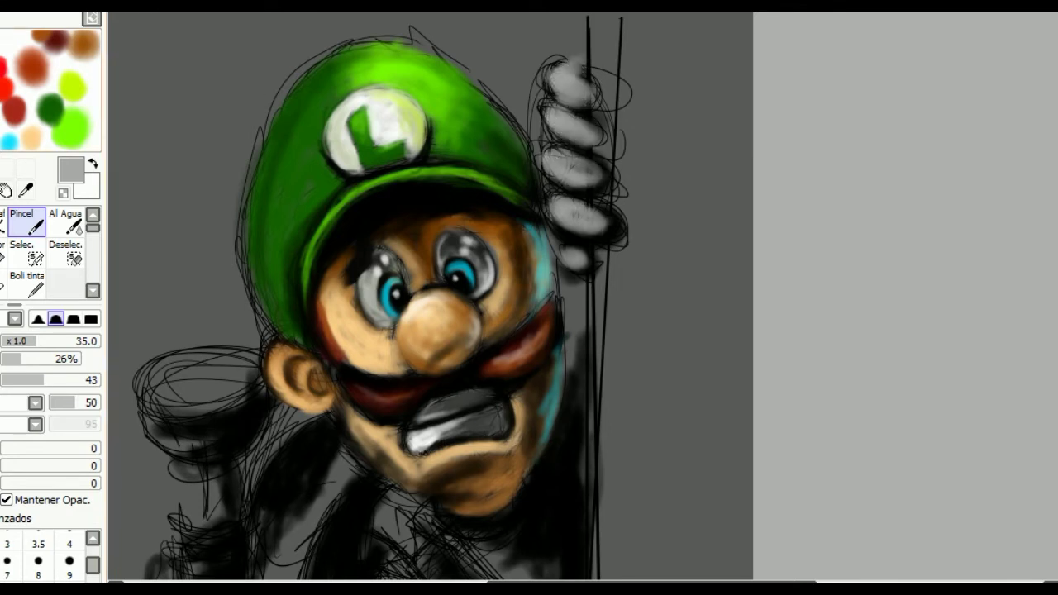
{"action": "left_click", "coordinate": [593, 219], "text": "alt"}
{"action": "mouse_move", "coordinate": [594, 219]}
{"action": "left_mouse_down"}
{"action": "mouse_move", "coordinate": [559, 261]}
{"action": "mouse_move", "coordinate": [592, 142]}
{"action": "left_mouse_up"}
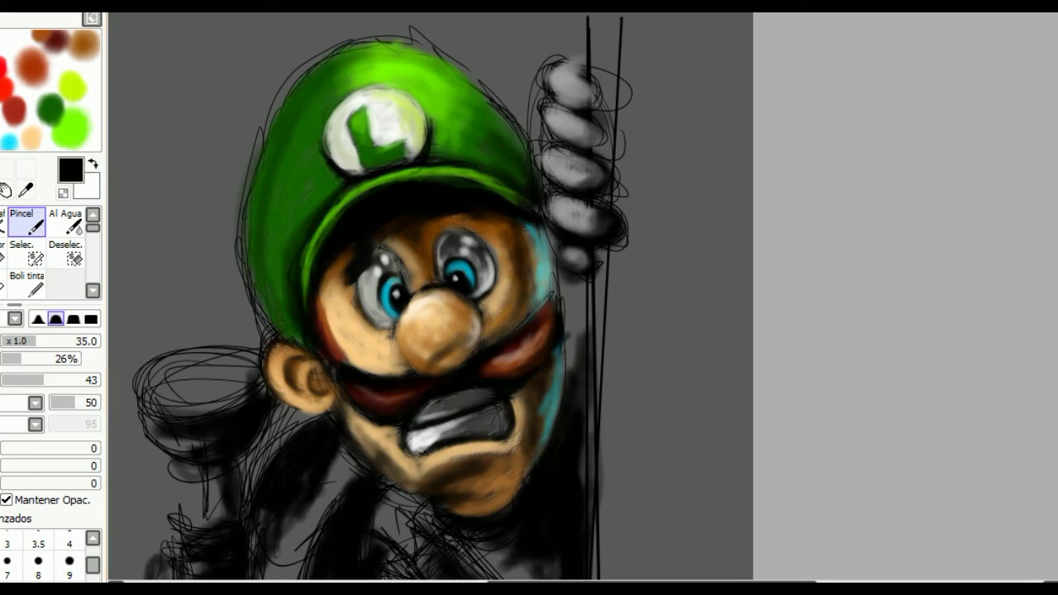
{"action": "mouse_move", "coordinate": [574, 217]}
{"action": "left_mouse_down"}
{"action": "mouse_move", "coordinate": [591, 220]}
{"action": "mouse_move", "coordinate": [578, 170]}
{"action": "mouse_move", "coordinate": [591, 91]}
{"action": "mouse_move", "coordinate": [570, 92]}
{"action": "mouse_move", "coordinate": [544, 174]}
{"action": "mouse_move", "coordinate": [533, 104]}
{"action": "mouse_move", "coordinate": [577, 47]}
{"action": "left_mouse_up"}
{"action": "left_click", "coordinate": [562, 106], "text": "alt"}
- Block in the shirt and sleeve in dark green with a 45-size brush
{"action": "scroll", "coordinate": [577, 46], "scroll_direction": "down", "scroll_amount": 5}
{"action": "left_click", "coordinate": [50, 107]}
{"action": "key", "text": "bracketright"}
{"action": "key", "text": "bracketright"}
{"action": "key", "text": "bracketright"}
{"action": "key", "text": "bracketright"}
{"action": "key", "text": "bracketright"}
{"action": "left_click_drag", "start_coordinate": [346, 453], "coordinate": [411, 329]}
{"action": "key", "text": "minus"}
{"action": "mouse_move", "coordinate": [468, 434]}
{"action": "left_mouse_down"}
{"action": "mouse_move", "coordinate": [454, 400]}
{"action": "mouse_move", "coordinate": [473, 464]}
{"action": "mouse_move", "coordinate": [438, 456]}
{"action": "mouse_move", "coordinate": [487, 492]}
{"action": "left_mouse_up"}
{"action": "mouse_move", "coordinate": [562, 372]}
{"action": "left_mouse_down"}
{"action": "mouse_move", "coordinate": [570, 413]}
{"action": "mouse_move", "coordinate": [538, 348]}
{"action": "mouse_move", "coordinate": [530, 356]}
{"action": "left_mouse_up"}
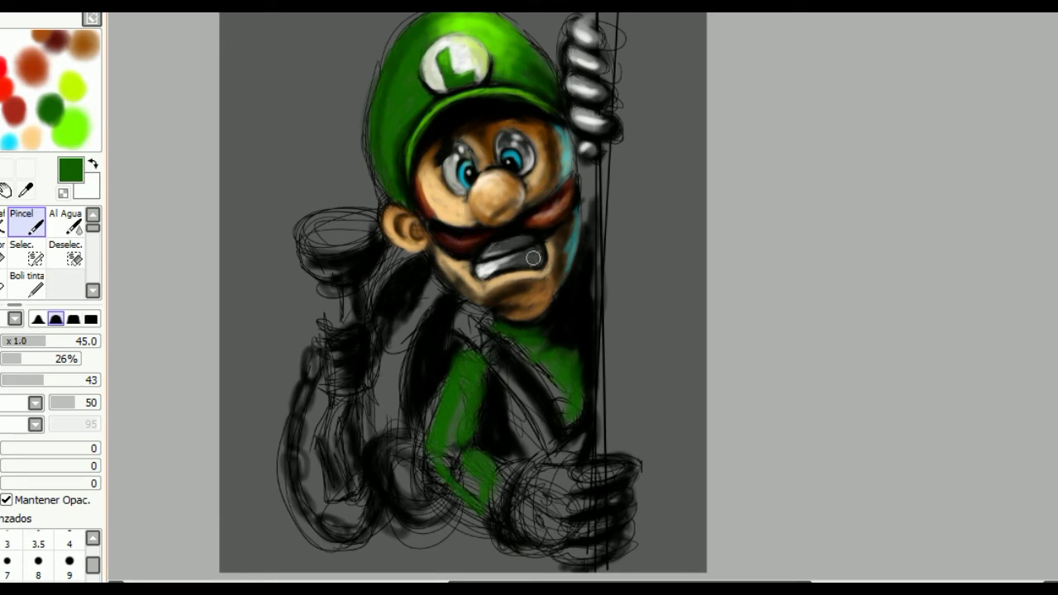
- Paint the round overalls button in yellow-green with a 36-size brush
{"action": "left_click", "coordinate": [73, 82]}
{"action": "key", "text": "bracketleft"}
{"action": "key", "text": "bracketleft"}
{"action": "left_click_drag", "start_coordinate": [570, 411], "coordinate": [572, 415]}
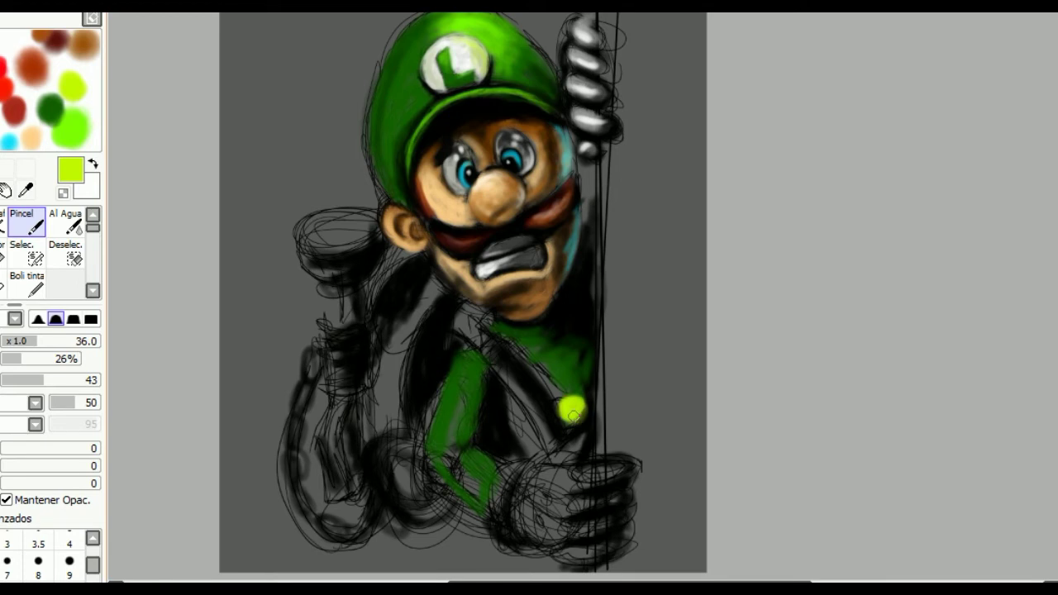
- Shade the shirt's collar and chest and build up brighter green highlights along the sleeve
{"action": "left_click", "coordinate": [591, 367], "text": "alt"}
{"action": "mouse_move", "coordinate": [500, 324]}
{"action": "left_mouse_down"}
{"action": "mouse_move", "coordinate": [562, 380]}
{"action": "mouse_move", "coordinate": [545, 368]}
{"action": "left_mouse_up"}
{"action": "key", "text": "bracketright"}
{"action": "mouse_move", "coordinate": [428, 374]}
{"action": "left_mouse_down"}
{"action": "mouse_move", "coordinate": [462, 416]}
{"action": "mouse_move", "coordinate": [444, 411]}
{"action": "mouse_move", "coordinate": [440, 425]}
{"action": "mouse_move", "coordinate": [460, 392]}
{"action": "mouse_move", "coordinate": [462, 357]}
{"action": "left_mouse_up"}
{"action": "mouse_move", "coordinate": [496, 500]}
{"action": "left_mouse_down"}
{"action": "mouse_move", "coordinate": [483, 467]}
{"action": "mouse_move", "coordinate": [450, 463]}
{"action": "mouse_move", "coordinate": [456, 388]}
{"action": "left_mouse_up"}
{"action": "left_click", "coordinate": [496, 487], "text": "alt"}
{"action": "left_click_drag", "start_coordinate": [480, 494], "coordinate": [441, 417]}
{"action": "left_click_drag", "start_coordinate": [492, 473], "coordinate": [473, 394]}
- Paint the diagonal chest strap in dark red and lighten it with orange-brown
{"action": "left_click", "coordinate": [82, 45]}
{"action": "left_click", "coordinate": [78, 40]}
{"action": "mouse_move", "coordinate": [459, 316]}
{"action": "left_mouse_down"}
{"action": "mouse_move", "coordinate": [520, 408]}
{"action": "mouse_move", "coordinate": [504, 359]}
{"action": "left_mouse_up"}
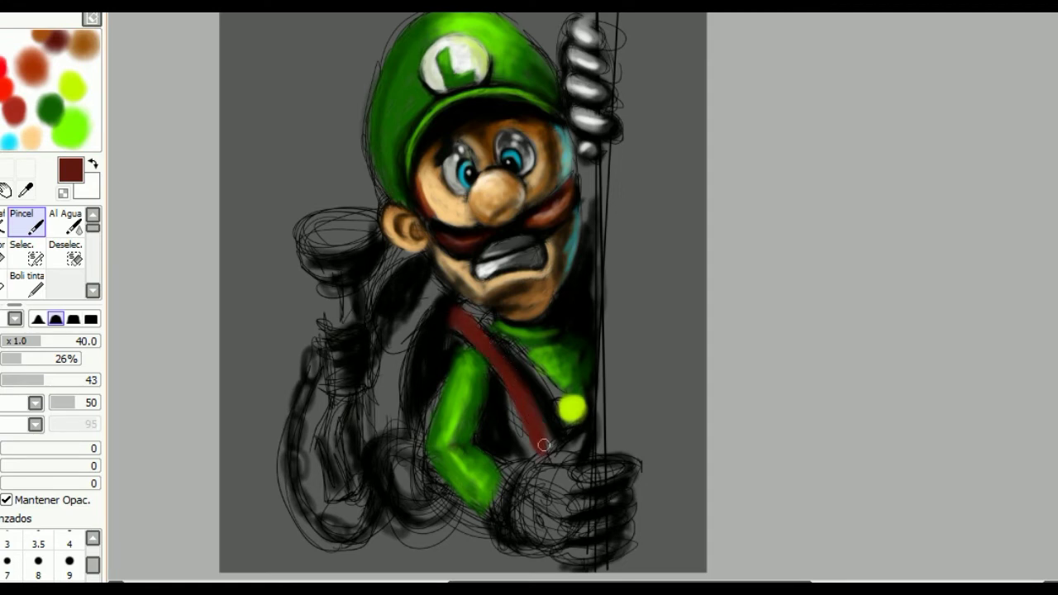
{"action": "left_click", "coordinate": [31, 66]}
{"action": "left_click_drag", "start_coordinate": [469, 329], "coordinate": [518, 396]}
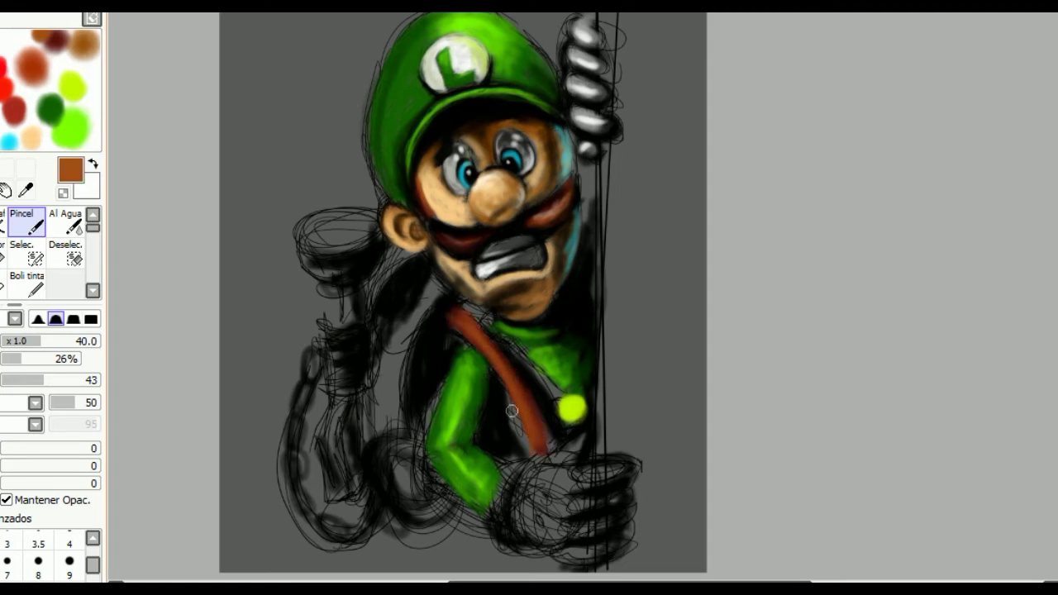
- Paint the shirt area between the sleeve and the strap in dark green with a 20-size brush
{"action": "left_click", "coordinate": [75, 125]}
{"action": "left_click", "coordinate": [49, 106]}
{"action": "key", "text": "bracketleft"}
{"action": "key", "text": "bracketleft"}
{"action": "key", "text": "bracketleft"}
{"action": "key", "text": "bracketleft"}
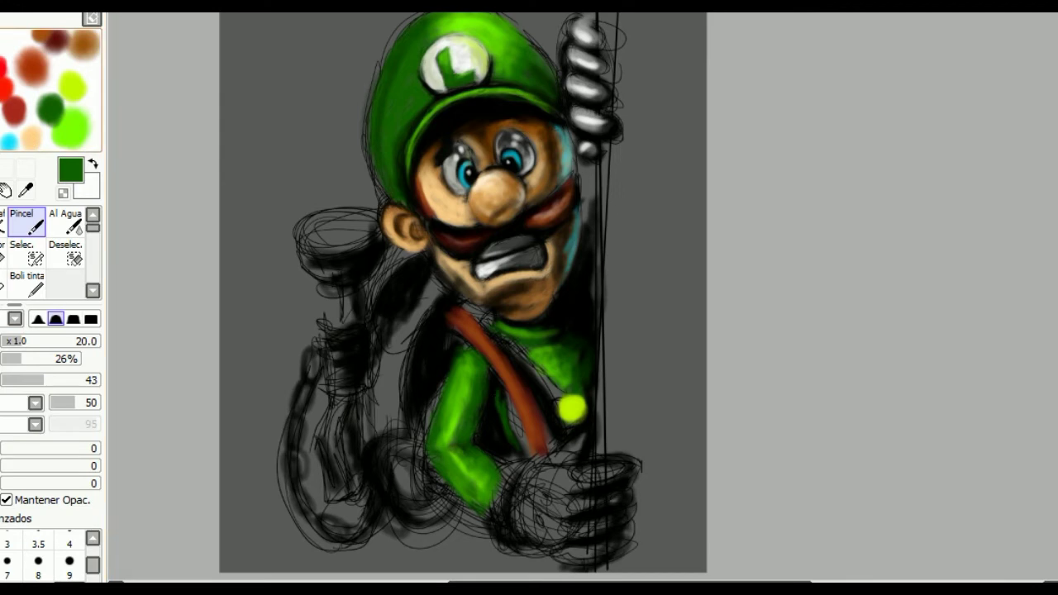
- Shade the gap between the sleeve and the strap in black with a 27-size brush
{"action": "key", "text": "d"}
{"action": "key", "text": "bracketright"}
{"action": "key", "text": "bracketright"}
{"action": "mouse_move", "coordinate": [497, 405]}
{"action": "left_mouse_down"}
{"action": "mouse_move", "coordinate": [521, 446]}
{"action": "mouse_move", "coordinate": [490, 412]}
{"action": "left_mouse_up"}
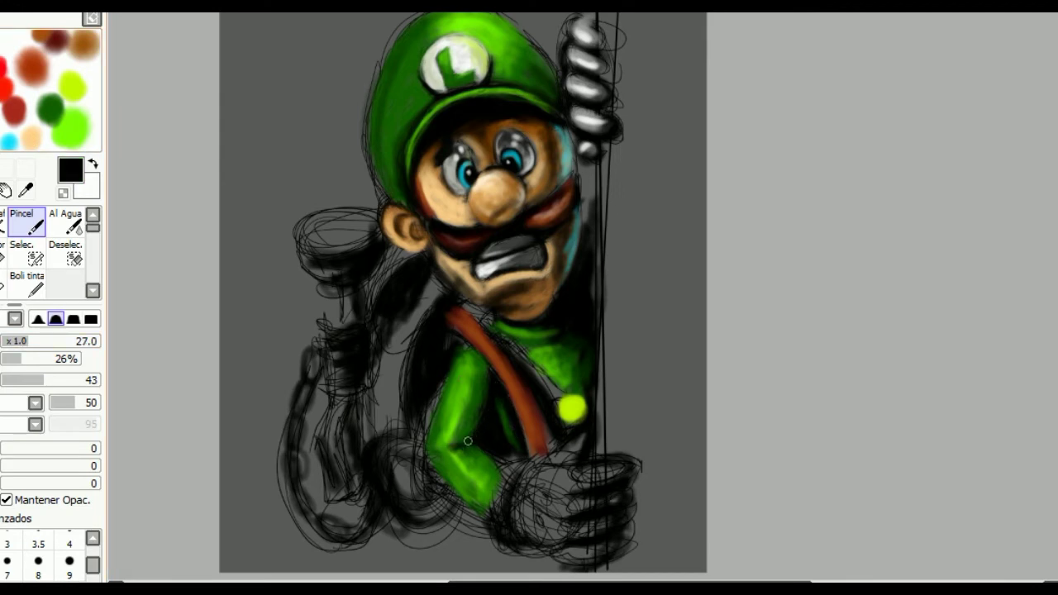
- Add soft white highlights to the upper sleeve at brush size 38 and density 22
{"action": "left_click", "coordinate": [51, 66]}
{"action": "left_click", "coordinate": [37, 341]}
{"action": "left_click", "coordinate": [24, 379]}
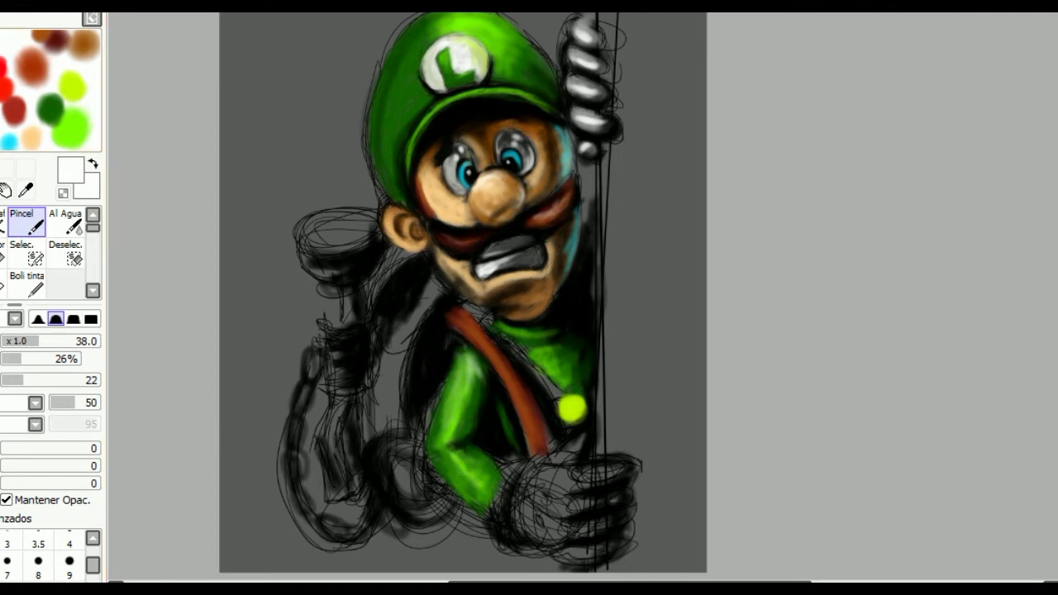
- Paint the overalls strap in blue with a lighter blue highlight and shade around the button in black at density 37
{"action": "key", "text": "d"}
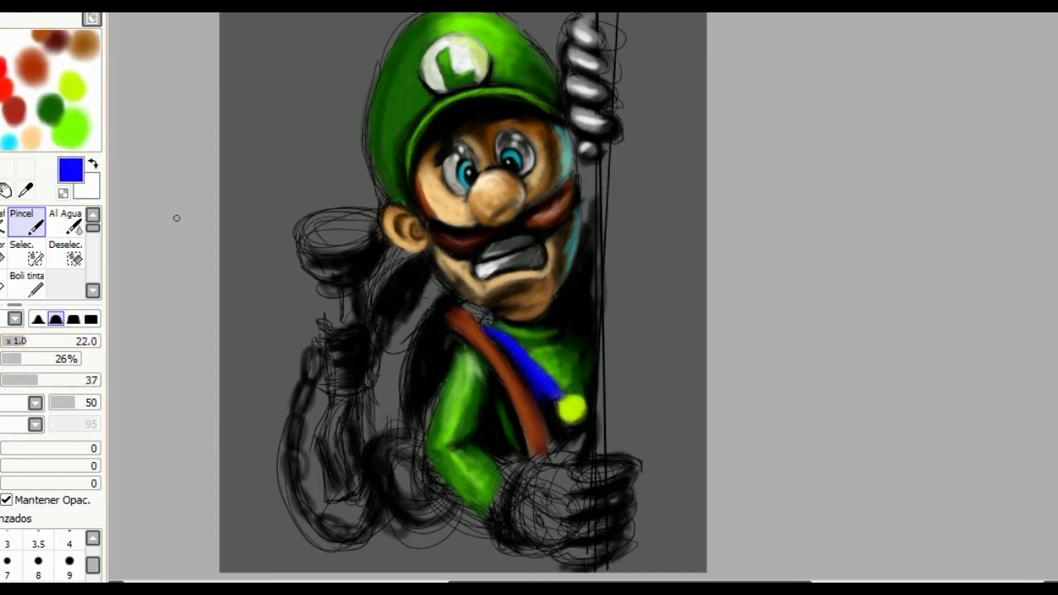
{"action": "key", "text": "d"}
{"action": "key", "text": "d"}
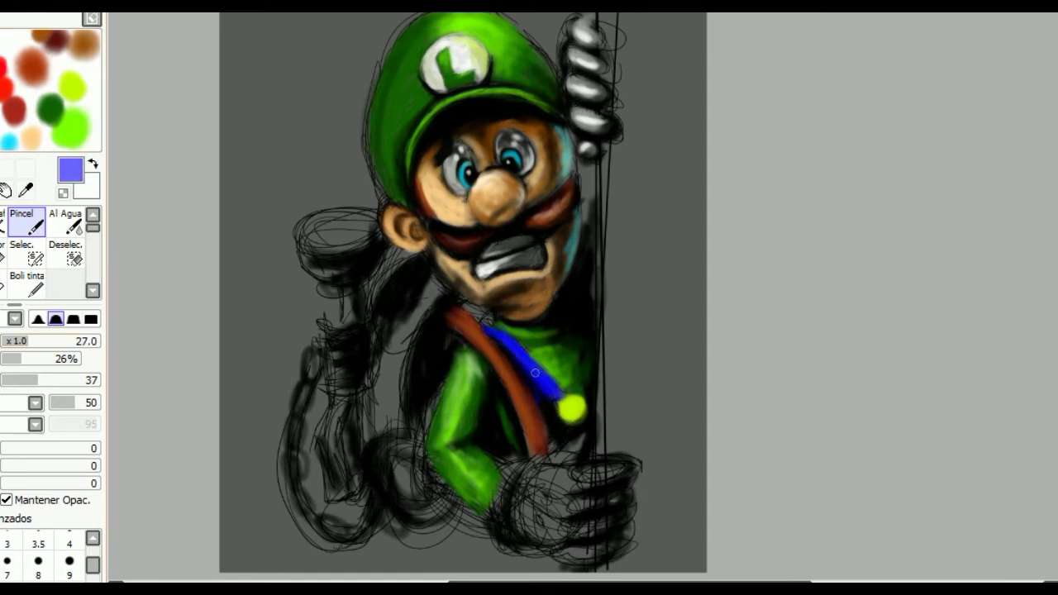
{"action": "key", "text": "d"}
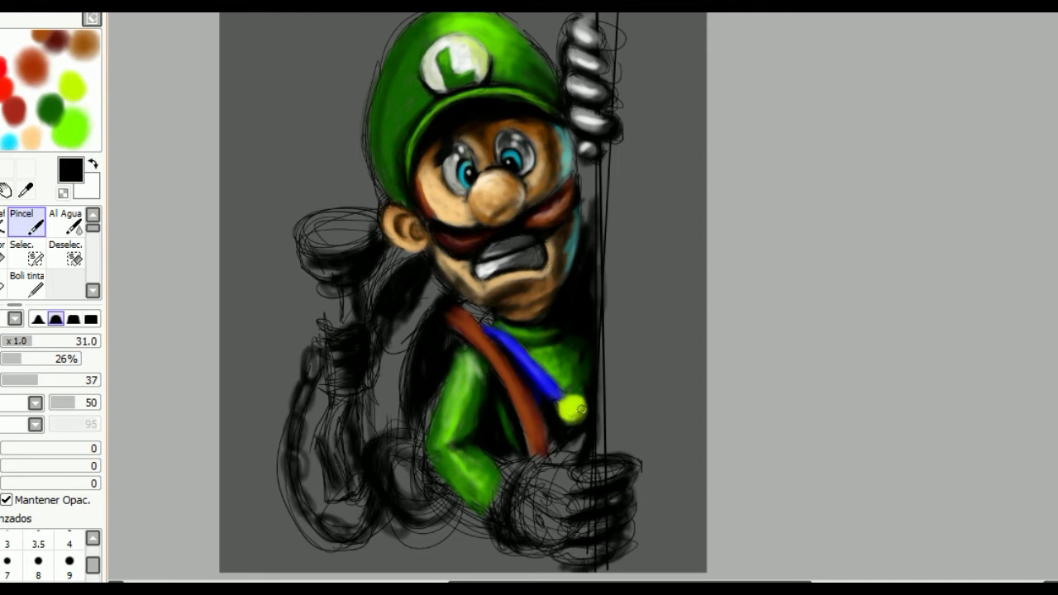
- Highlight the yellow overalls button in white and paint the backpack's outer stripe in bright red
{"action": "key", "text": "e"}
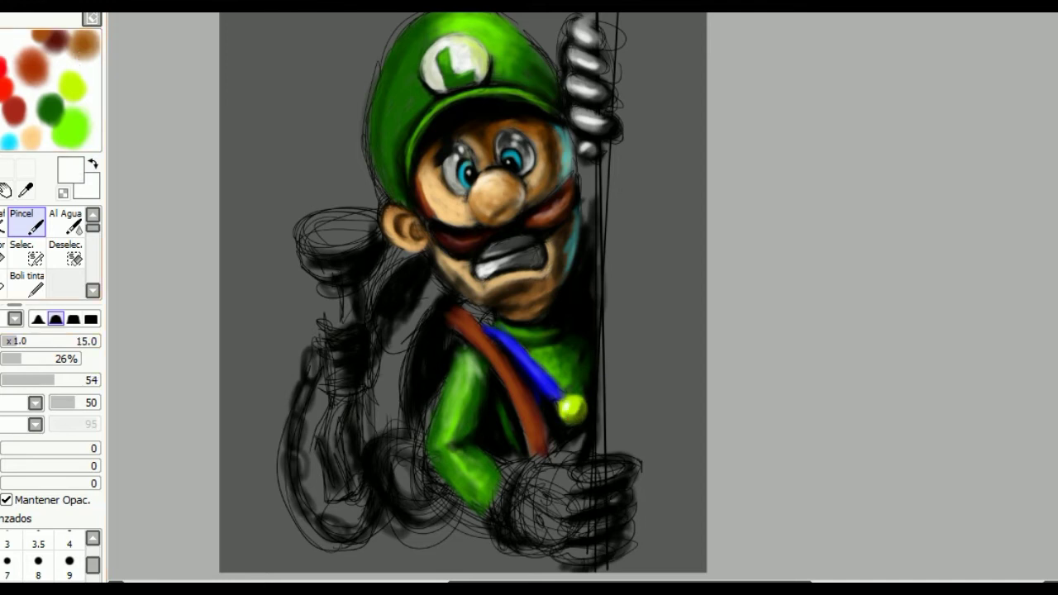
{"action": "left_click", "coordinate": [8, 87]}
{"action": "left_click_drag", "start_coordinate": [33, 340], "coordinate": [52, 340]}
{"action": "left_click_drag", "start_coordinate": [390, 380], "coordinate": [434, 285]}
{"action": "mouse_move", "coordinate": [394, 335]}
{"action": "left_mouse_down"}
{"action": "mouse_move", "coordinate": [381, 393]}
{"action": "mouse_move", "coordinate": [396, 351]}
{"action": "left_mouse_up"}
{"action": "mouse_move", "coordinate": [418, 285]}
{"action": "left_mouse_down"}
{"action": "mouse_move", "coordinate": [398, 347]}
{"action": "mouse_move", "coordinate": [411, 281]}
{"action": "left_mouse_up"}
{"action": "left_click_drag", "start_coordinate": [47, 341], "coordinate": [18, 341]}
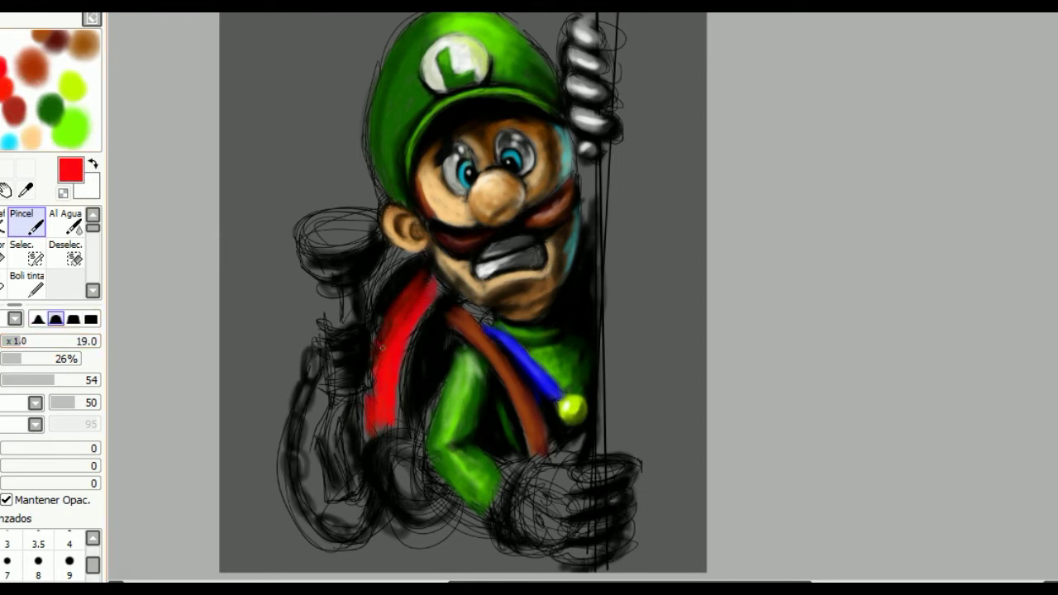
- Shade the red backpack stripe with a dark red
{"action": "scroll", "coordinate": [17, 99], "scroll_direction": "up", "scroll_amount": 3}
{"action": "left_click", "coordinate": [16, 87]}
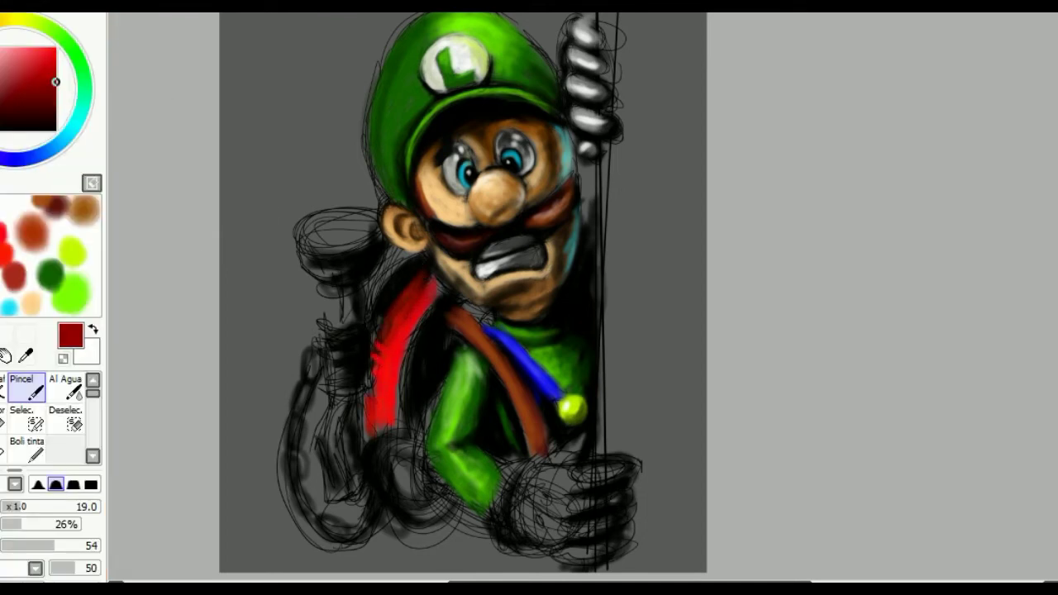
{"action": "scroll", "coordinate": [5, 103], "scroll_direction": "down", "scroll_amount": 3}
{"action": "left_click_drag", "start_coordinate": [18, 340], "coordinate": [43, 340]}
{"action": "mouse_move", "coordinate": [427, 311]}
{"action": "left_mouse_down"}
{"action": "mouse_move", "coordinate": [432, 284]}
{"action": "mouse_move", "coordinate": [409, 300]}
{"action": "mouse_move", "coordinate": [390, 355]}
{"action": "left_mouse_up"}
- Shade the upper edge of the red stripe in black at size 42 and paint a grey stripe beside it
{"action": "left_click", "coordinate": [584, 295], "text": "alt"}
{"action": "left_click_drag", "start_coordinate": [43, 341], "coordinate": [67, 341]}
{"action": "mouse_move", "coordinate": [417, 276]}
{"action": "left_mouse_down"}
{"action": "mouse_move", "coordinate": [366, 385]}
{"action": "mouse_move", "coordinate": [373, 347]}
{"action": "mouse_move", "coordinate": [429, 327]}
{"action": "left_mouse_up"}
{"action": "left_click", "coordinate": [581, 293], "text": "alt"}
{"action": "left_click_drag", "start_coordinate": [67, 341], "coordinate": [43, 341]}
{"action": "scroll", "coordinate": [560, 380], "scroll_direction": "up", "scroll_amount": 2}
{"action": "mouse_move", "coordinate": [319, 455]}
{"action": "left_mouse_down"}
{"action": "mouse_move", "coordinate": [350, 288]}
{"action": "mouse_move", "coordinate": [350, 314]}
{"action": "mouse_move", "coordinate": [389, 240]}
{"action": "left_mouse_up"}
{"action": "left_click", "coordinate": [394, 314], "text": "alt"}
{"action": "mouse_move", "coordinate": [394, 314]}
{"action": "left_mouse_down"}
{"action": "mouse_move", "coordinate": [437, 272]}
{"action": "mouse_move", "coordinate": [468, 312]}
{"action": "mouse_move", "coordinate": [391, 244]}
{"action": "mouse_move", "coordinate": [333, 370]}
{"action": "left_mouse_up"}
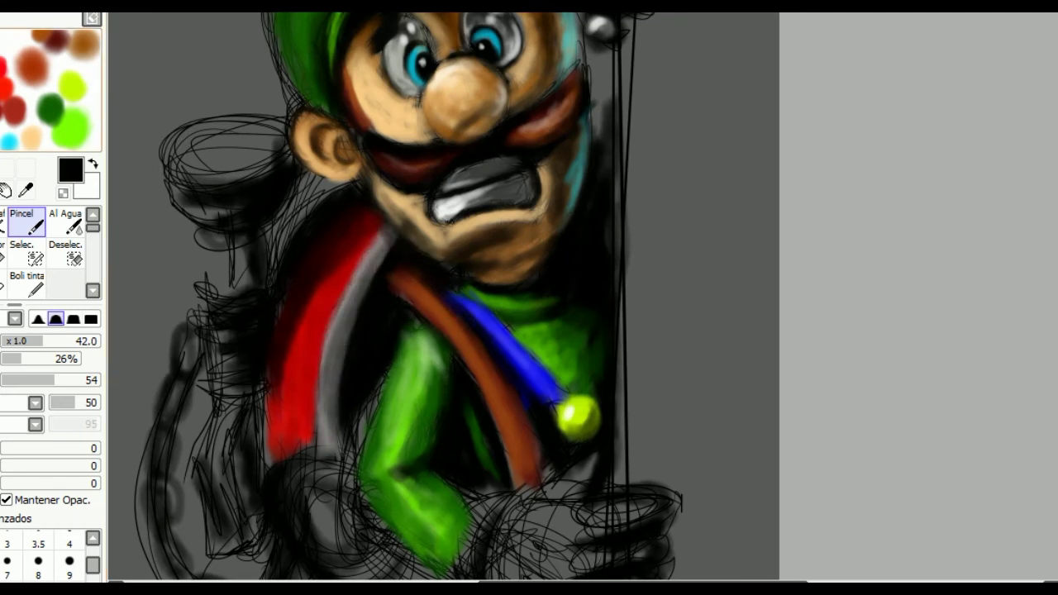
- Add white highlights along the backpack's grey stripe at brush size 21 and shade its inner edge in black
{"action": "left_click", "coordinate": [334, 370], "text": "alt"}
{"action": "left_click_drag", "start_coordinate": [43, 340], "coordinate": [22, 340]}
{"action": "mouse_move", "coordinate": [387, 238]}
{"action": "left_mouse_down"}
{"action": "mouse_move", "coordinate": [350, 335]}
{"action": "mouse_move", "coordinate": [364, 275]}
{"action": "mouse_move", "coordinate": [343, 385]}
{"action": "left_mouse_up"}
{"action": "left_click_drag", "start_coordinate": [368, 272], "coordinate": [341, 438]}
{"action": "left_click_drag", "start_coordinate": [364, 289], "coordinate": [345, 396]}
{"action": "left_click_drag", "start_coordinate": [360, 324], "coordinate": [347, 437]}
{"action": "left_click", "coordinate": [363, 429], "text": "alt"}
{"action": "left_click_drag", "start_coordinate": [382, 377], "coordinate": [353, 459]}
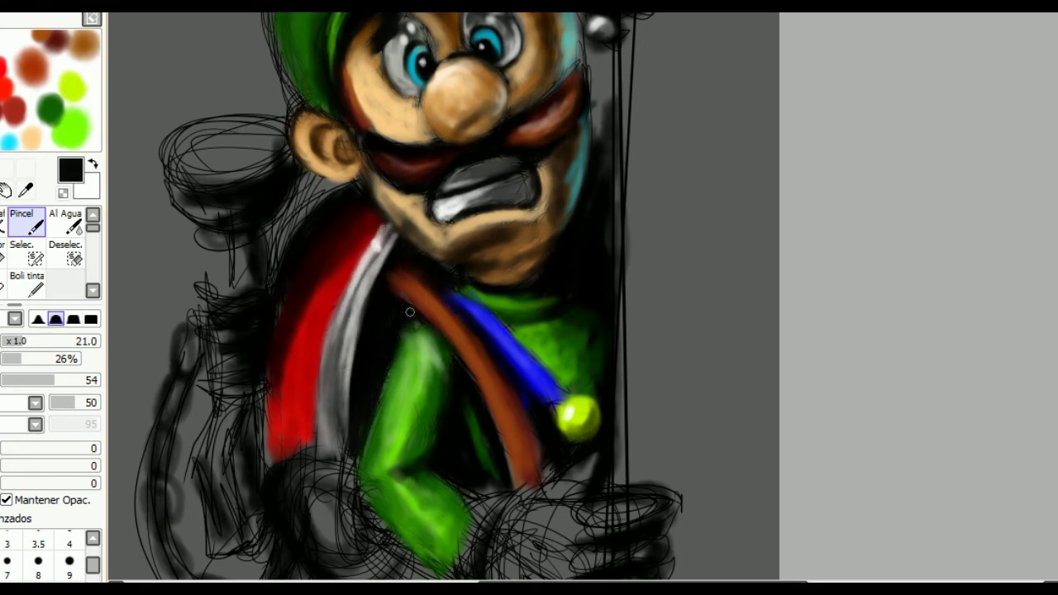
- Paint the round disc below the backpack with a bright purple centre and a dark purple rim at size 36
{"action": "scroll", "coordinate": [399, 301], "scroll_direction": "down", "scroll_amount": 5}
{"action": "mouse_move", "coordinate": [311, 395]}
{"action": "left_mouse_down"}
{"action": "mouse_move", "coordinate": [325, 425]}
{"action": "mouse_move", "coordinate": [385, 449]}
{"action": "mouse_move", "coordinate": [344, 380]}
{"action": "mouse_move", "coordinate": [297, 370]}
{"action": "mouse_move", "coordinate": [362, 356]}
{"action": "left_mouse_up"}
{"action": "left_click", "coordinate": [338, 347], "text": "alt"}
{"action": "left_click", "coordinate": [306, 363], "text": "alt"}
{"action": "mouse_move", "coordinate": [329, 392]}
{"action": "left_mouse_down"}
{"action": "mouse_move", "coordinate": [324, 404]}
{"action": "mouse_move", "coordinate": [366, 385]}
{"action": "mouse_move", "coordinate": [376, 414]}
{"action": "left_mouse_up"}
{"action": "left_click", "coordinate": [398, 448], "text": "alt"}
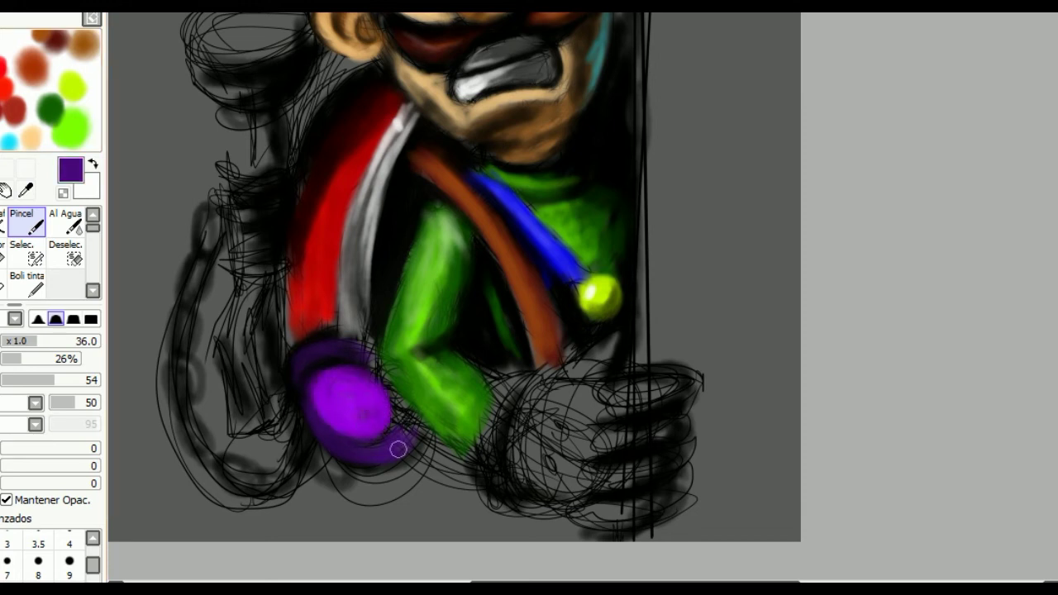
- Outline the disc's centre and outer edge in black with a 21-size brush
{"action": "left_click", "coordinate": [400, 425], "text": "alt"}
{"action": "key", "text": "bracketleft"}
{"action": "mouse_move", "coordinate": [385, 376]}
{"action": "left_mouse_down"}
{"action": "mouse_move", "coordinate": [410, 426]}
{"action": "mouse_move", "coordinate": [401, 462]}
{"action": "left_mouse_up"}
{"action": "left_click_drag", "start_coordinate": [310, 381], "coordinate": [351, 409]}
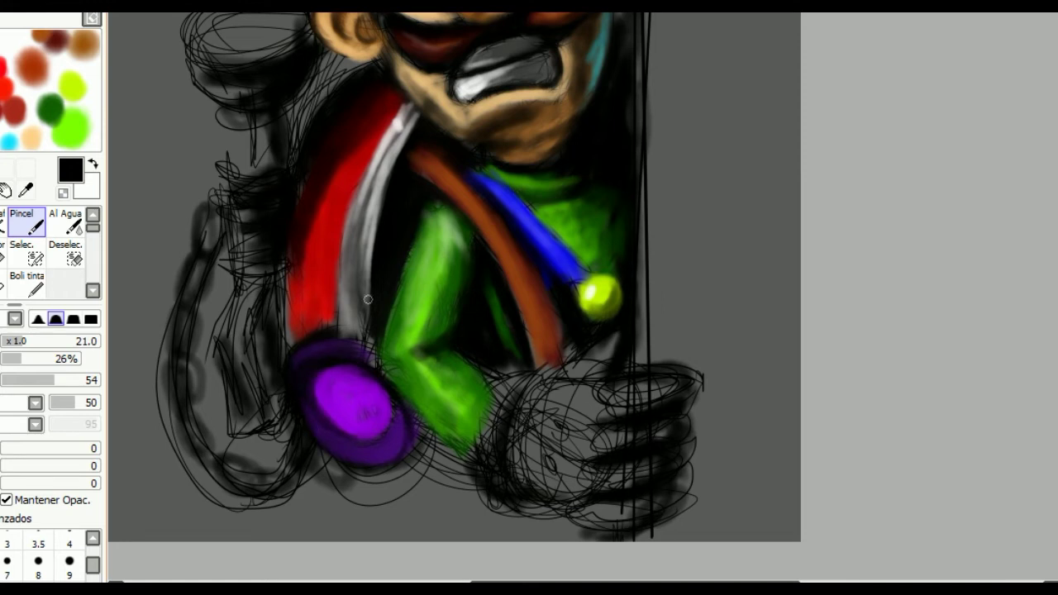
- Add light grey highlights around the rim of the purple disc
{"action": "left_click", "coordinate": [173, 226], "text": "alt"}
{"action": "left_click_drag", "start_coordinate": [322, 443], "coordinate": [395, 461]}
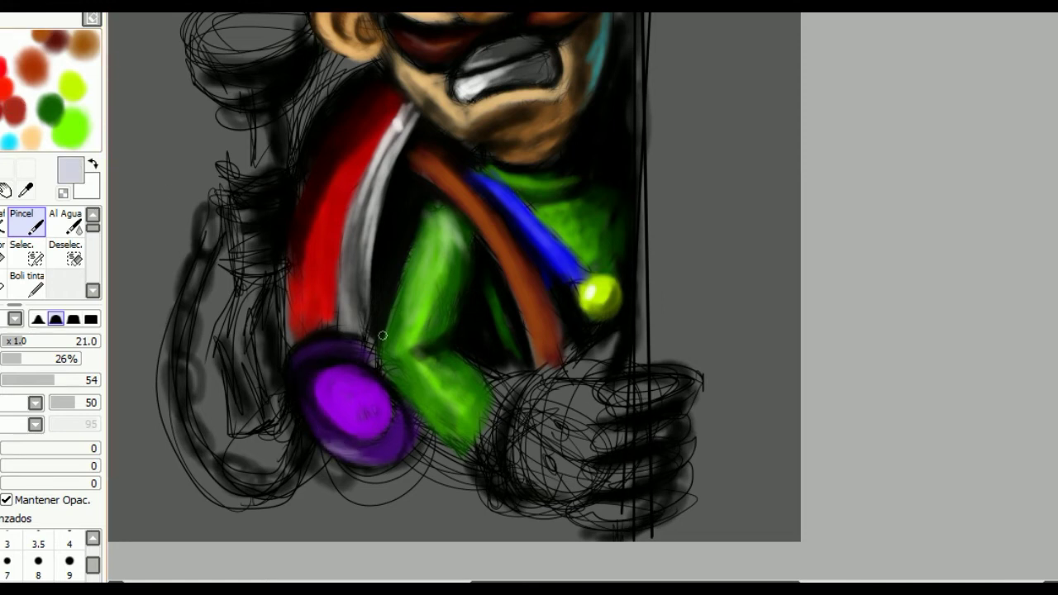
{"action": "left_click_drag", "start_coordinate": [324, 438], "coordinate": [374, 463]}
{"action": "mouse_move", "coordinate": [303, 370]}
{"action": "left_mouse_down"}
{"action": "mouse_move", "coordinate": [299, 400]}
{"action": "mouse_move", "coordinate": [317, 429]}
{"action": "left_mouse_up"}
{"action": "mouse_move", "coordinate": [374, 366]}
{"action": "left_mouse_down"}
{"action": "mouse_move", "coordinate": [338, 352]}
{"action": "mouse_move", "coordinate": [369, 363]}
{"action": "left_mouse_up"}
{"action": "left_click", "coordinate": [360, 351], "text": "alt"}
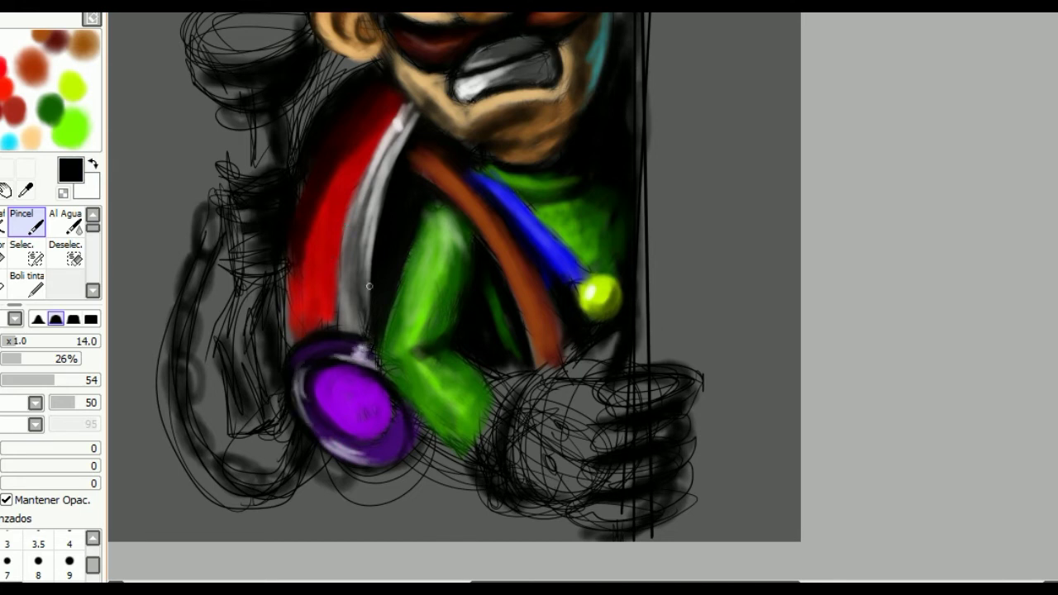
- Deepen the shading along the edges of the red and grey backpack stripes
{"action": "left_click_drag", "start_coordinate": [343, 240], "coordinate": [347, 331]}
{"action": "left_click_drag", "start_coordinate": [351, 213], "coordinate": [343, 334]}
{"action": "left_click_drag", "start_coordinate": [339, 277], "coordinate": [327, 329]}
{"action": "mouse_move", "coordinate": [352, 207]}
{"action": "left_mouse_down"}
{"action": "mouse_move", "coordinate": [310, 335]}
{"action": "mouse_move", "coordinate": [297, 268]}
{"action": "left_mouse_up"}
{"action": "mouse_move", "coordinate": [304, 317]}
{"action": "left_mouse_down"}
{"action": "mouse_move", "coordinate": [302, 251]}
{"action": "mouse_move", "coordinate": [295, 339]}
{"action": "left_mouse_up"}
{"action": "left_click_drag", "start_coordinate": [301, 259], "coordinate": [296, 339]}
{"action": "left_click_drag", "start_coordinate": [294, 281], "coordinate": [289, 360]}
{"action": "mouse_move", "coordinate": [327, 438]}
{"action": "left_mouse_down"}
{"action": "mouse_move", "coordinate": [409, 405]}
{"action": "mouse_move", "coordinate": [395, 410]}
{"action": "left_mouse_up"}
{"action": "left_click_drag", "start_coordinate": [401, 108], "coordinate": [364, 175]}
- Paint the bowl of the upright flashlight in purple and its round lens in grey tones
{"action": "scroll", "coordinate": [309, 249], "scroll_direction": "up", "scroll_amount": 2}
{"action": "left_click", "coordinate": [356, 405], "text": "alt"}
{"action": "left_click_drag", "start_coordinate": [178, 110], "coordinate": [233, 168]}
{"action": "left_click", "coordinate": [206, 157], "text": "alt"}
{"action": "key", "text": "bracketright"}
{"action": "key", "text": "bracketright"}
{"action": "mouse_move", "coordinate": [199, 124]}
{"action": "left_mouse_down"}
{"action": "mouse_move", "coordinate": [264, 157]}
{"action": "mouse_move", "coordinate": [289, 133]}
{"action": "left_mouse_up"}
{"action": "left_click_drag", "start_coordinate": [186, 108], "coordinate": [293, 103]}
{"action": "left_click", "coordinate": [163, 95], "text": "alt"}
{"action": "mouse_move", "coordinate": [238, 81]}
{"action": "left_mouse_down"}
{"action": "mouse_move", "coordinate": [281, 100]}
{"action": "mouse_move", "coordinate": [247, 87]}
{"action": "mouse_move", "coordinate": [277, 86]}
{"action": "mouse_move", "coordinate": [248, 99]}
{"action": "mouse_move", "coordinate": [207, 83]}
{"action": "mouse_move", "coordinate": [198, 94]}
{"action": "mouse_move", "coordinate": [281, 120]}
{"action": "mouse_move", "coordinate": [178, 120]}
{"action": "mouse_move", "coordinate": [231, 137]}
{"action": "mouse_move", "coordinate": [276, 86]}
{"action": "mouse_move", "coordinate": [198, 93]}
{"action": "mouse_move", "coordinate": [285, 91]}
{"action": "mouse_move", "coordinate": [194, 99]}
{"action": "mouse_move", "coordinate": [248, 67]}
{"action": "left_mouse_up"}
- Add white highlights to the centre and rings of the flashlight lens at brush size 13
{"action": "left_click", "coordinate": [628, 314], "text": "alt"}
{"action": "key", "text": "bracketleft"}
{"action": "key", "text": "bracketleft"}
{"action": "left_click", "coordinate": [238, 85], "text": "alt"}
{"action": "key", "text": "bracketleft"}
{"action": "mouse_move", "coordinate": [178, 97]}
{"action": "left_mouse_down"}
{"action": "mouse_move", "coordinate": [248, 114]}
{"action": "mouse_move", "coordinate": [208, 89]}
{"action": "mouse_move", "coordinate": [281, 76]}
{"action": "mouse_move", "coordinate": [224, 86]}
{"action": "mouse_move", "coordinate": [231, 104]}
{"action": "left_mouse_up"}
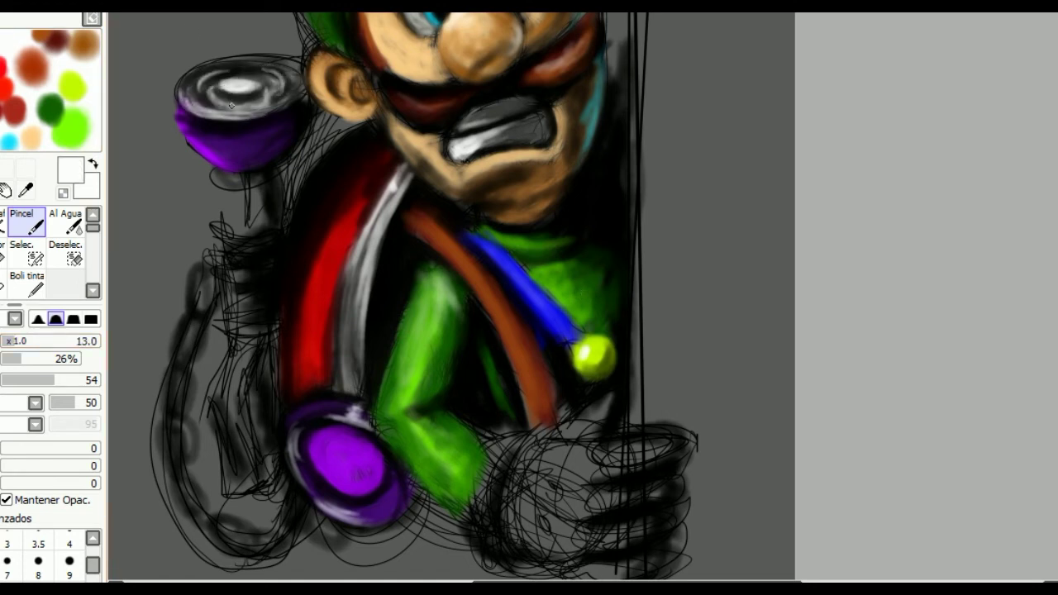
{"action": "left_click_drag", "start_coordinate": [296, 83], "coordinate": [248, 114]}
- Add a purple reflection to the flashlight lens and white highlights to the purple bowl's upper edge
{"action": "left_click", "coordinate": [248, 137], "text": "alt"}
{"action": "left_click", "coordinate": [251, 90], "text": "alt"}
{"action": "left_click", "coordinate": [273, 86], "text": "alt"}
{"action": "key", "text": "bracketright"}
{"action": "left_click", "coordinate": [264, 116], "text": "alt"}
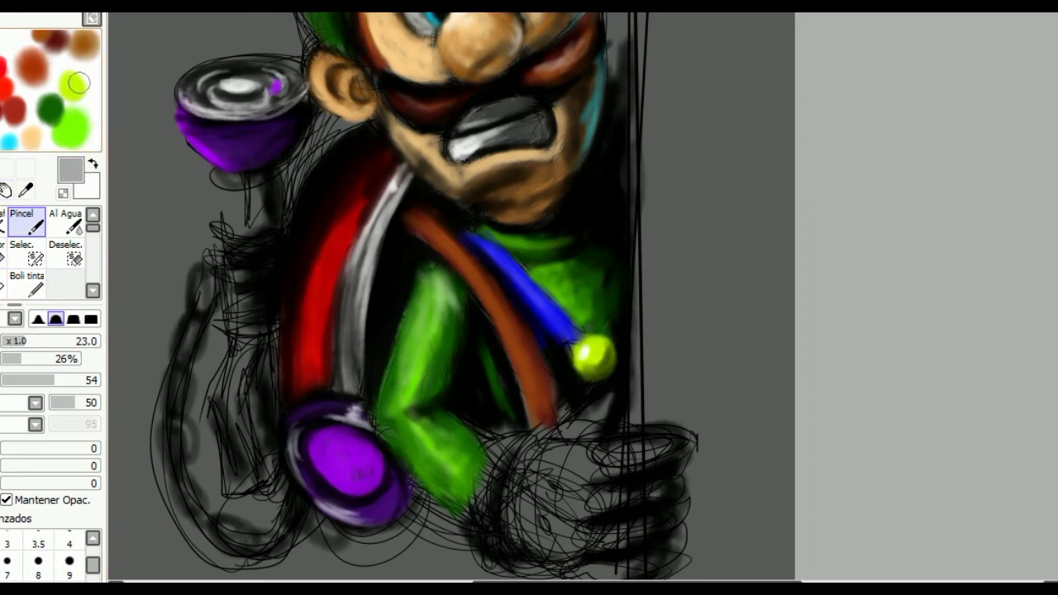
{"action": "left_click", "coordinate": [288, 98], "text": "alt"}
{"action": "key", "text": "bracketleft"}
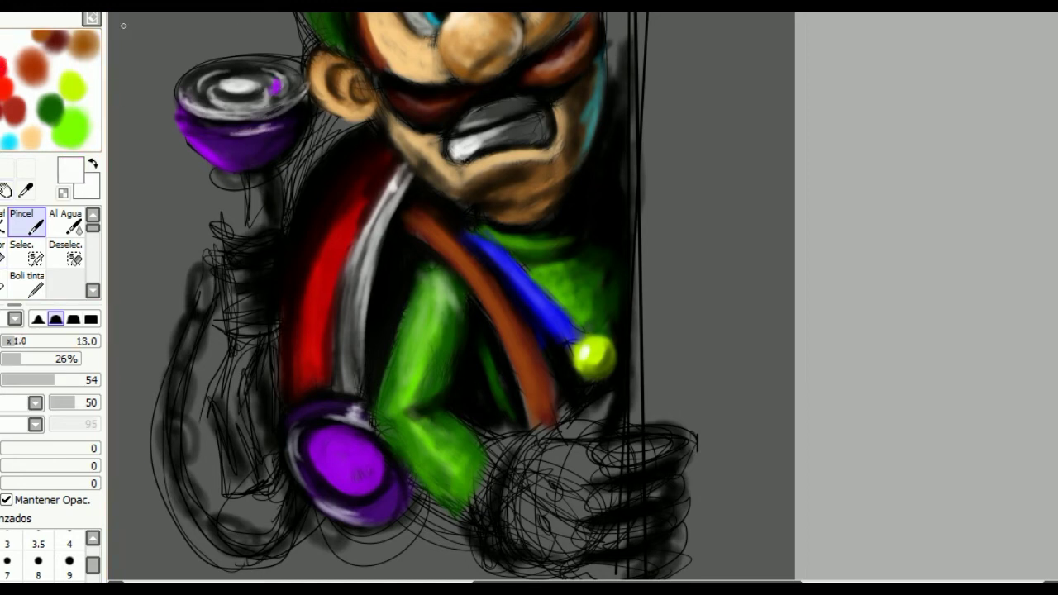
{"action": "left_click", "coordinate": [195, 124], "text": "alt"}
{"action": "left_click", "coordinate": [221, 163], "text": "alt"}
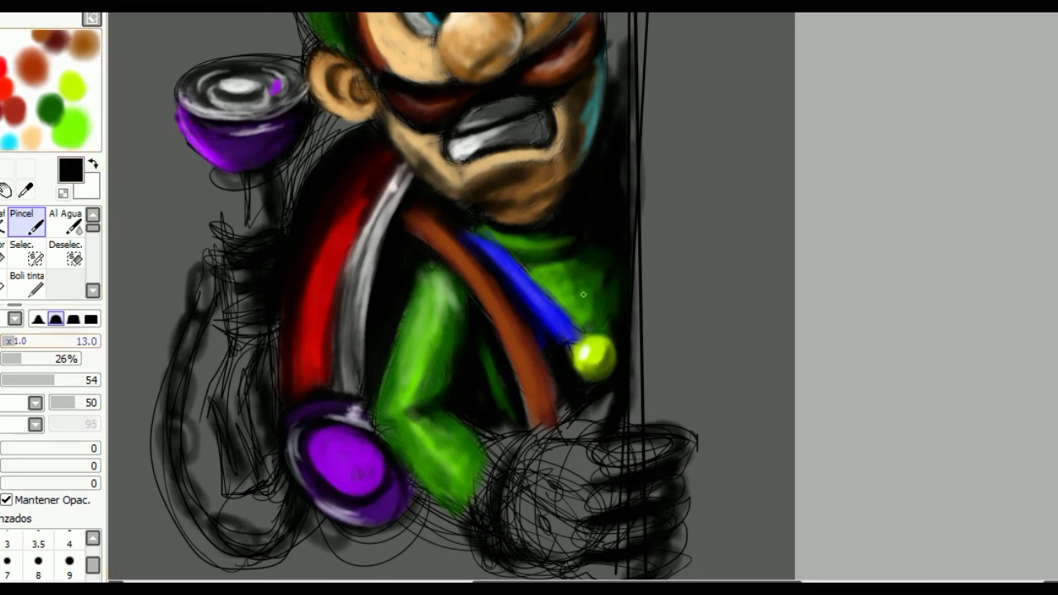
- Shade the lower part of the flashlight bowl and paint its neck in bright purple and black
{"action": "key", "text": "bracketright"}
{"action": "key", "text": "bracketright"}
{"action": "mouse_move", "coordinate": [273, 175]}
{"action": "left_mouse_down"}
{"action": "mouse_move", "coordinate": [269, 223]}
{"action": "mouse_move", "coordinate": [253, 180]}
{"action": "left_mouse_up"}
{"action": "left_click", "coordinate": [197, 91], "text": "alt"}
{"action": "key", "text": "bracketleft"}
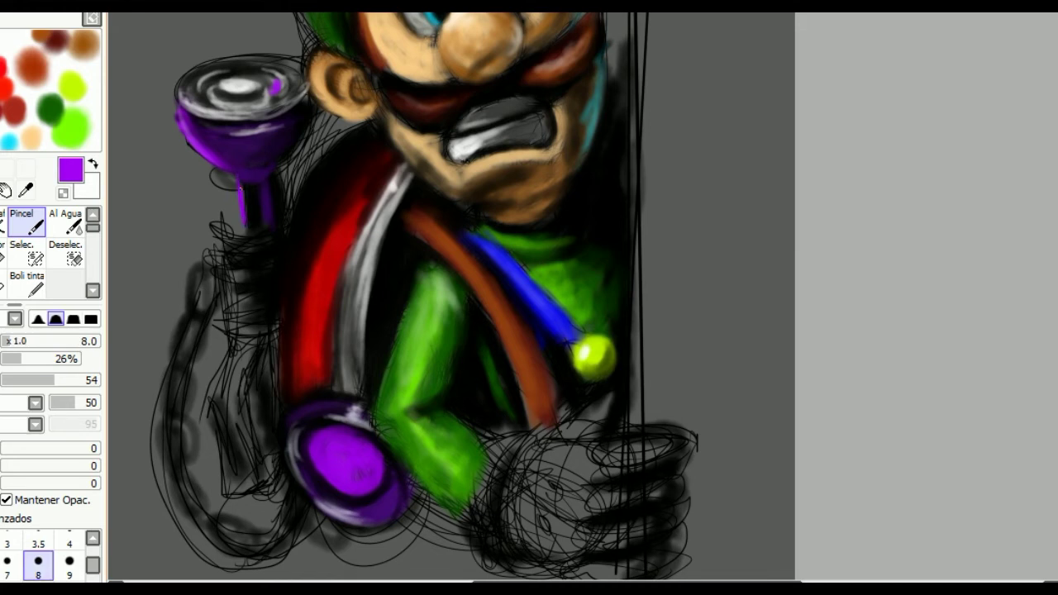
- Add soft white and bright purple highlights to the flashlight's neck and bowl at size 19 and density 29
{"action": "key", "text": "e"}
{"action": "left_click_drag", "start_coordinate": [265, 194], "coordinate": [266, 223]}
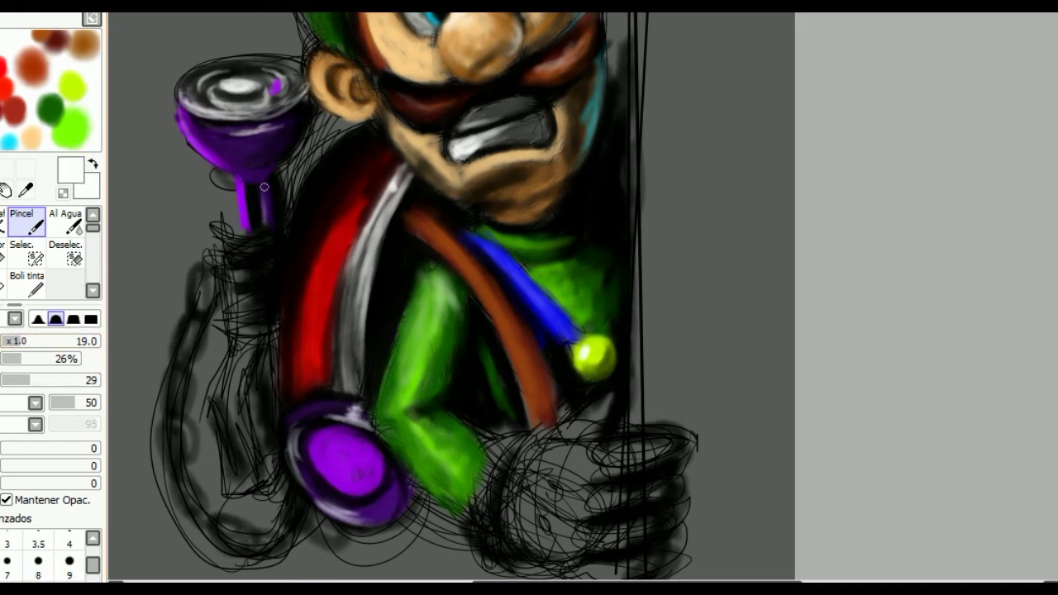
{"action": "left_click", "coordinate": [269, 142], "text": "alt"}
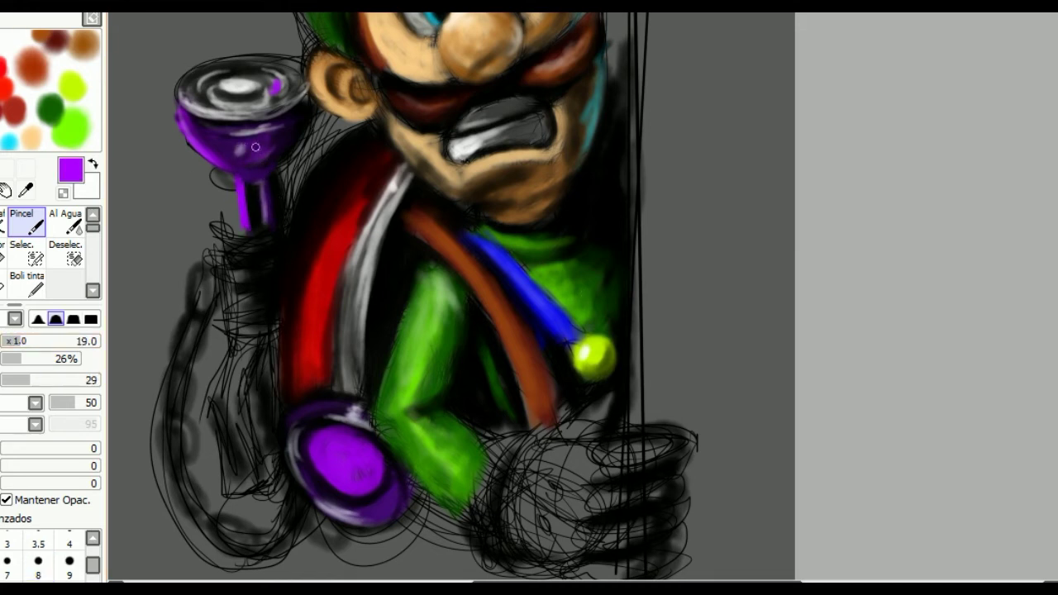
{"action": "key", "text": "e"}
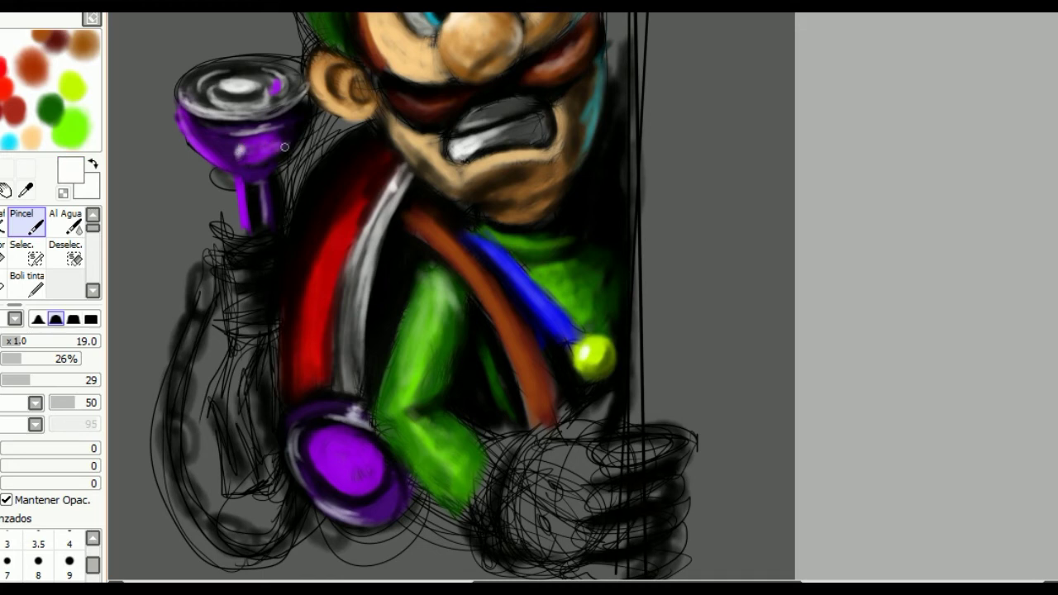
{"action": "scroll", "coordinate": [469, 296], "scroll_direction": "down", "scroll_amount": 1}
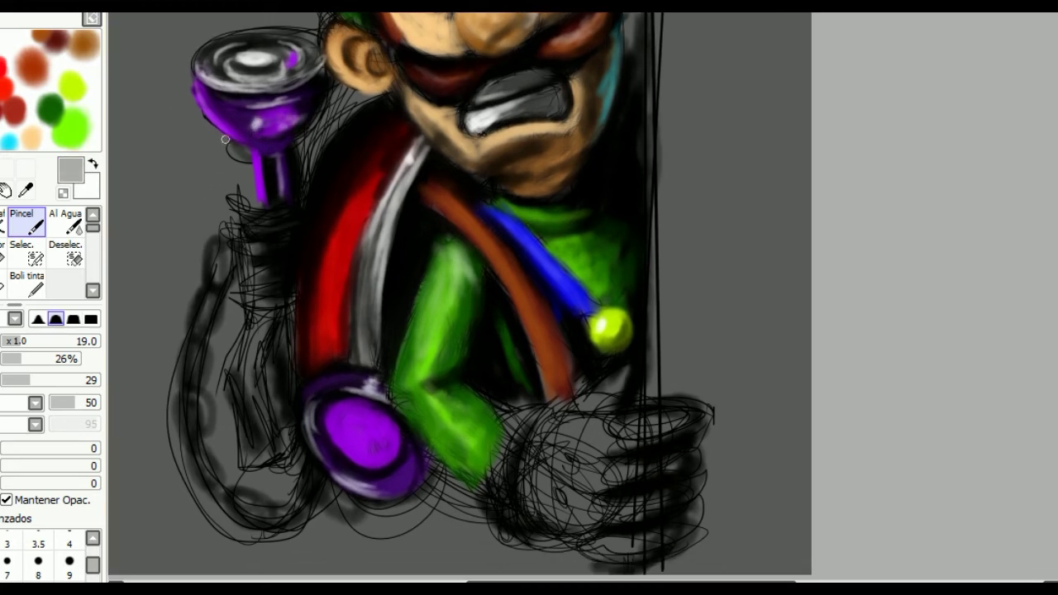
- Paint the coiled rings below the flashlight's neck in grey at size 17 and density 53
{"action": "mouse_move", "coordinate": [240, 245]}
{"action": "left_mouse_down"}
{"action": "mouse_move", "coordinate": [272, 260]}
{"action": "mouse_move", "coordinate": [273, 306]}
{"action": "mouse_move", "coordinate": [280, 226]}
{"action": "mouse_move", "coordinate": [261, 268]}
{"action": "left_mouse_up"}
{"action": "left_click", "coordinate": [300, 261], "text": "alt"}
{"action": "left_click", "coordinate": [246, 212], "text": "alt"}
{"action": "key", "text": "bracketleft"}
{"action": "key", "text": "bracketleft"}
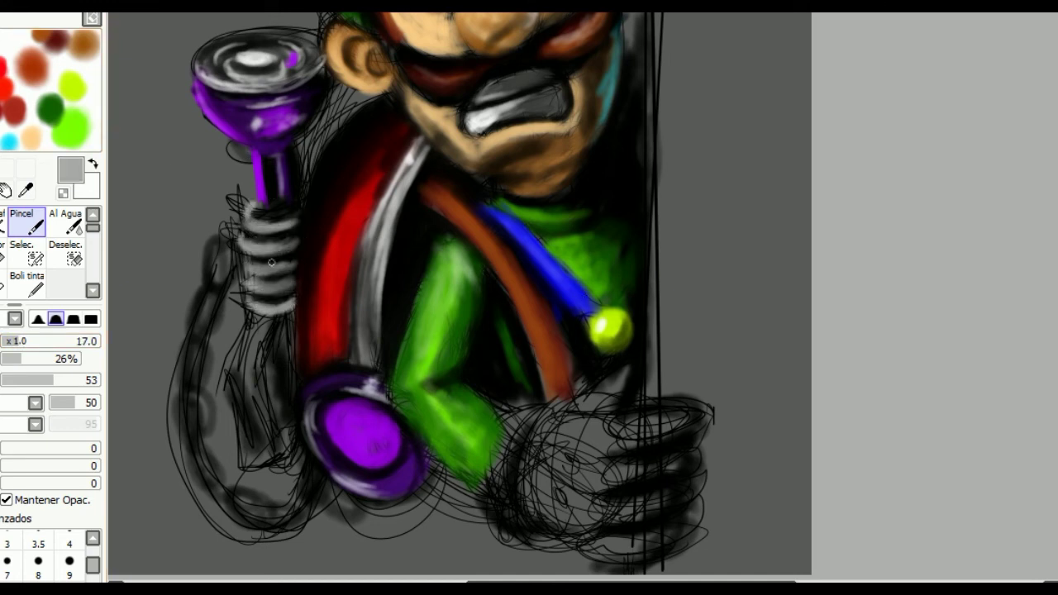
- Highlight the coiled rings in white and refine the purple and black shading at the base of the neck
{"action": "left_click", "coordinate": [294, 176], "text": "alt"}
{"action": "mouse_move", "coordinate": [248, 214]}
{"action": "left_mouse_down"}
{"action": "mouse_move", "coordinate": [277, 240]}
{"action": "mouse_move", "coordinate": [251, 278]}
{"action": "left_mouse_up"}
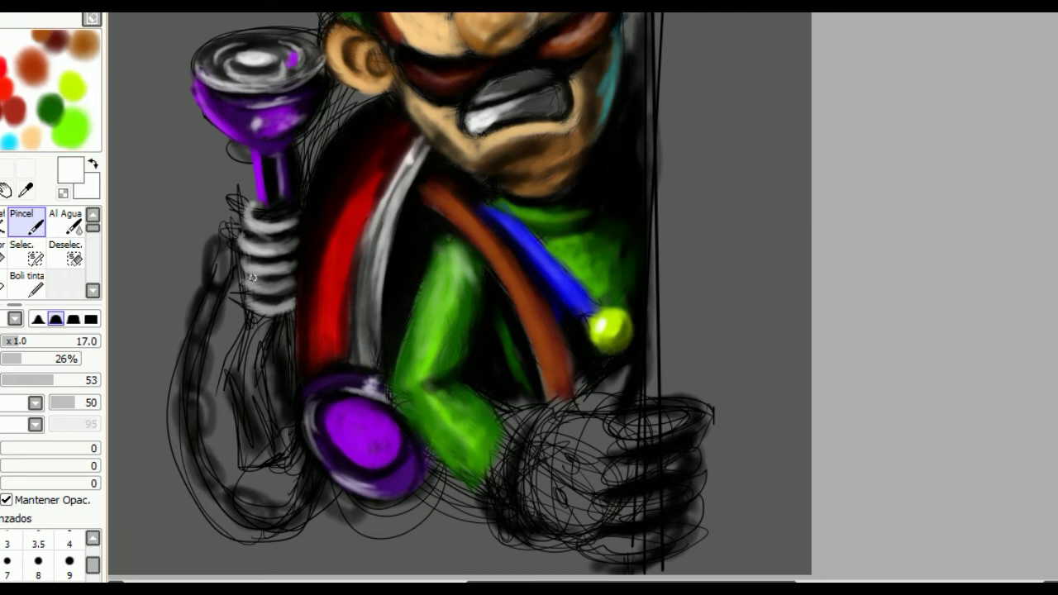
{"action": "left_click", "coordinate": [273, 188], "text": "alt"}
{"action": "left_click", "coordinate": [279, 192], "text": "alt"}
{"action": "left_click", "coordinate": [280, 203], "text": "alt"}
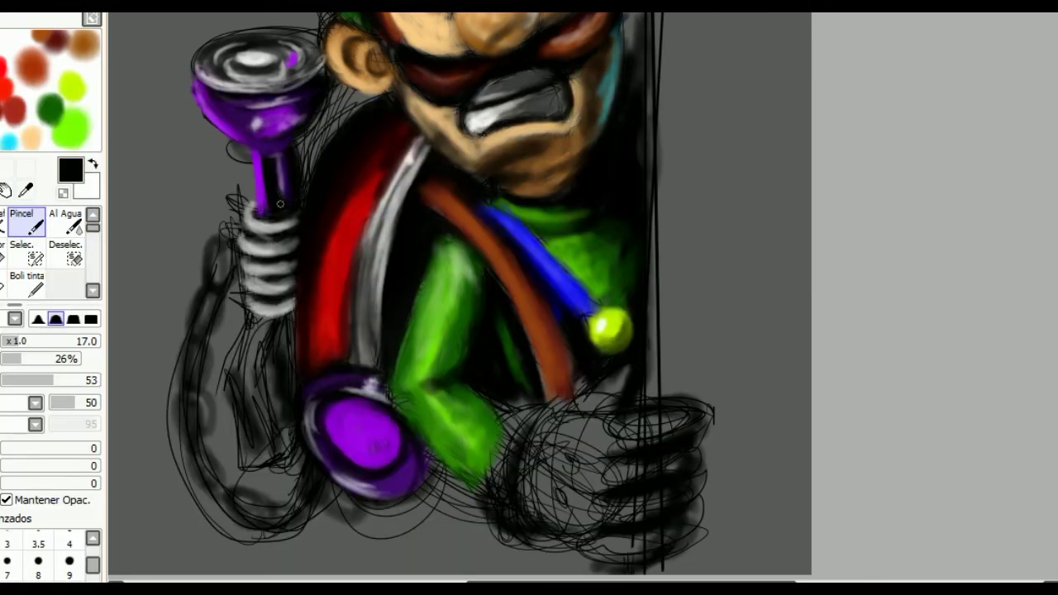
- Paint the curved hose and the lower part of the flashlight handle in dark purple
{"action": "left_click", "coordinate": [352, 64], "text": "alt"}
{"action": "mouse_move", "coordinate": [316, 97]}
{"action": "left_mouse_down"}
{"action": "mouse_move", "coordinate": [306, 48]}
{"action": "mouse_move", "coordinate": [381, 124]}
{"action": "left_mouse_up"}
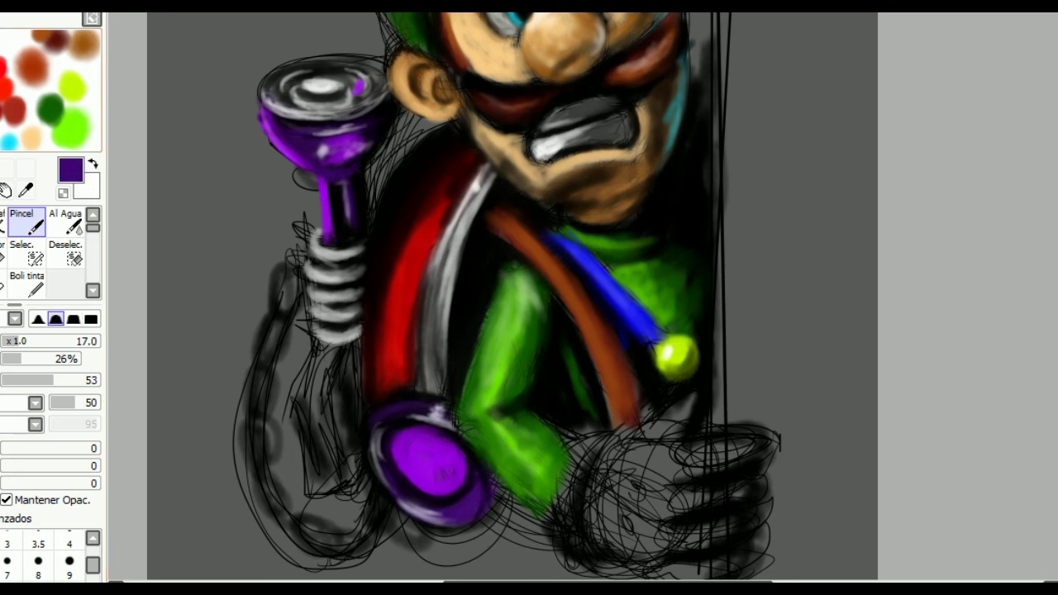
{"action": "left_click_drag", "start_coordinate": [293, 270], "coordinate": [257, 378]}
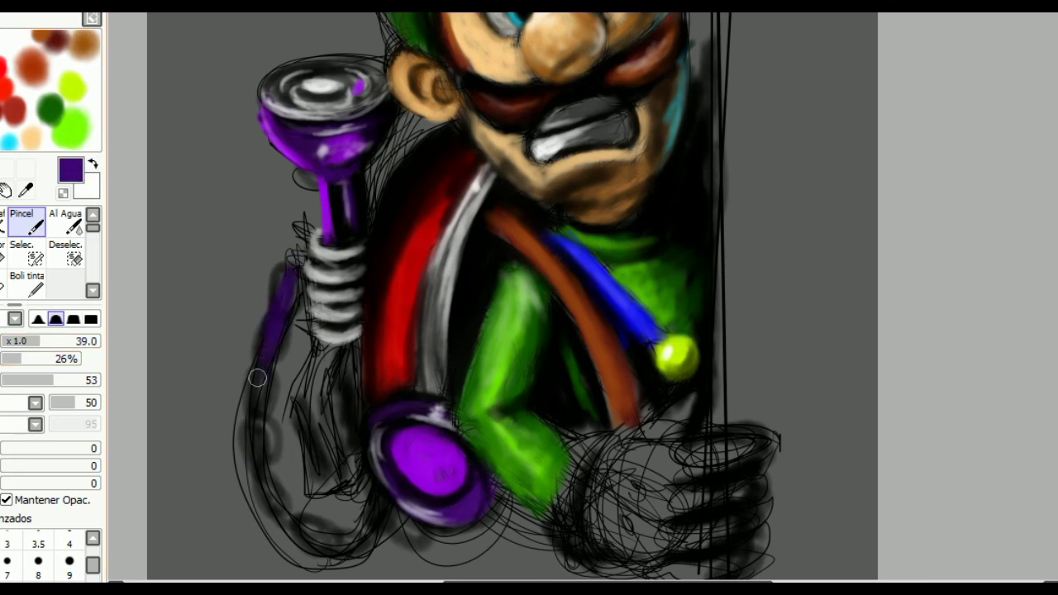
{"action": "mouse_move", "coordinate": [258, 431]}
{"action": "left_mouse_down"}
{"action": "mouse_move", "coordinate": [314, 528]}
{"action": "mouse_move", "coordinate": [376, 527]}
{"action": "left_mouse_up"}
{"action": "mouse_move", "coordinate": [302, 401]}
{"action": "left_mouse_down"}
{"action": "mouse_move", "coordinate": [327, 446]}
{"action": "mouse_move", "coordinate": [318, 488]}
{"action": "left_mouse_up"}
- Paint bright purple light on the flashlight handle at brush size 18 and shade beside it in black
{"action": "left_click_drag", "start_coordinate": [331, 348], "coordinate": [310, 409]}
{"action": "left_click_drag", "start_coordinate": [319, 347], "coordinate": [304, 398]}
{"action": "left_click", "coordinate": [300, 413], "text": "alt"}
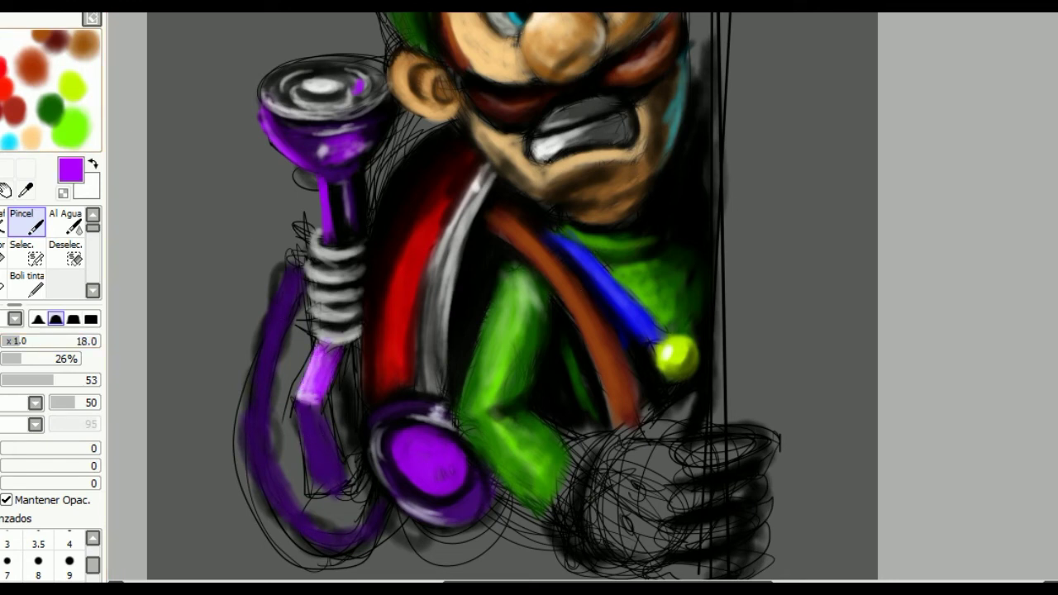
{"action": "left_click", "coordinate": [351, 396], "text": "alt"}
{"action": "mouse_move", "coordinate": [361, 346]}
{"action": "left_mouse_down"}
{"action": "mouse_move", "coordinate": [336, 389]}
{"action": "mouse_move", "coordinate": [340, 449]}
{"action": "left_mouse_up"}
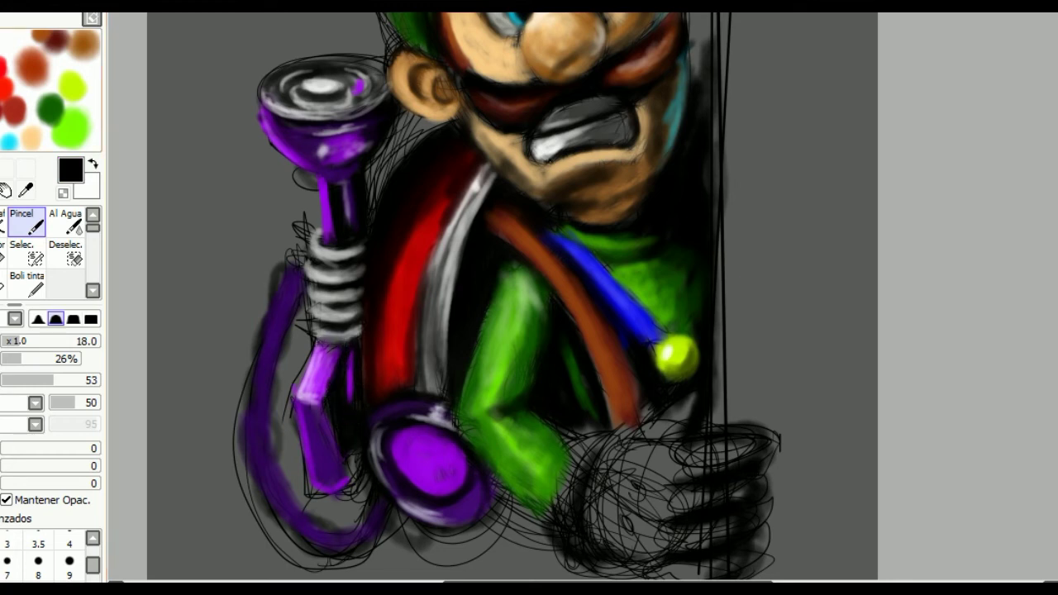
- Add bright purple segments, black divisions and soft white highlights along the hose
{"action": "left_click", "coordinate": [277, 285], "text": "alt"}
{"action": "mouse_move", "coordinate": [297, 274]}
{"action": "left_mouse_down"}
{"action": "mouse_move", "coordinate": [254, 442]}
{"action": "mouse_move", "coordinate": [360, 540]}
{"action": "mouse_move", "coordinate": [380, 500]}
{"action": "left_mouse_up"}
{"action": "left_click", "coordinate": [380, 500], "text": "alt"}
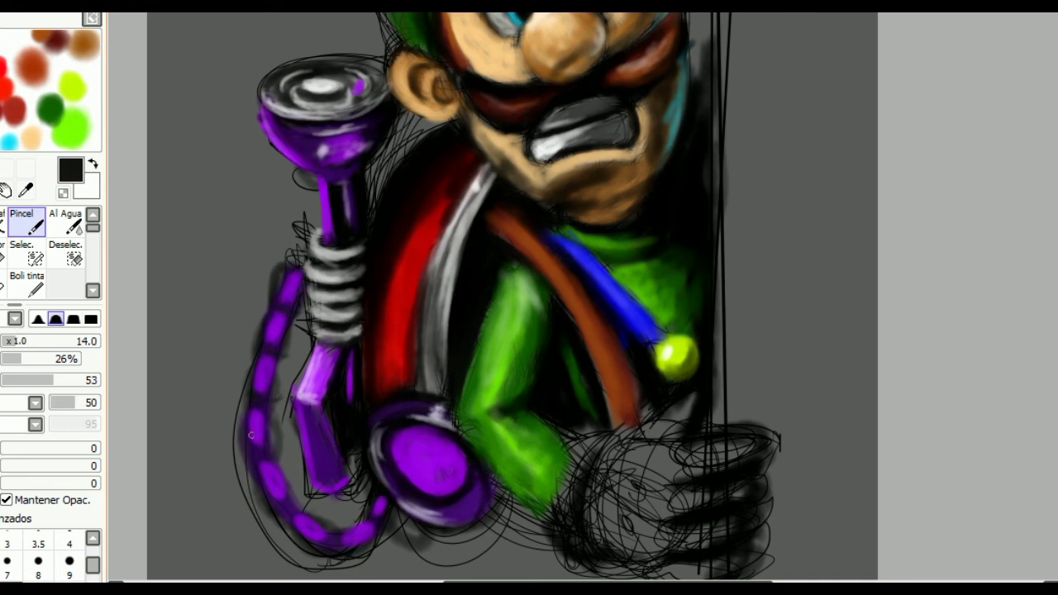
{"action": "mouse_move", "coordinate": [291, 278]}
{"action": "left_mouse_down"}
{"action": "mouse_move", "coordinate": [272, 339]}
{"action": "mouse_move", "coordinate": [306, 533]}
{"action": "mouse_move", "coordinate": [359, 539]}
{"action": "left_mouse_up"}
{"action": "left_click_drag", "start_coordinate": [359, 539], "coordinate": [250, 496]}
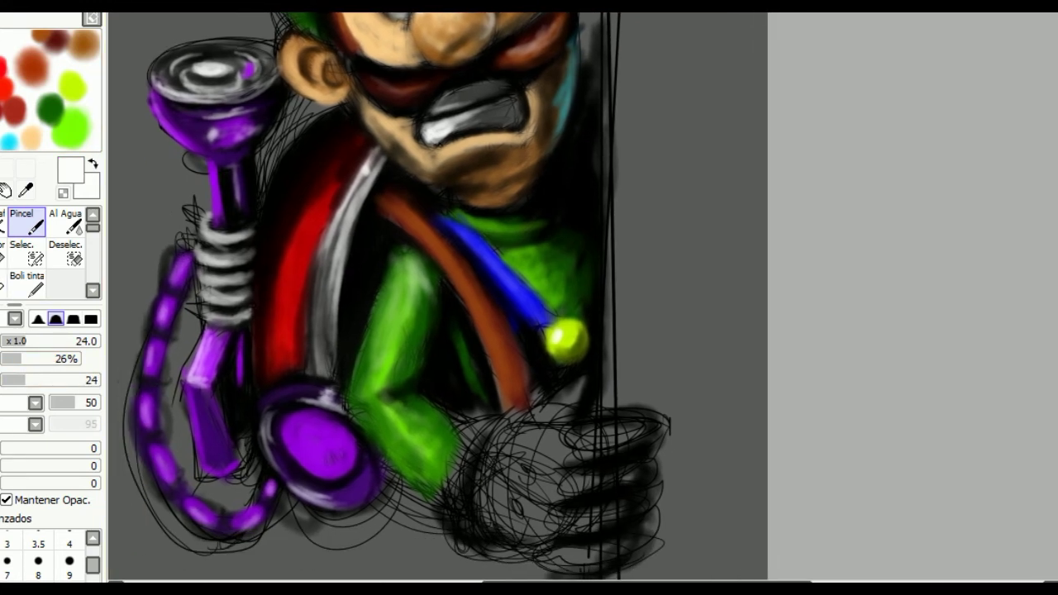
- Paint the lower glove's cuff, palm, thumb and fingers in light grey
{"action": "scroll", "coordinate": [447, 298], "scroll_direction": "down", "scroll_amount": 1}
{"action": "left_click", "coordinate": [500, 317], "text": "alt"}
{"action": "left_click_drag", "start_coordinate": [467, 496], "coordinate": [479, 431]}
{"action": "mouse_move", "coordinate": [463, 505]}
{"action": "left_mouse_down"}
{"action": "mouse_move", "coordinate": [452, 465]}
{"action": "mouse_move", "coordinate": [506, 442]}
{"action": "mouse_move", "coordinate": [518, 411]}
{"action": "mouse_move", "coordinate": [570, 400]}
{"action": "left_mouse_up"}
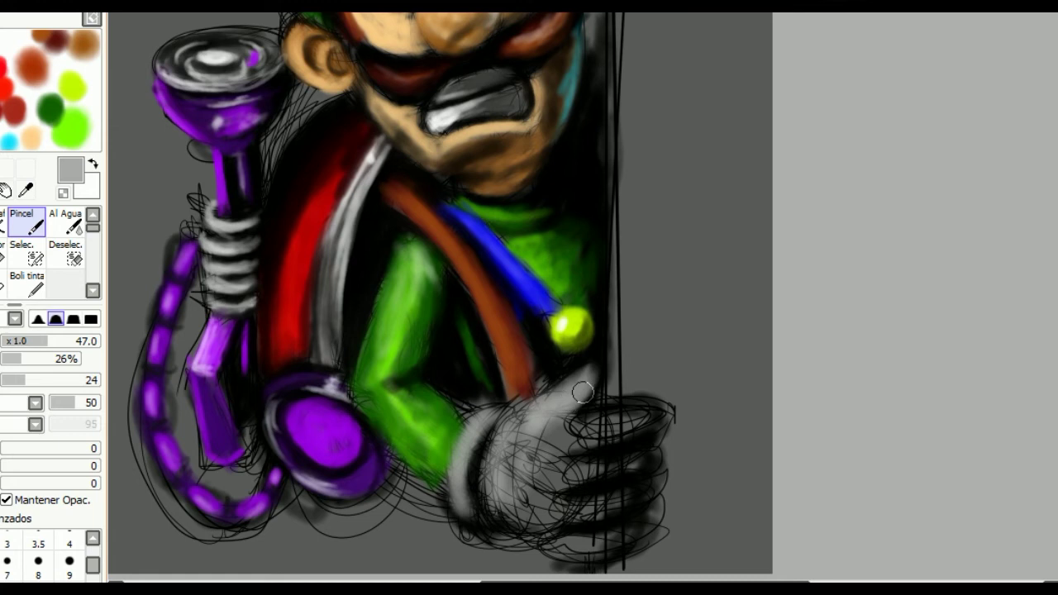
{"action": "mouse_move", "coordinate": [496, 450]}
{"action": "left_mouse_down"}
{"action": "mouse_move", "coordinate": [662, 417]}
{"action": "mouse_move", "coordinate": [569, 484]}
{"action": "mouse_move", "coordinate": [537, 463]}
{"action": "mouse_move", "coordinate": [539, 523]}
{"action": "mouse_move", "coordinate": [555, 494]}
{"action": "mouse_move", "coordinate": [525, 402]}
{"action": "left_mouse_up"}
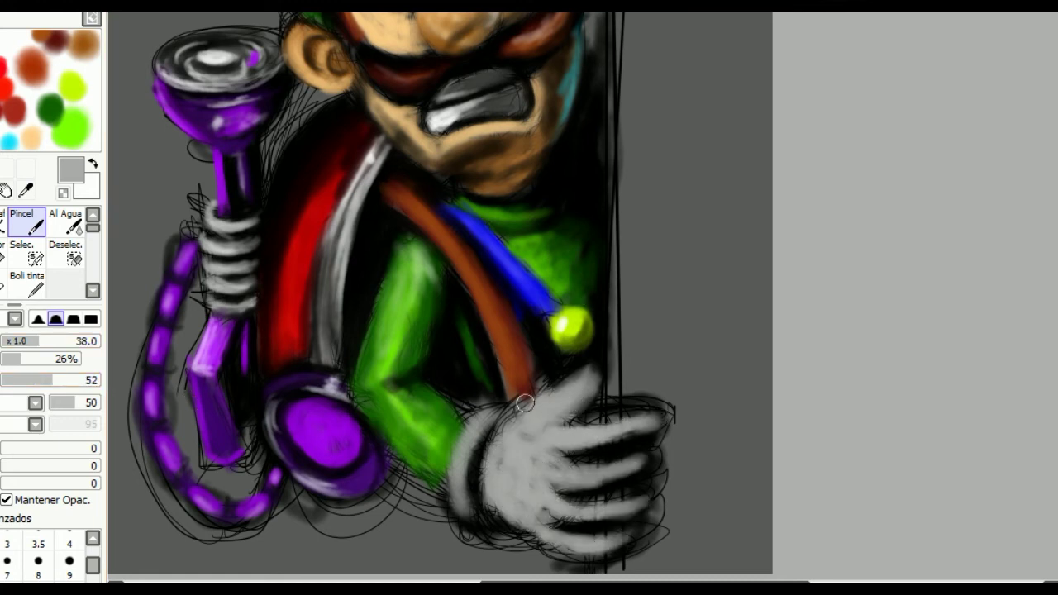
- Paint three small black-ringed buttons on the back of the glove with a 15-size brush
{"action": "left_click", "coordinate": [525, 402], "text": "alt"}
{"action": "left_click", "coordinate": [515, 484]}
{"action": "left_click", "coordinate": [519, 461]}
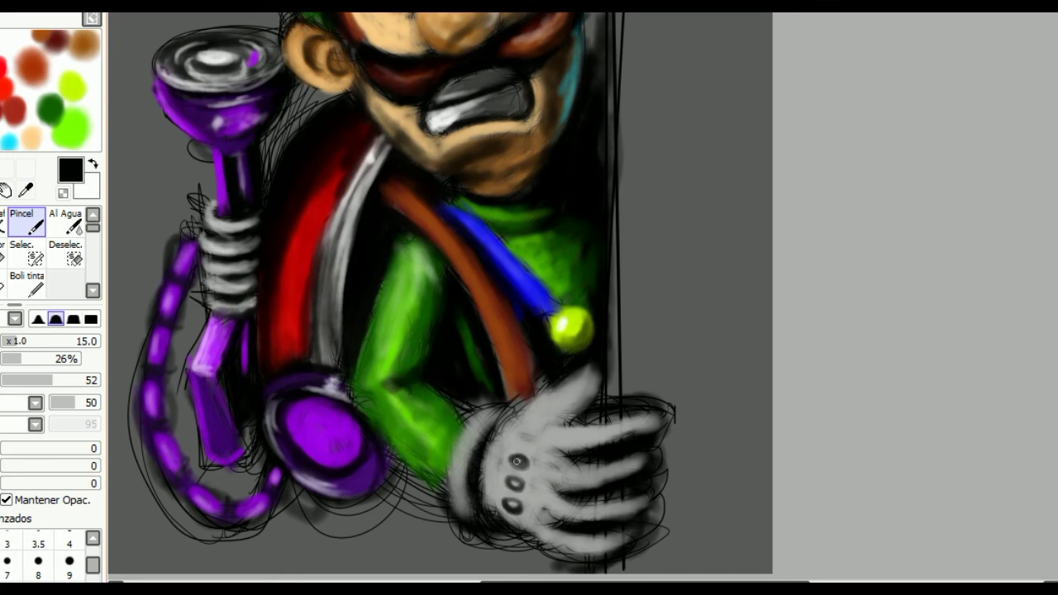
{"action": "left_click", "coordinate": [517, 462]}
- Highlight the glove's cuff, palm and fingers in white at size 42 and shade between them in black
{"action": "left_click", "coordinate": [529, 446], "text": "alt"}
{"action": "mouse_move", "coordinate": [515, 424]}
{"action": "left_mouse_down"}
{"action": "mouse_move", "coordinate": [452, 499]}
{"action": "mouse_move", "coordinate": [518, 417]}
{"action": "mouse_move", "coordinate": [559, 407]}
{"action": "mouse_move", "coordinate": [512, 430]}
{"action": "mouse_move", "coordinate": [618, 433]}
{"action": "mouse_move", "coordinate": [534, 428]}
{"action": "mouse_move", "coordinate": [585, 482]}
{"action": "mouse_move", "coordinate": [590, 512]}
{"action": "mouse_move", "coordinate": [555, 468]}
{"action": "left_mouse_up"}
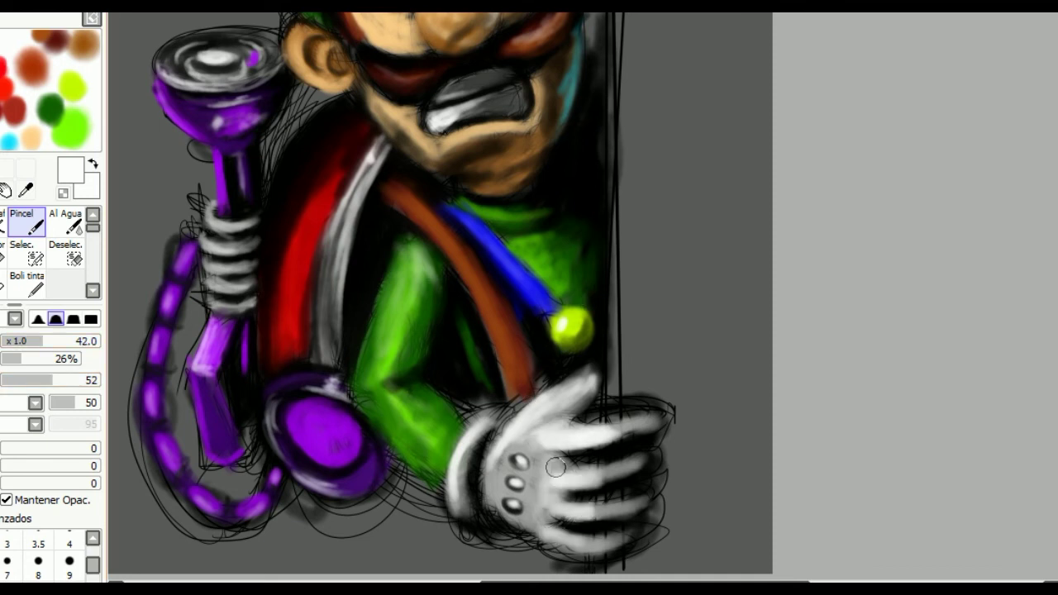
{"action": "left_click_drag", "start_coordinate": [610, 429], "coordinate": [570, 422]}
{"action": "left_click_drag", "start_coordinate": [595, 472], "coordinate": [570, 535]}
{"action": "left_click", "coordinate": [378, 252], "text": "alt"}
{"action": "mouse_move", "coordinate": [587, 413]}
{"action": "left_mouse_down"}
{"action": "mouse_move", "coordinate": [574, 423]}
{"action": "mouse_move", "coordinate": [595, 487]}
{"action": "mouse_move", "coordinate": [531, 377]}
{"action": "mouse_move", "coordinate": [416, 468]}
{"action": "mouse_move", "coordinate": [384, 475]}
{"action": "left_mouse_up"}
- Fill the background around the figure with black and switch to a grey brush at size 100
{"action": "key", "text": "ctrl+minus"}
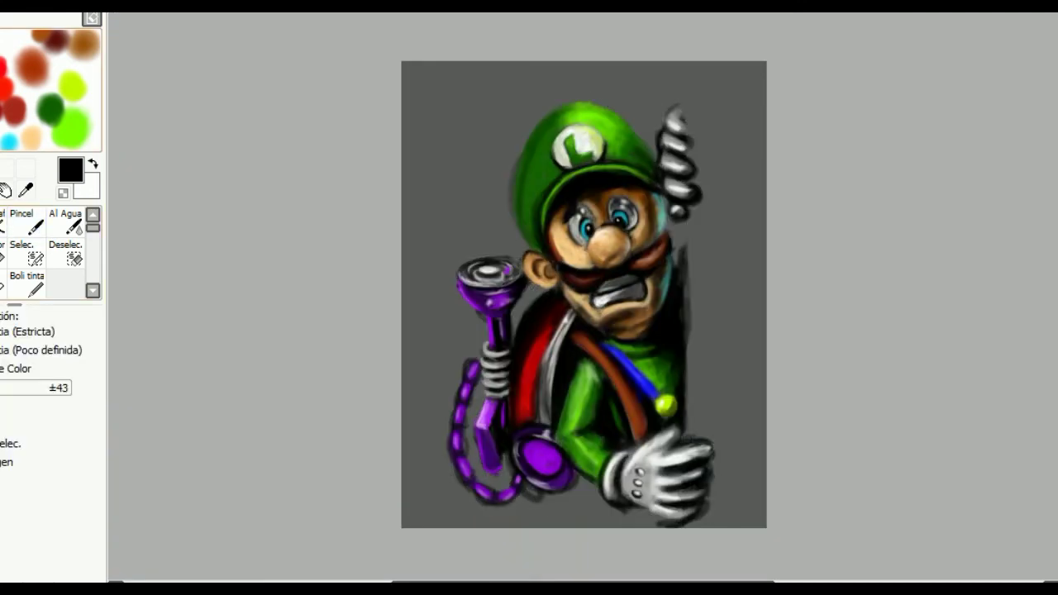
{"action": "left_click", "coordinate": [447, 124]}
{"action": "key", "text": "ctrl+plus"}
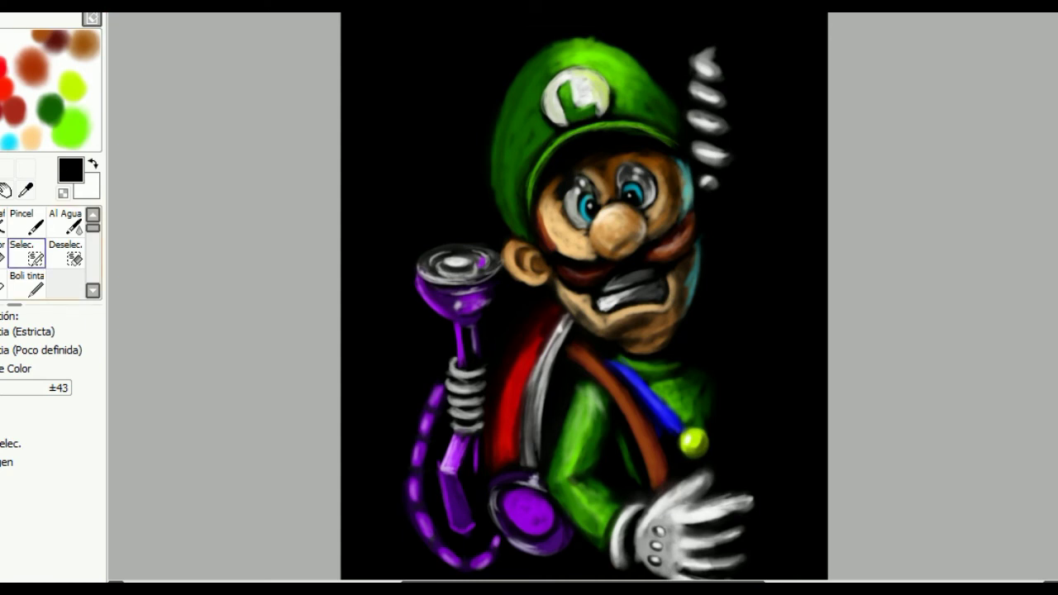
{"action": "key", "text": "b"}
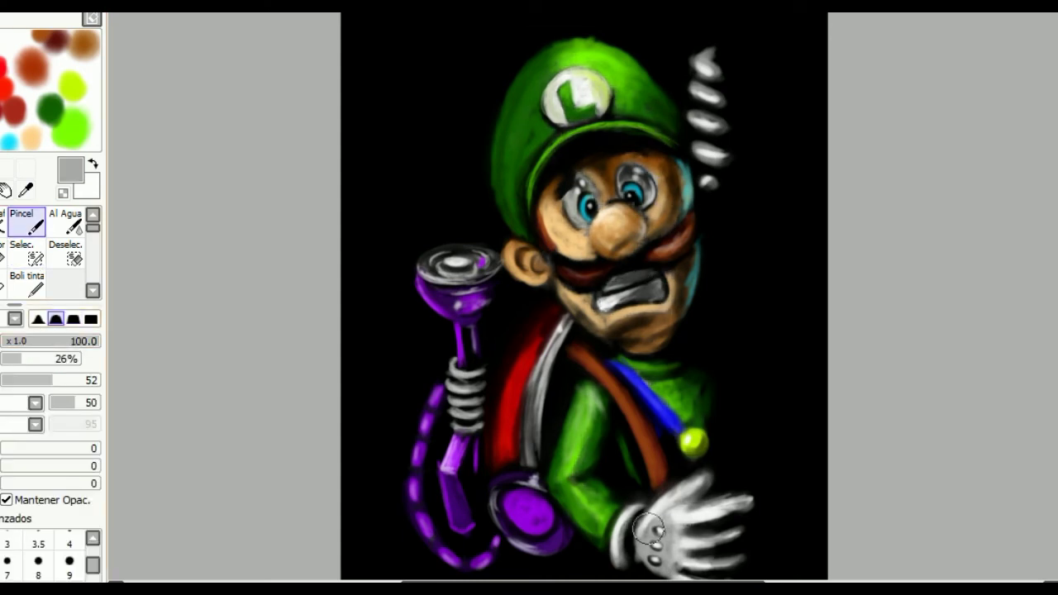
{"action": "key", "text": "ctrl+plus"}
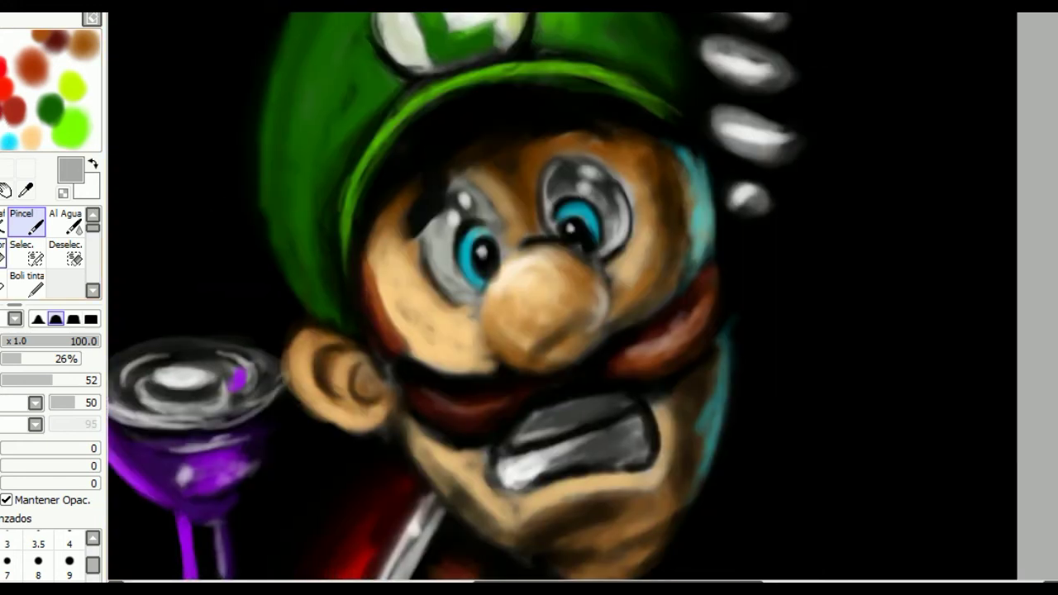
- Strengthen the black outlines around the eyes, eyebrow and nose with a size-16 brush
{"action": "key", "text": "bracketleft"}
{"action": "key", "text": "bracketleft"}
{"action": "key", "text": "bracketleft"}
{"action": "key", "text": "bracketleft"}
{"action": "key", "text": "bracketleft"}
{"action": "key", "text": "bracketleft"}
{"action": "key", "text": "bracketleft"}
{"action": "key", "text": "bracketleft"}
{"action": "key", "text": "bracketleft"}
{"action": "key", "text": "bracketleft"}
{"action": "key", "text": "bracketleft"}
{"action": "left_click_drag", "start_coordinate": [433, 274], "coordinate": [425, 213]}
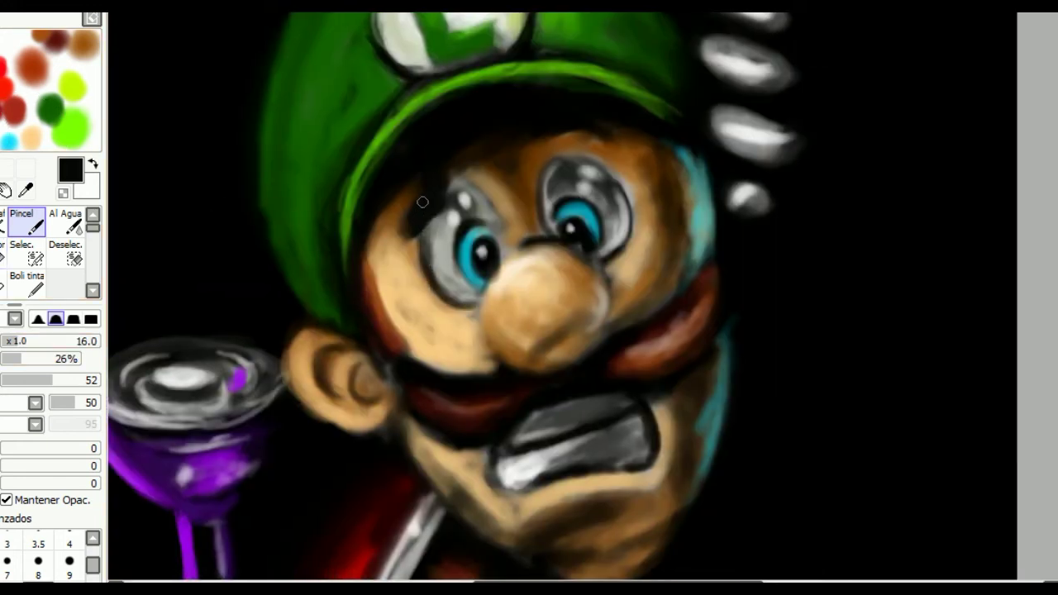
{"action": "mouse_move", "coordinate": [548, 232]}
{"action": "left_mouse_down"}
{"action": "mouse_move", "coordinate": [553, 166]}
{"action": "mouse_move", "coordinate": [569, 163]}
{"action": "left_mouse_up"}
{"action": "mouse_move", "coordinate": [463, 177]}
{"action": "left_mouse_down"}
{"action": "mouse_move", "coordinate": [499, 214]}
{"action": "mouse_move", "coordinate": [492, 200]}
{"action": "left_mouse_up"}
{"action": "mouse_move", "coordinate": [501, 213]}
{"action": "left_mouse_down"}
{"action": "mouse_move", "coordinate": [515, 242]}
{"action": "mouse_move", "coordinate": [481, 354]}
{"action": "left_mouse_up"}
{"action": "mouse_move", "coordinate": [588, 263]}
{"action": "left_mouse_down"}
{"action": "mouse_move", "coordinate": [590, 354]}
{"action": "mouse_move", "coordinate": [605, 325]}
{"action": "mouse_move", "coordinate": [670, 286]}
{"action": "mouse_move", "coordinate": [647, 170]}
{"action": "mouse_move", "coordinate": [686, 241]}
{"action": "left_mouse_up"}
- Refine the cyan rim light on the face and the moustache shading with sampled colours at size 27
{"action": "left_click", "coordinate": [694, 186], "text": "alt"}
{"action": "left_click", "coordinate": [685, 253], "text": "alt"}
{"action": "left_click", "coordinate": [685, 240], "text": "alt"}
{"action": "left_click", "coordinate": [613, 358], "text": "alt"}
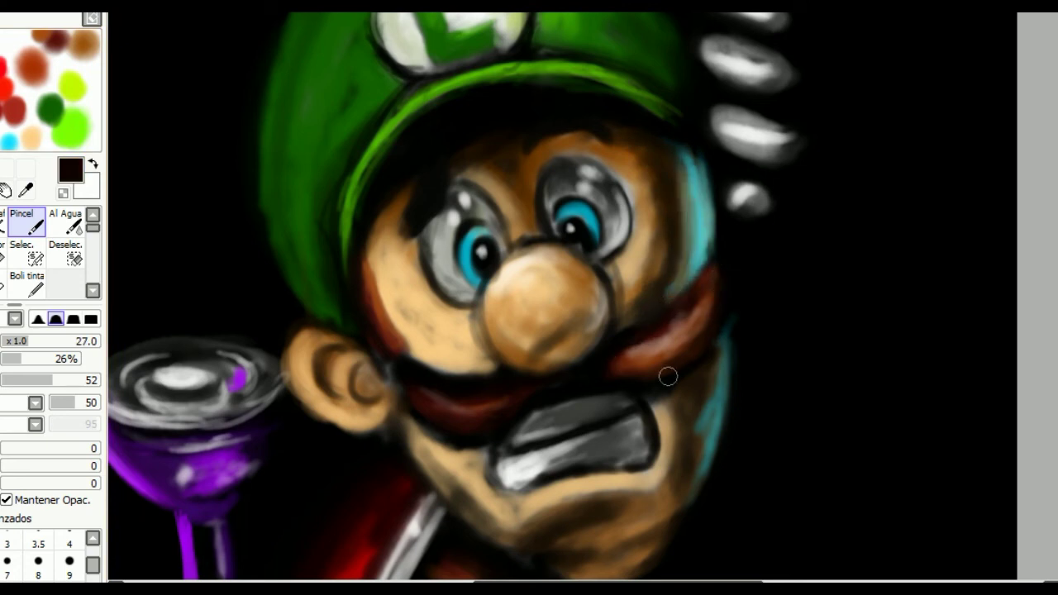
{"action": "mouse_move", "coordinate": [675, 308]}
{"action": "left_mouse_down"}
{"action": "mouse_move", "coordinate": [626, 352]}
{"action": "mouse_move", "coordinate": [521, 337]}
{"action": "left_mouse_up"}
- Outline the mouth in black at size 17 and smooth the cheek and chin with sampled light skin tone
{"action": "scroll", "coordinate": [626, 352], "scroll_direction": "down", "scroll_amount": 2}
{"action": "key", "text": "bracketleft"}
{"action": "left_click", "coordinate": [581, 345], "text": "alt"}
{"action": "left_click", "coordinate": [760, 276], "text": "alt"}
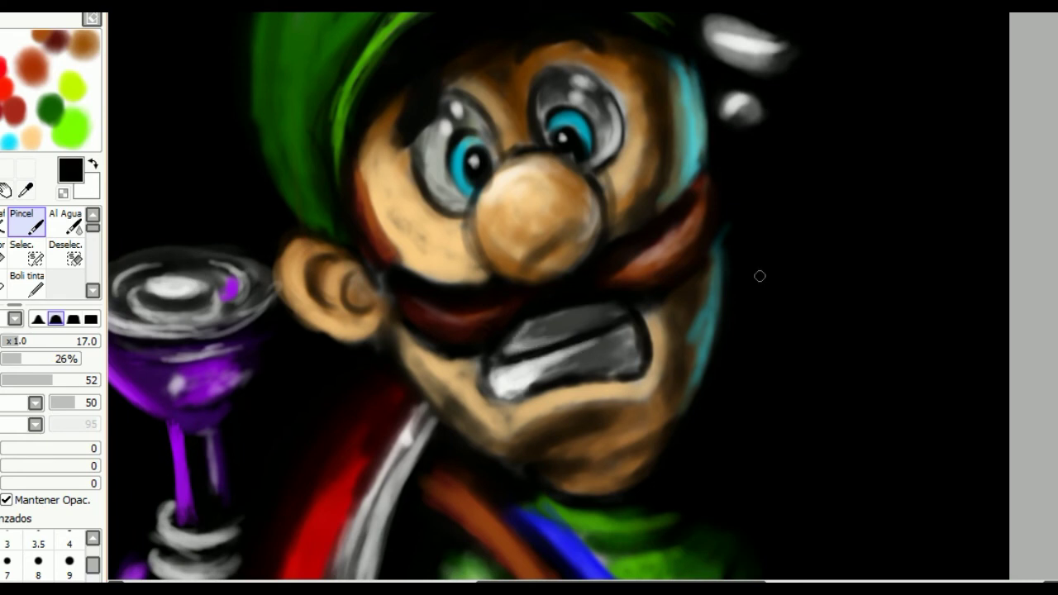
{"action": "left_click_drag", "start_coordinate": [488, 381], "coordinate": [496, 375]}
{"action": "left_click", "coordinate": [414, 232], "text": "alt"}
{"action": "left_click_drag", "start_coordinate": [397, 221], "coordinate": [443, 249]}
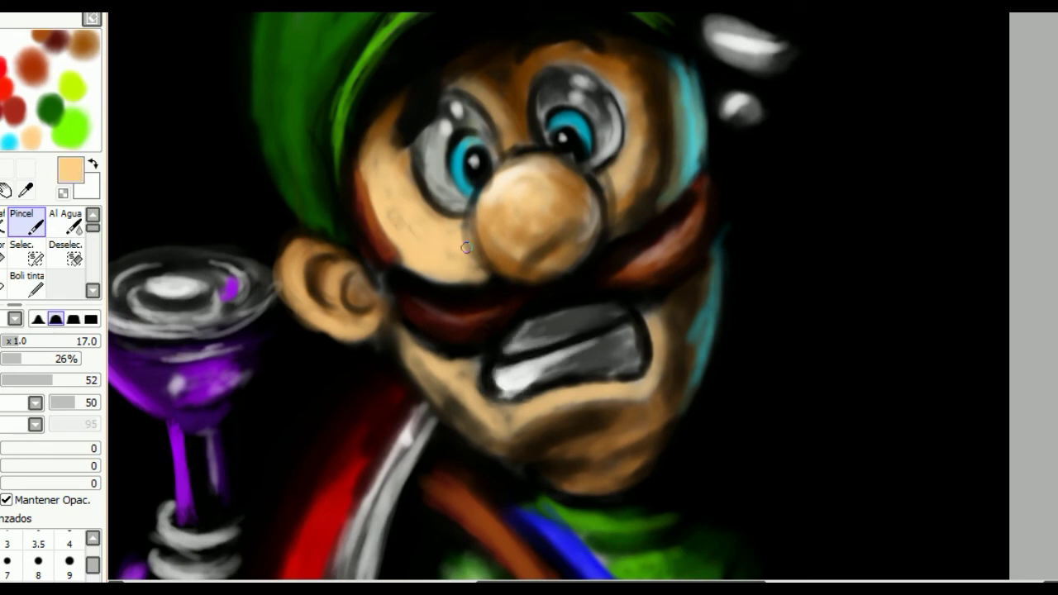
{"action": "left_click_drag", "start_coordinate": [519, 370], "coordinate": [475, 413]}
{"action": "mouse_move", "coordinate": [562, 413]}
{"action": "left_mouse_down"}
{"action": "mouse_move", "coordinate": [467, 372]}
{"action": "mouse_move", "coordinate": [409, 388]}
{"action": "mouse_move", "coordinate": [475, 429]}
{"action": "left_mouse_up"}
- Darken the edges around the upper hand's fingertips with a sampled near-black
{"action": "left_click_drag", "start_coordinate": [531, 198], "coordinate": [448, 471]}
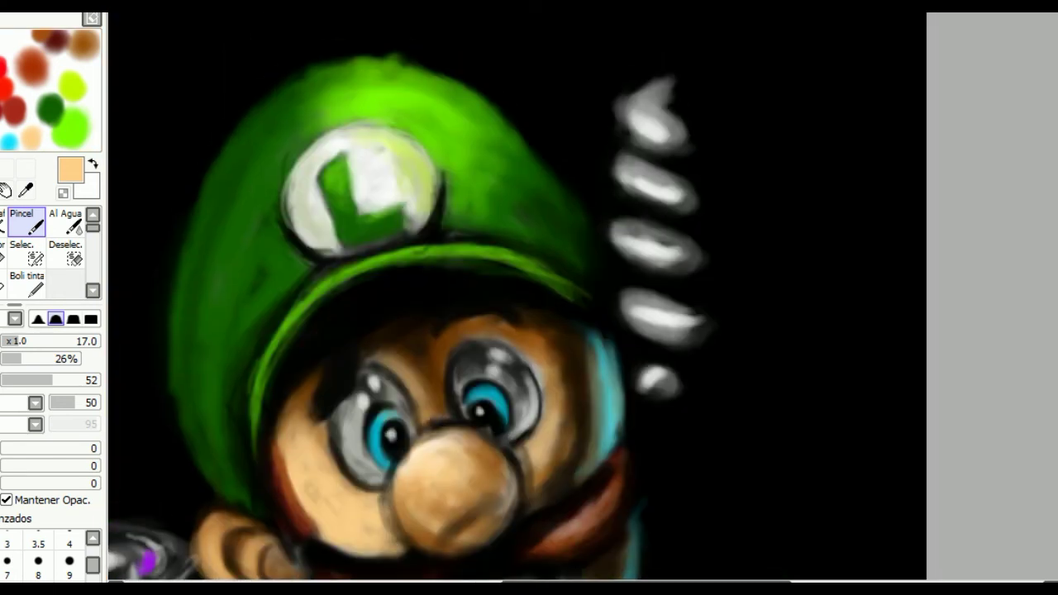
{"action": "left_click", "coordinate": [646, 164], "text": "alt"}
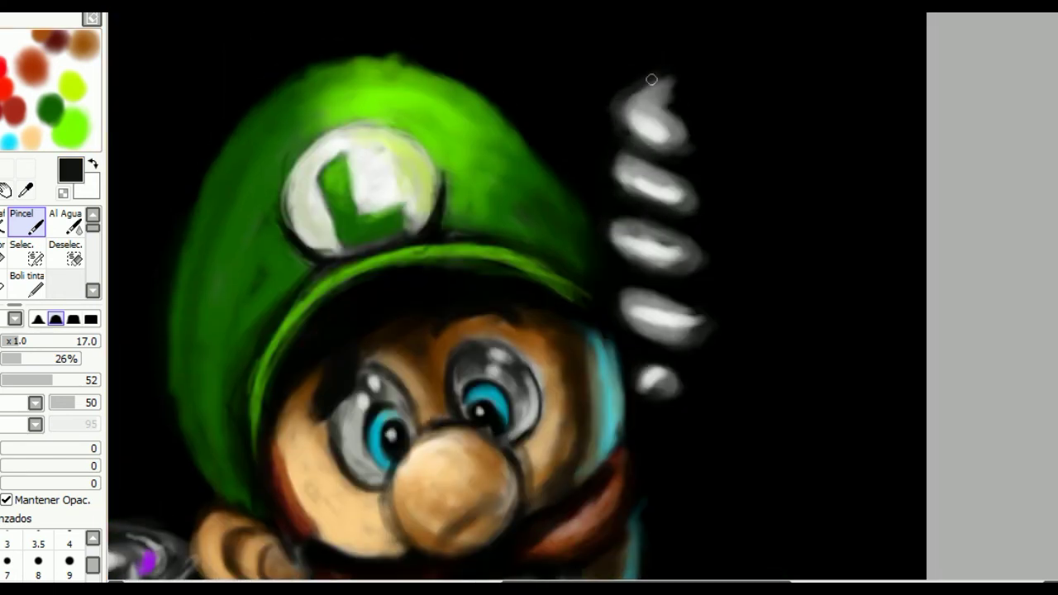
{"action": "mouse_move", "coordinate": [675, 306]}
{"action": "left_mouse_down"}
{"action": "mouse_move", "coordinate": [657, 380]}
{"action": "mouse_move", "coordinate": [724, 124]}
{"action": "left_mouse_up"}
{"action": "mouse_move", "coordinate": [300, 253]}
{"action": "left_mouse_down"}
{"action": "mouse_move", "coordinate": [339, 314]}
{"action": "mouse_move", "coordinate": [360, 316]}
{"action": "mouse_move", "coordinate": [331, 314]}
{"action": "left_mouse_up"}
- Soften the nose with sampled light skin tone at size 47
{"action": "left_click", "coordinate": [313, 265], "text": "alt"}
{"action": "left_click_drag", "start_coordinate": [509, 191], "coordinate": [509, 239]}
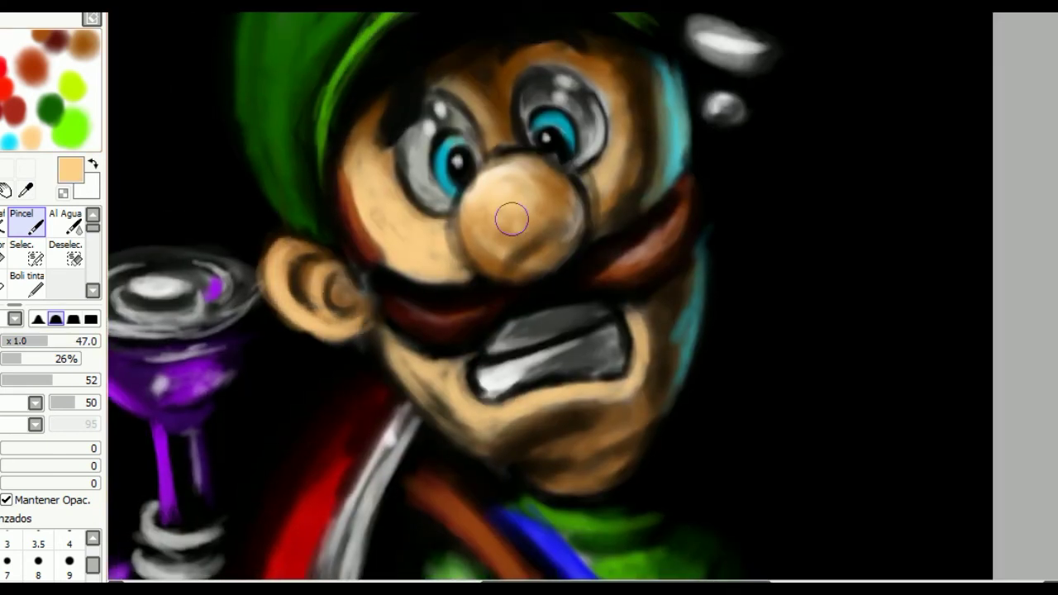
{"action": "scroll", "coordinate": [558, 341], "scroll_direction": "down", "scroll_amount": 2}
{"action": "scroll", "coordinate": [557, 341], "scroll_direction": "up", "scroll_amount": 2}
- Clean up the gaps between the lower glove's fingers in black at size 22
{"action": "left_click_drag", "start_coordinate": [329, 341], "coordinate": [212, 201]}
{"action": "key", "text": "bracketleft"}
{"action": "key", "text": "bracketleft"}
{"action": "key", "text": "bracketleft"}
{"action": "left_click", "coordinate": [583, 294], "text": "alt"}
{"action": "left_click_drag", "start_coordinate": [582, 294], "coordinate": [516, 300]}
{"action": "left_click_drag", "start_coordinate": [678, 248], "coordinate": [645, 258]}
{"action": "left_click_drag", "start_coordinate": [592, 361], "coordinate": [533, 363]}
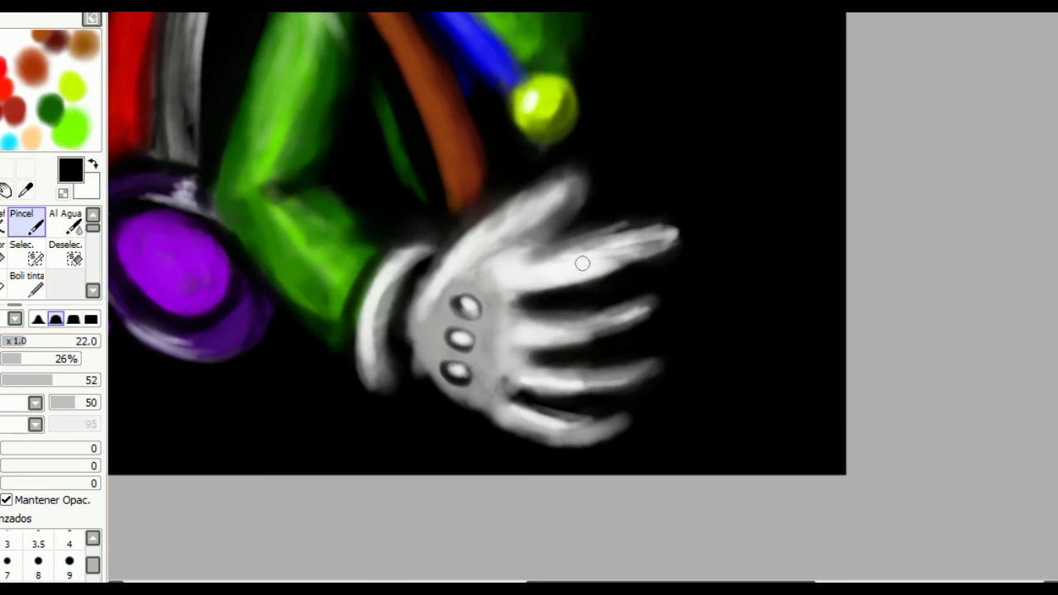
- Extend the lower glove's fingers with strokes of a sampled light glove tone
{"action": "left_click", "coordinate": [529, 236], "text": "alt"}
{"action": "left_click_drag", "start_coordinate": [595, 285], "coordinate": [549, 296]}
{"action": "left_click_drag", "start_coordinate": [670, 246], "coordinate": [562, 286]}
{"action": "left_click_drag", "start_coordinate": [657, 314], "coordinate": [560, 347]}
{"action": "mouse_move", "coordinate": [628, 382]}
{"action": "left_mouse_down"}
{"action": "mouse_move", "coordinate": [548, 394]}
{"action": "mouse_move", "coordinate": [552, 443]}
{"action": "left_mouse_up"}
{"action": "left_click_drag", "start_coordinate": [622, 417], "coordinate": [566, 439]}
- Brighten the lower glove's fingertips with a sampled glove tone and sharpen their edges in black
{"action": "left_click", "coordinate": [567, 273], "text": "alt"}
{"action": "left_click_drag", "start_coordinate": [649, 248], "coordinate": [610, 263]}
{"action": "mouse_move", "coordinate": [638, 318]}
{"action": "left_mouse_down"}
{"action": "mouse_move", "coordinate": [520, 345]}
{"action": "mouse_move", "coordinate": [580, 335]}
{"action": "left_mouse_up"}
{"action": "left_click_drag", "start_coordinate": [653, 372], "coordinate": [496, 404]}
{"action": "mouse_move", "coordinate": [629, 423]}
{"action": "left_mouse_down"}
{"action": "mouse_move", "coordinate": [600, 427]}
{"action": "mouse_move", "coordinate": [619, 404]}
{"action": "left_mouse_up"}
{"action": "left_click", "coordinate": [637, 418], "text": "alt"}
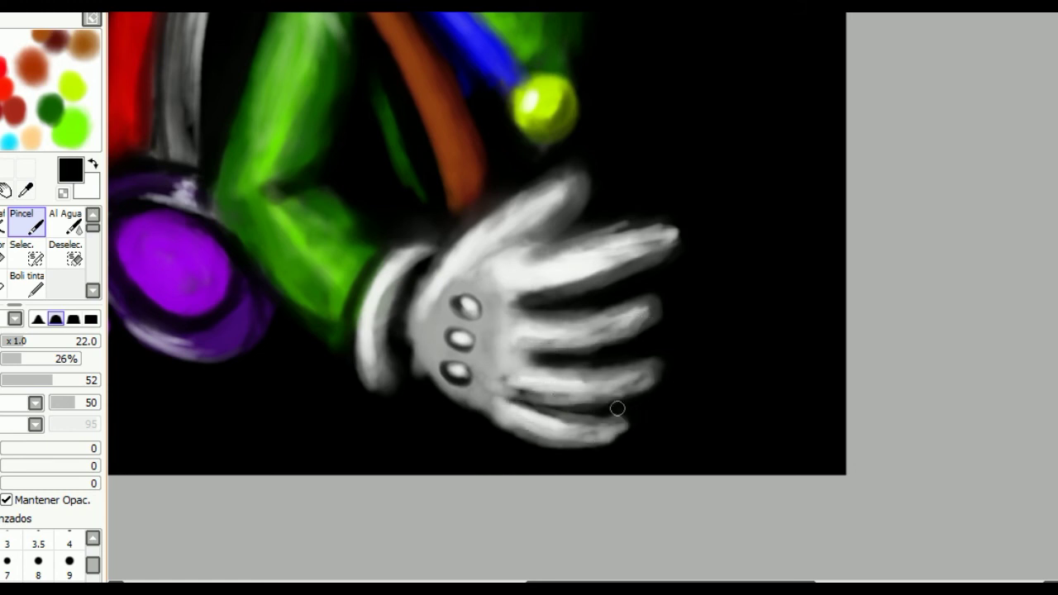
{"action": "mouse_move", "coordinate": [670, 225]}
{"action": "left_mouse_down"}
{"action": "mouse_move", "coordinate": [592, 215]}
{"action": "mouse_move", "coordinate": [540, 239]}
{"action": "mouse_move", "coordinate": [583, 227]}
{"action": "left_mouse_up"}
- Select the full-height strip from the hands to the canvas's right edge, clear its black background, and save the drawing
{"action": "scroll", "coordinate": [583, 227], "scroll_direction": "down", "scroll_amount": 4}
{"action": "key", "text": "m"}
{"action": "left_click_drag", "start_coordinate": [676, 61], "coordinate": [766, 527]}
{"action": "key", "text": "w"}
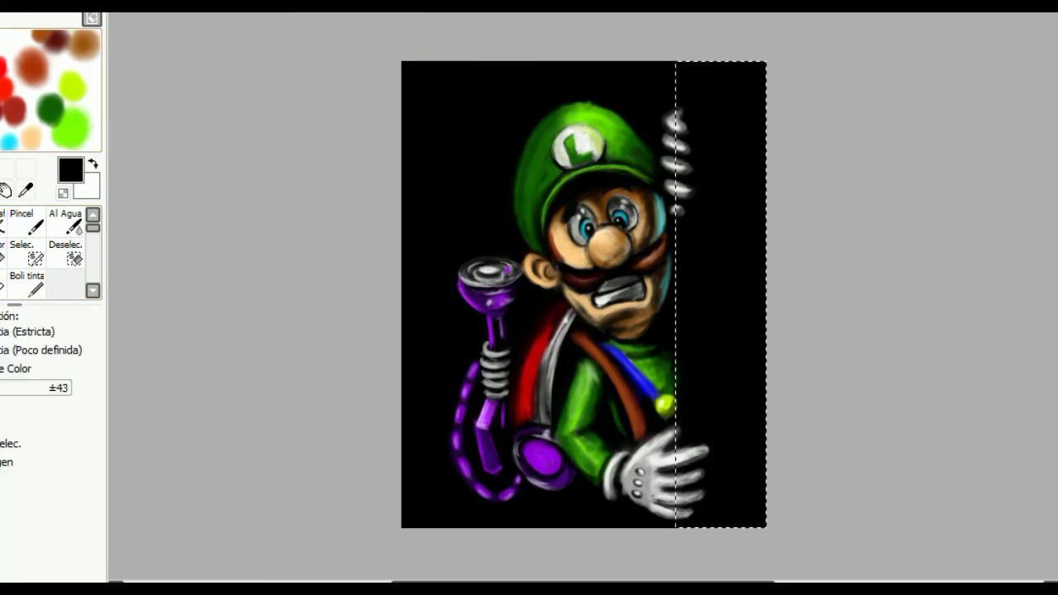
{"action": "key", "text": "x"}
{"action": "key", "text": "Delete"}
{"action": "scroll", "coordinate": [51, 248], "scroll_direction": "down", "scroll_amount": 3}
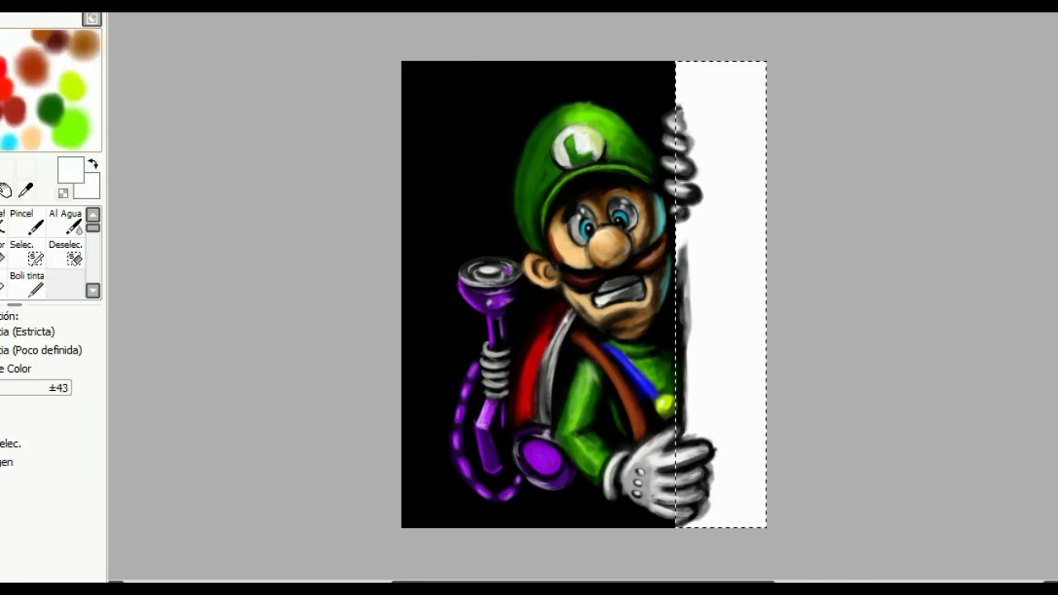
{"action": "key", "text": "ctrl+s"}
{"action": "key", "text": "Return"}
- Erase the dark smudges around the upper hand's fingers on the white strip with a size-35 eraser
{"action": "scroll", "coordinate": [467, 298], "scroll_direction": "up", "scroll_amount": 3}
{"action": "scroll", "coordinate": [467, 297], "scroll_direction": "up", "scroll_amount": 2}
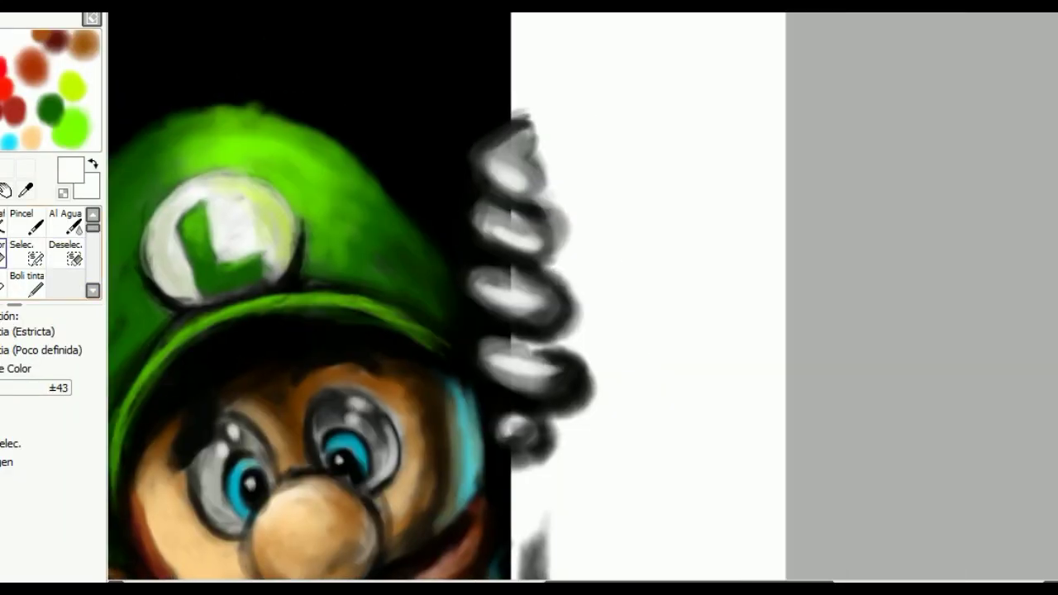
{"action": "key", "text": "e"}
{"action": "key", "text": "ctrl"}
{"action": "left_click_drag", "start_coordinate": [578, 297], "coordinate": [491, 236]}
{"action": "key", "text": "e"}
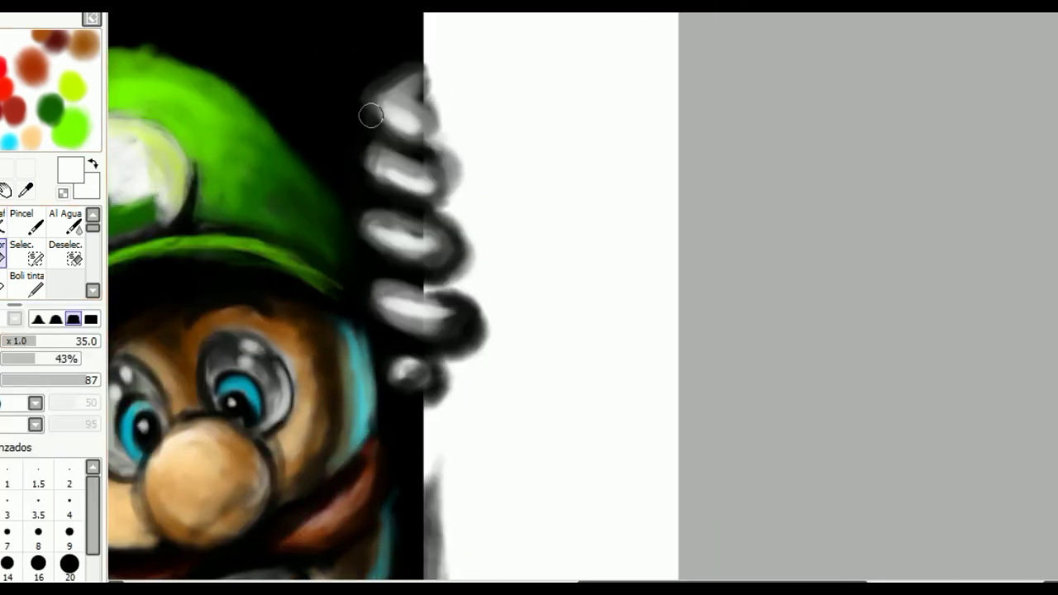
{"action": "mouse_move", "coordinate": [435, 69]}
{"action": "left_mouse_down"}
{"action": "mouse_move", "coordinate": [479, 253]}
{"action": "mouse_move", "coordinate": [484, 347]}
{"action": "mouse_move", "coordinate": [465, 230]}
{"action": "mouse_move", "coordinate": [467, 318]}
{"action": "mouse_move", "coordinate": [438, 413]}
{"action": "left_mouse_up"}
- Erase the grey smudges along the white strip's edge beside the face and body
{"action": "scroll", "coordinate": [438, 413], "scroll_direction": "down", "scroll_amount": 5}
{"action": "scroll", "coordinate": [364, 475], "scroll_direction": "right", "scroll_amount": 2}
{"action": "mouse_move", "coordinate": [363, 474]}
{"action": "left_mouse_down"}
{"action": "mouse_move", "coordinate": [350, 252]}
{"action": "mouse_move", "coordinate": [373, 104]}
{"action": "left_mouse_up"}
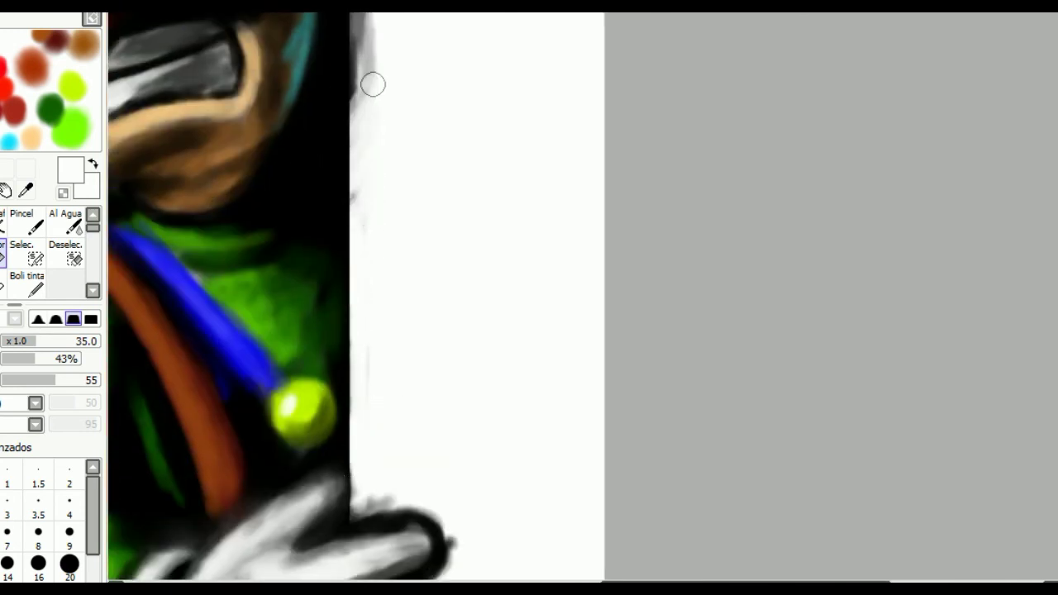
{"action": "scroll", "coordinate": [372, 104], "scroll_direction": "up", "scroll_amount": 3}
{"action": "scroll", "coordinate": [373, 104], "scroll_direction": "right", "scroll_amount": 1}
{"action": "left_click_drag", "start_coordinate": [322, 231], "coordinate": [317, 52]}
- Erase the black fringe around and between the lower glove's fingers, refining the gaps with a size-15 eraser
{"action": "scroll", "coordinate": [317, 421], "scroll_direction": "down", "scroll_amount": 5}
{"action": "scroll", "coordinate": [317, 421], "scroll_direction": "right", "scroll_amount": 1}
{"action": "mouse_move", "coordinate": [316, 420]}
{"action": "left_mouse_down"}
{"action": "mouse_move", "coordinate": [363, 339]}
{"action": "mouse_move", "coordinate": [388, 158]}
{"action": "mouse_move", "coordinate": [293, 130]}
{"action": "mouse_move", "coordinate": [369, 156]}
{"action": "mouse_move", "coordinate": [360, 287]}
{"action": "left_mouse_up"}
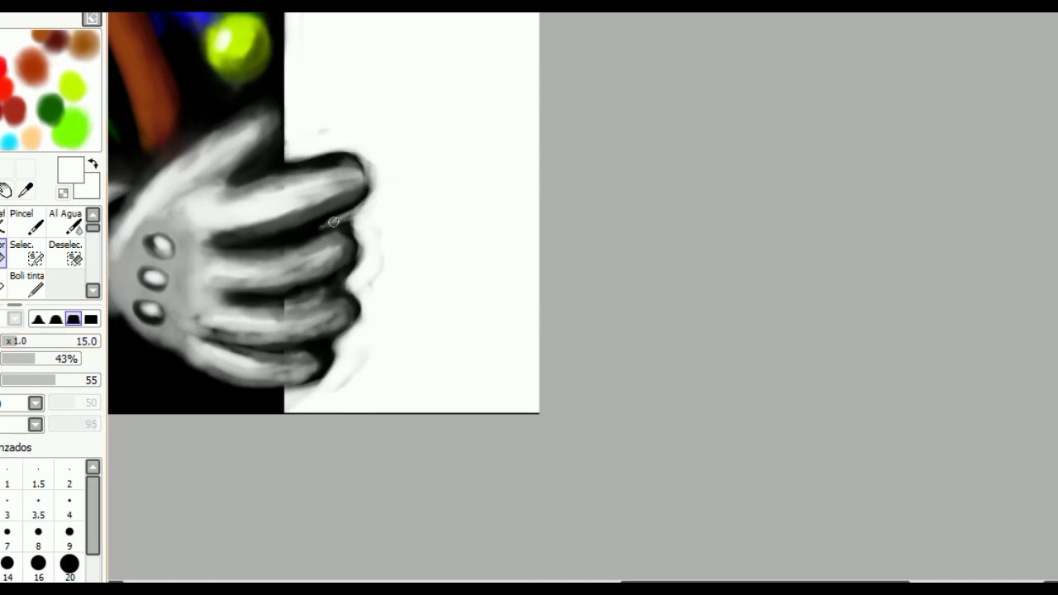
{"action": "mouse_move", "coordinate": [307, 229]}
{"action": "left_mouse_down"}
{"action": "mouse_move", "coordinate": [331, 293]}
{"action": "mouse_move", "coordinate": [319, 341]}
{"action": "left_mouse_up"}
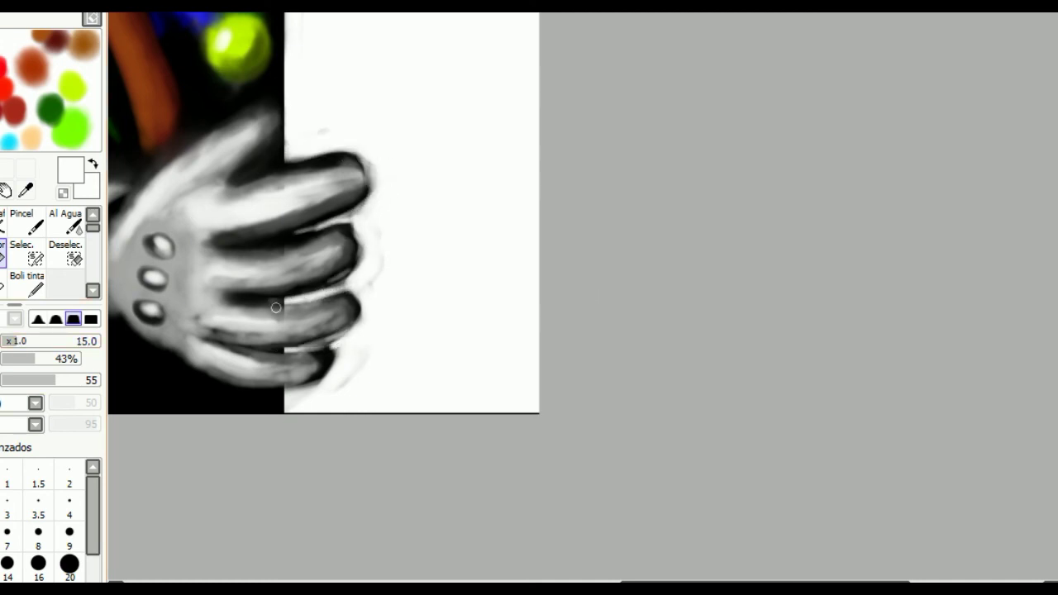
- Paint over the backpack strap in orange-brown with a size-37 brush
{"action": "key", "text": "b"}
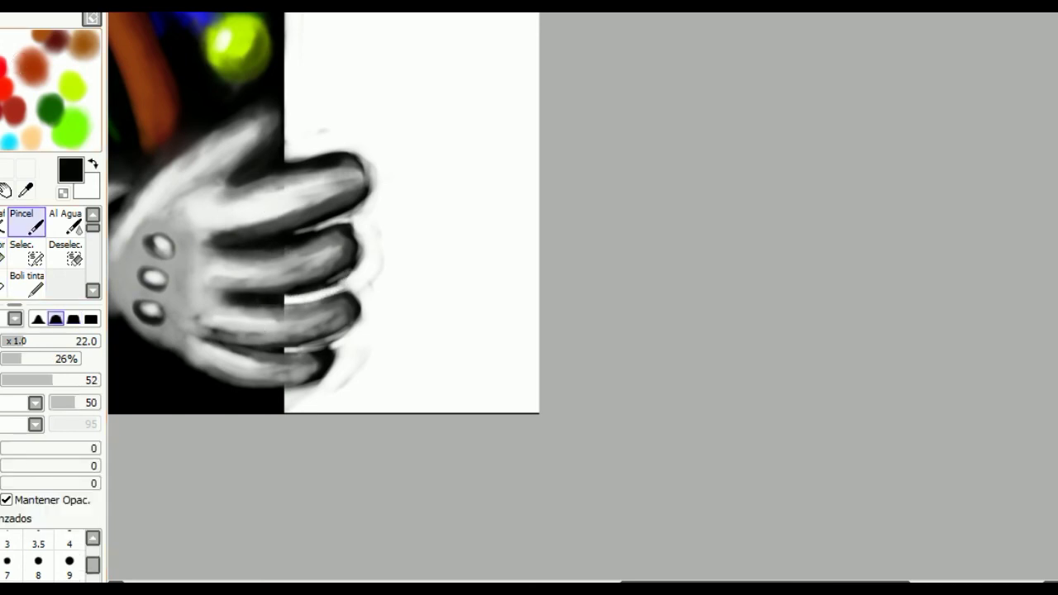
{"action": "right_click", "coordinate": [19, 63]}
{"action": "scroll", "coordinate": [331, 248], "scroll_direction": "down", "scroll_amount": 1}
{"action": "scroll", "coordinate": [331, 248], "scroll_direction": "up", "scroll_amount": 1}
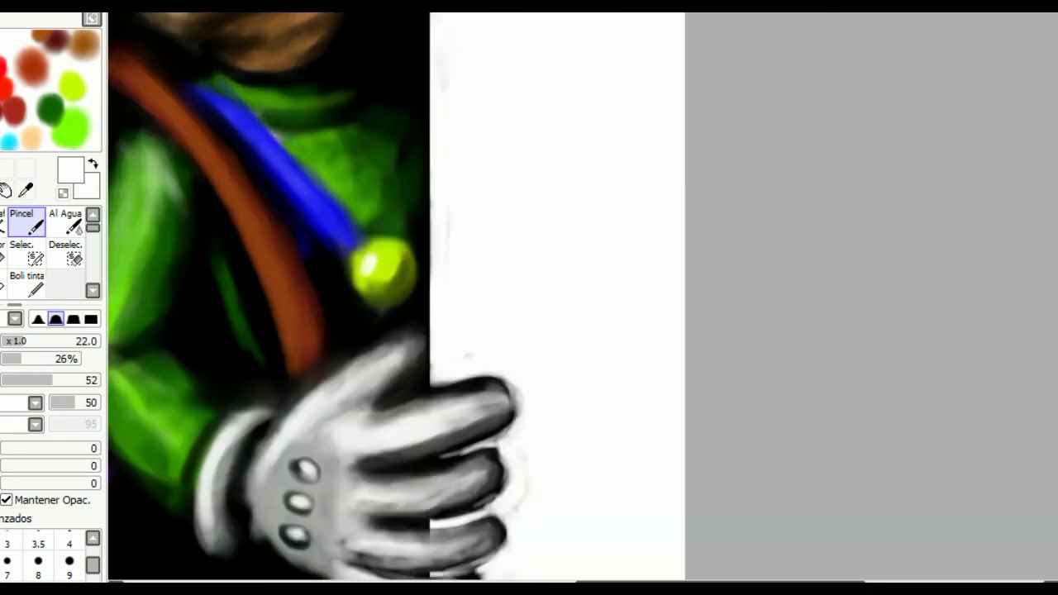
{"action": "left_click_drag", "start_coordinate": [331, 248], "coordinate": [407, 306]}
{"action": "right_click", "coordinate": [363, 372]}
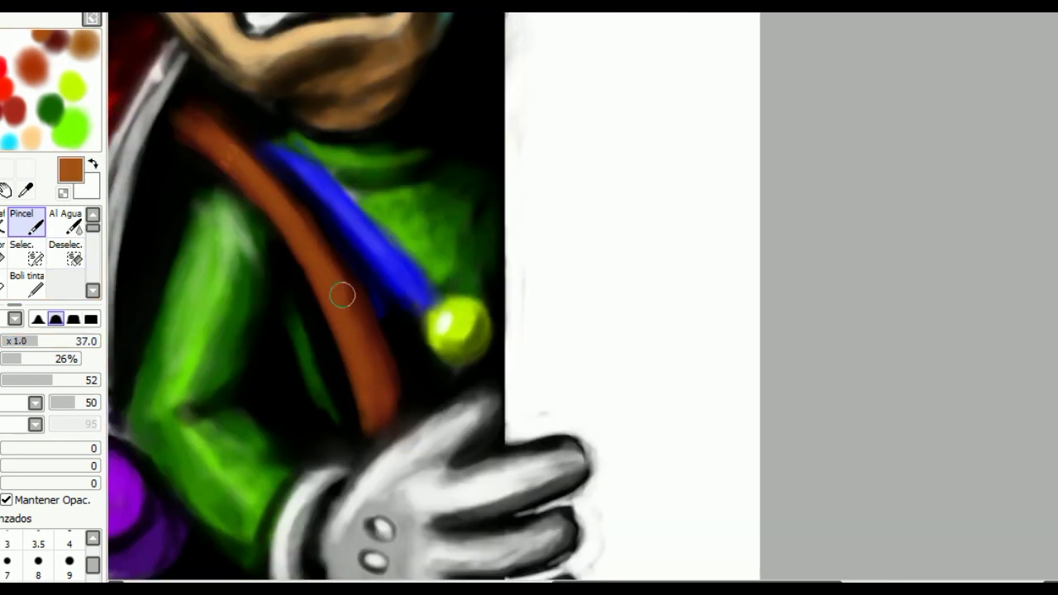
{"action": "right_click", "coordinate": [165, 124]}
{"action": "left_click_drag", "start_coordinate": [173, 119], "coordinate": [272, 161]}
- Extend the strap's upper end with an orange-brown patch and set it off with black at size 16
{"action": "right_click", "coordinate": [364, 372]}
{"action": "key", "text": "bracketleft"}
{"action": "key", "text": "bracketleft"}
{"action": "key", "text": "bracketleft"}
{"action": "key", "text": "bracketleft"}
{"action": "key", "text": "bracketleft"}
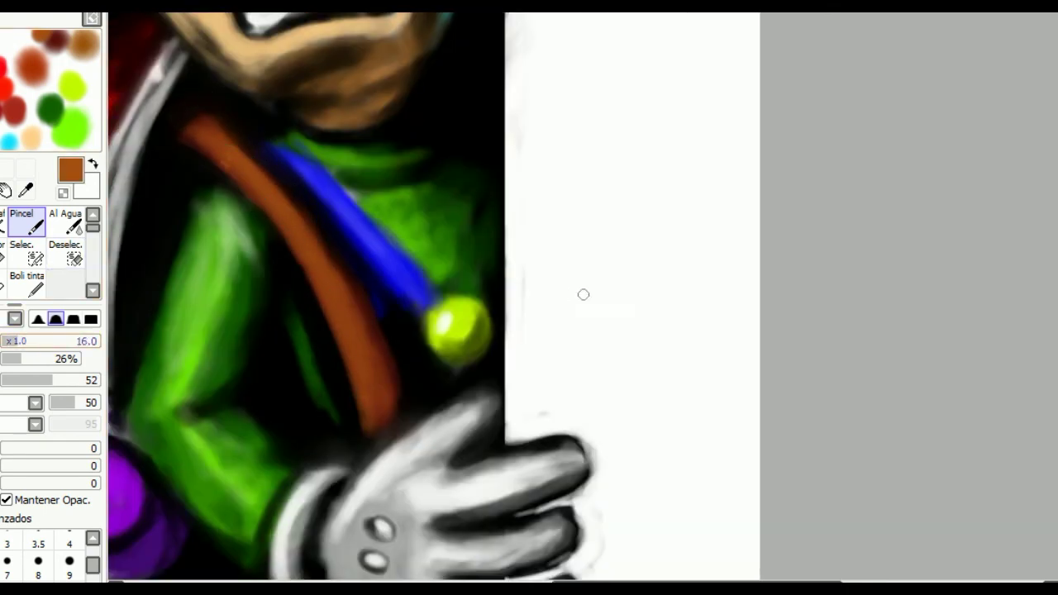
{"action": "right_click", "coordinate": [189, 109]}
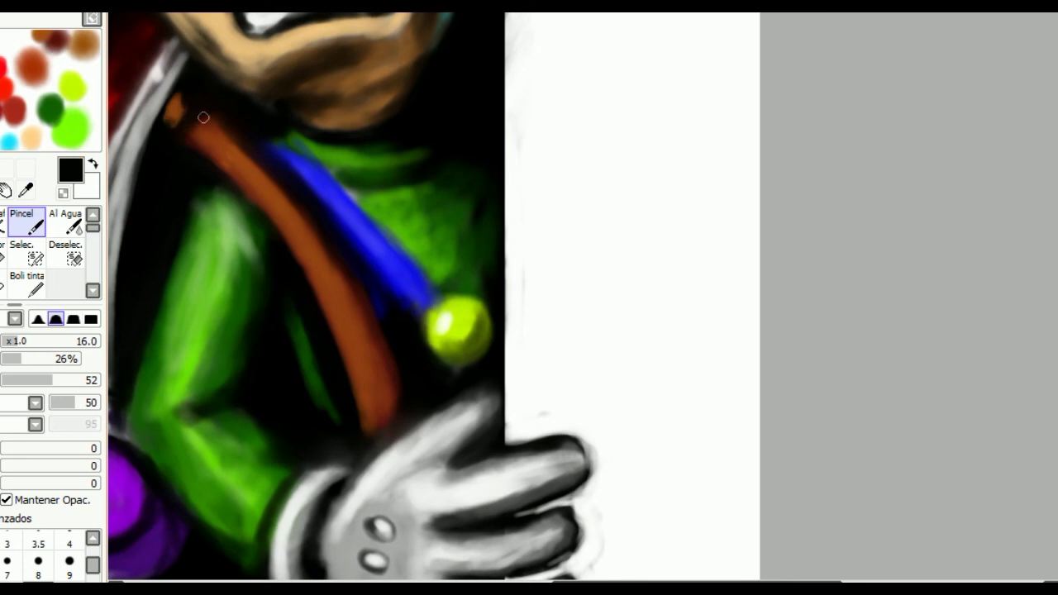
- Touch up the green cap around its emblem with sampled bright green at size 35
{"action": "mouse_move", "coordinate": [357, 180]}
{"action": "left_mouse_down"}
{"action": "mouse_move", "coordinate": [280, 125]}
{"action": "mouse_move", "coordinate": [381, 289]}
{"action": "mouse_move", "coordinate": [471, 537]}
{"action": "left_mouse_up"}
{"action": "key", "text": "bracketright"}
{"action": "key", "text": "bracketright"}
{"action": "key", "text": "bracketright"}
{"action": "key", "text": "bracketright"}
{"action": "right_click", "coordinate": [331, 101]}
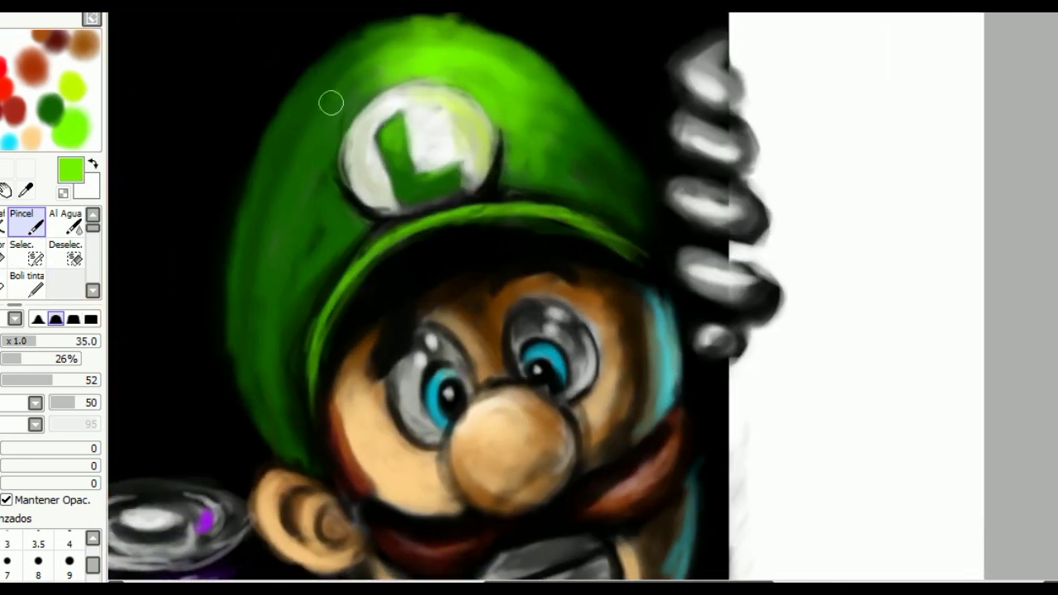
{"action": "left_click_drag", "start_coordinate": [466, 195], "coordinate": [420, 158]}
- Sign the drawing diagonally on the white strip above the lower glove in black with a size-5 pen
{"action": "key", "text": "ctrl+0"}
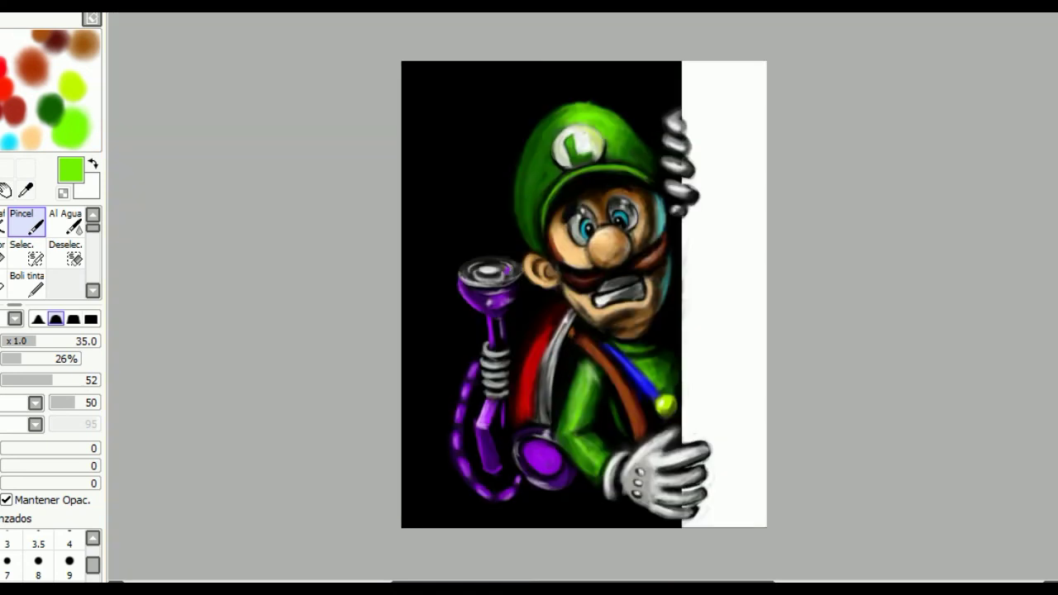
{"action": "key", "text": "n"}
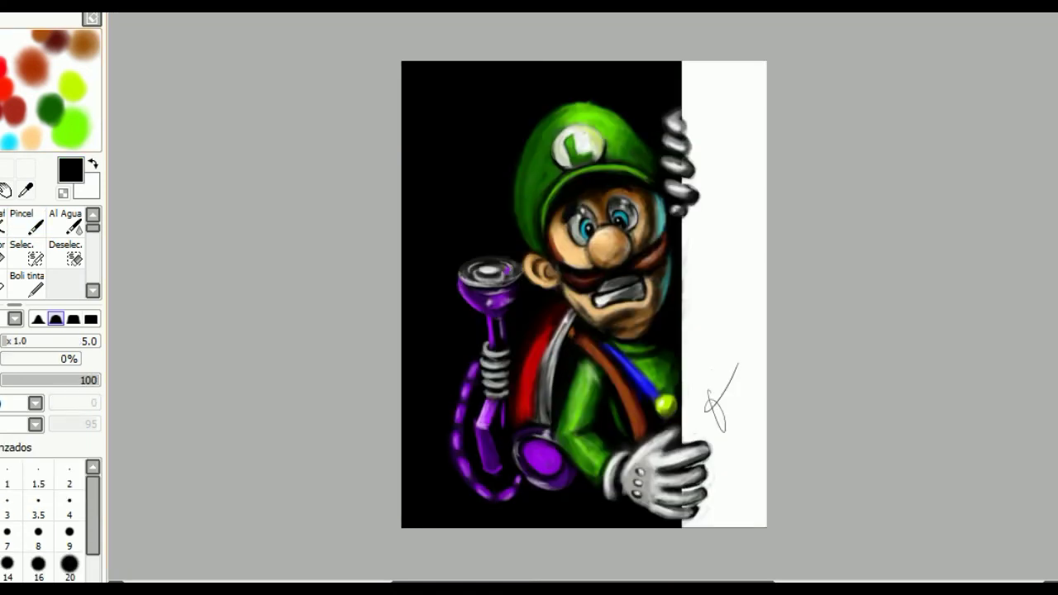
{"action": "key", "text": "ctrl+z"}
{"action": "key", "text": "ctrl+plus"}
{"action": "left_click_drag", "start_coordinate": [628, 335], "coordinate": [689, 262]}
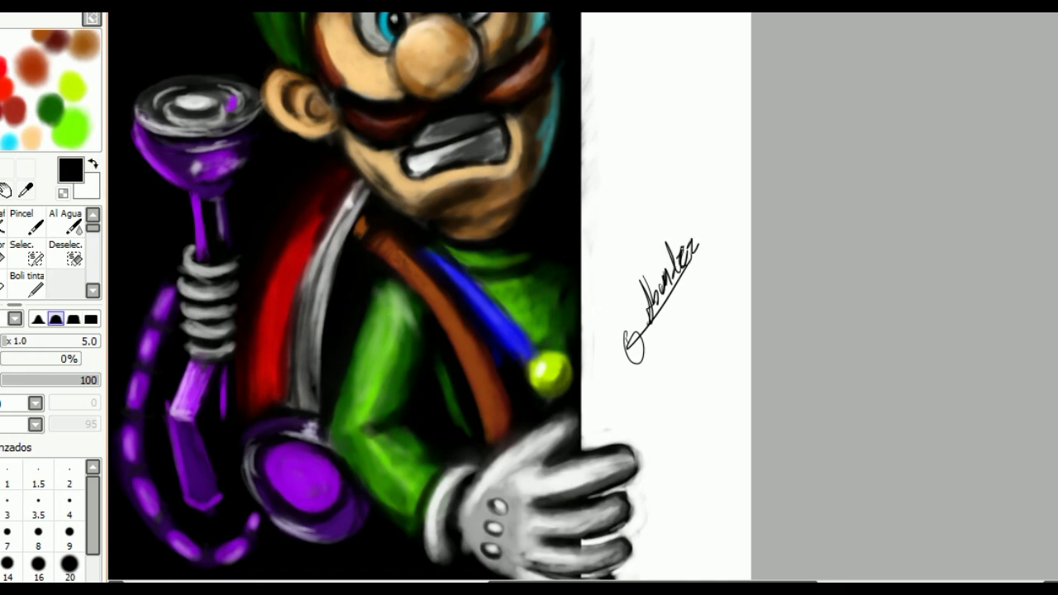